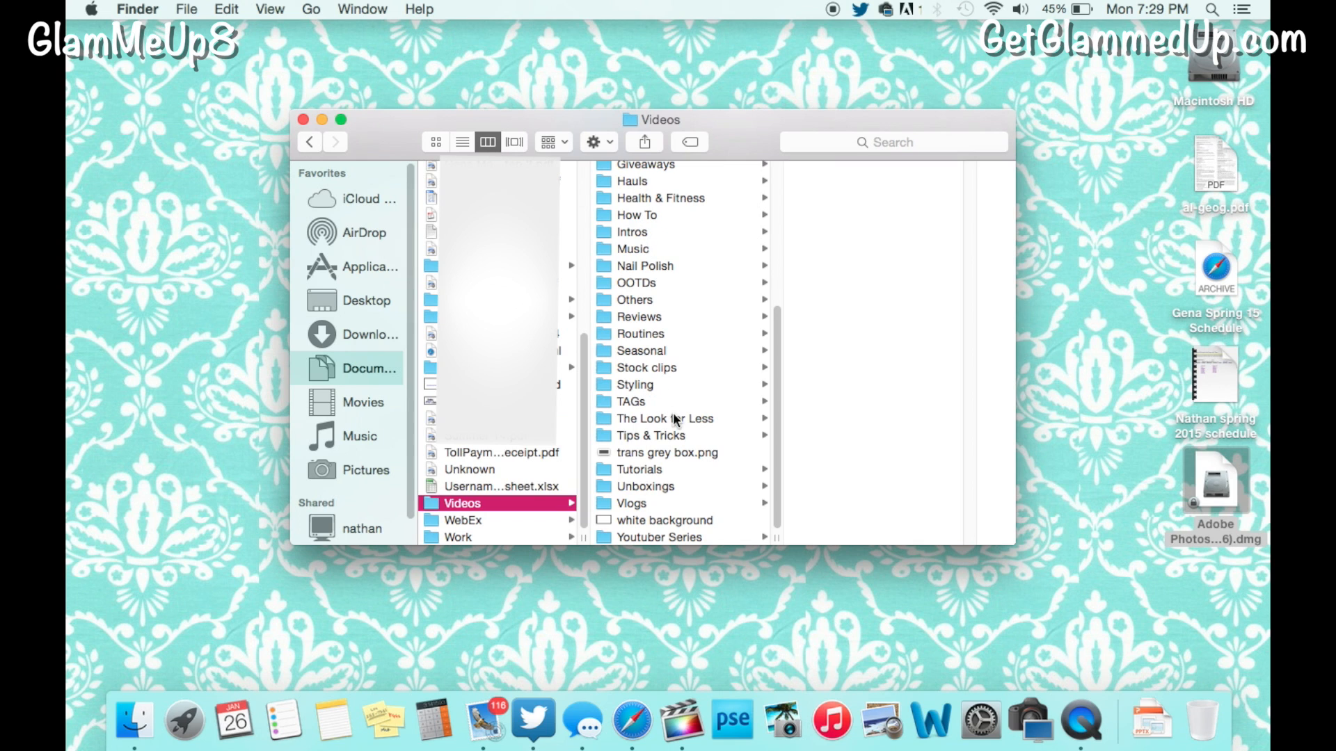
# Locate MVI_1580.MOV in the Boxycharm Jan 15 Unboxing folder under Videos and Unboxings, and switch to Final Cut Pro
pyautogui.click(673, 487)
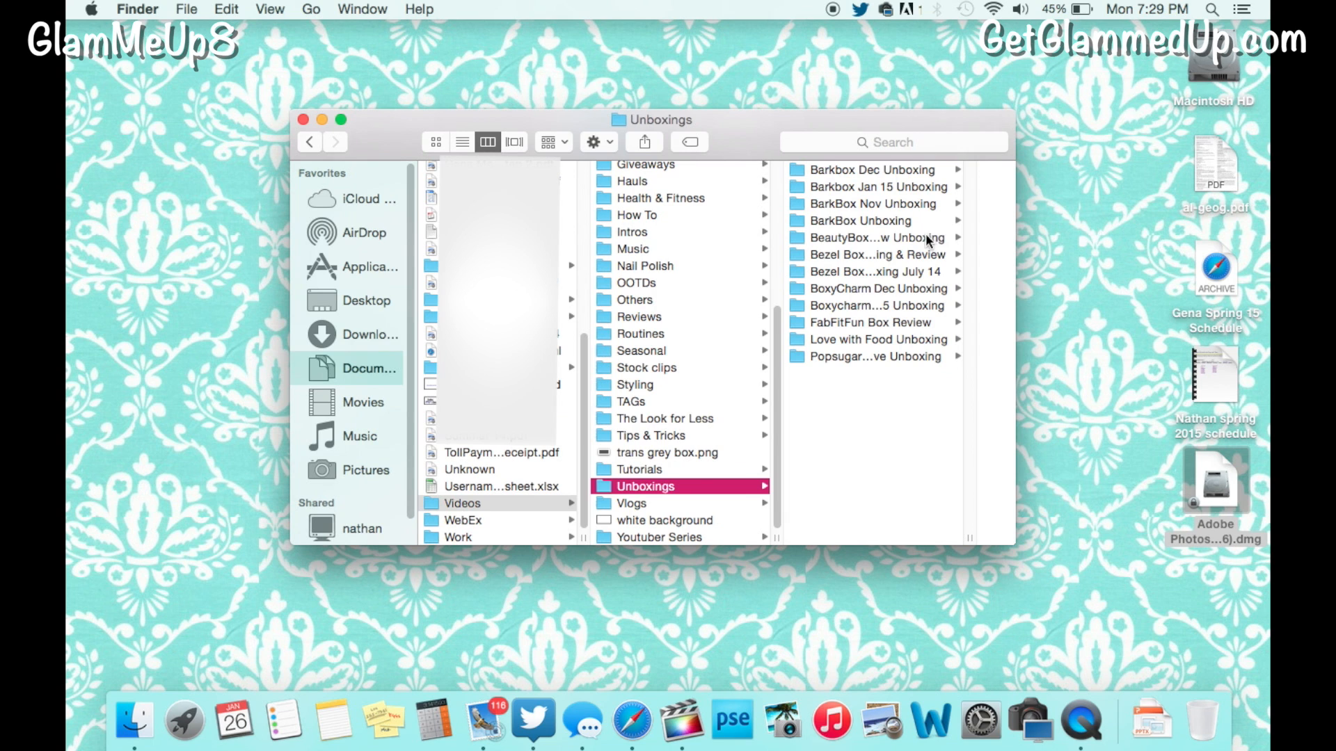
pyautogui.click(926, 306)
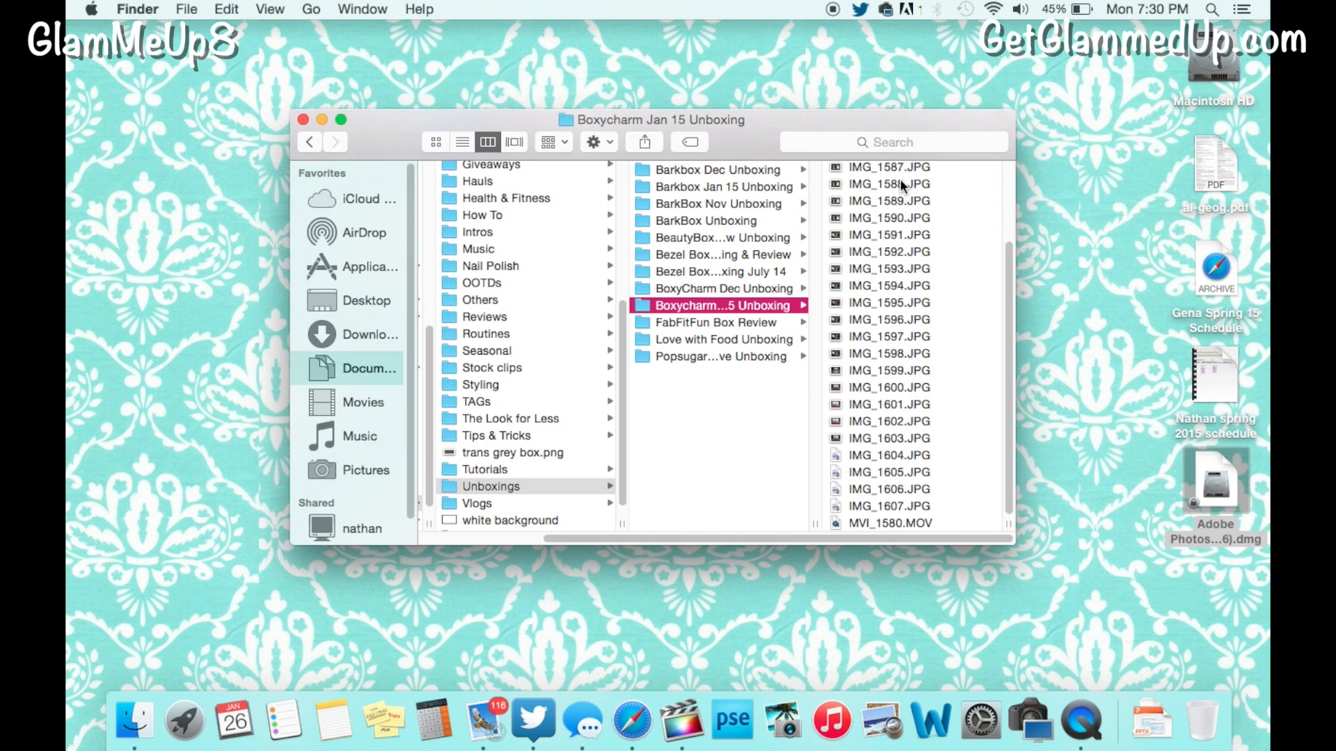
pyautogui.click(866, 522)
pyautogui.click(676, 739)
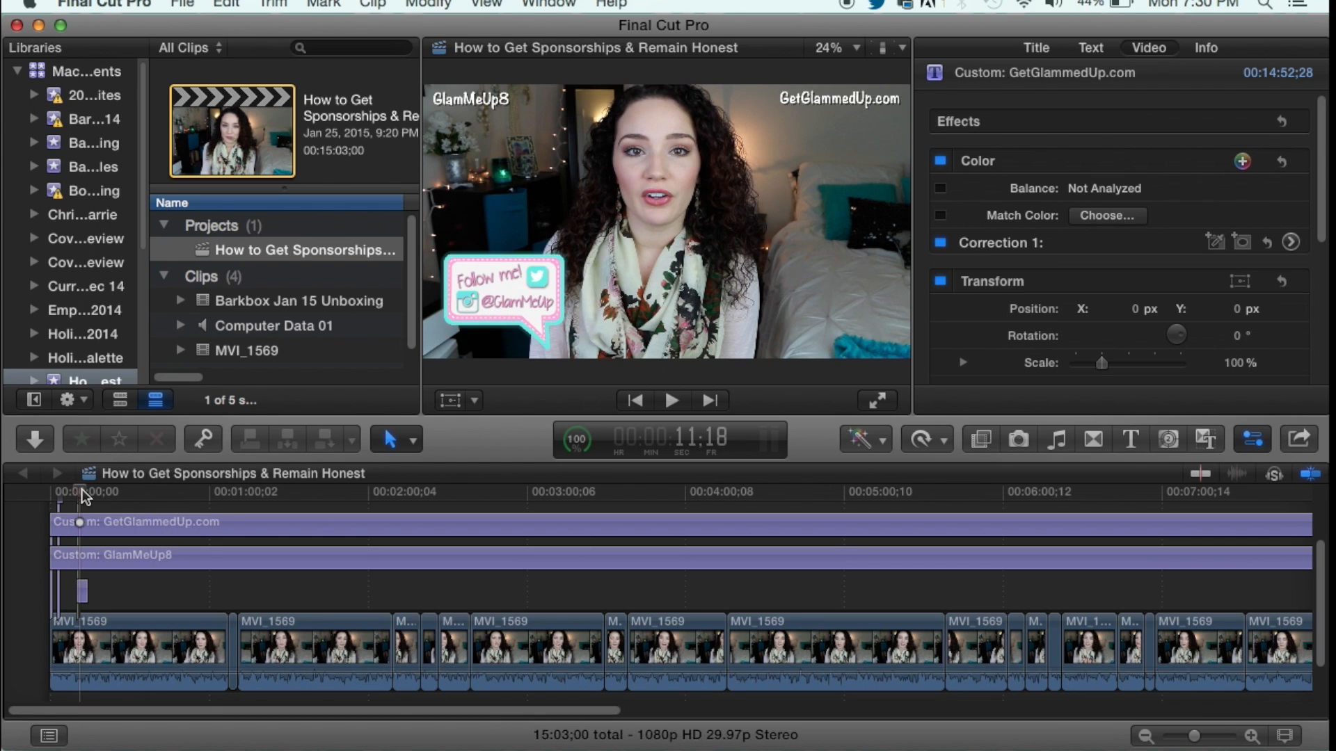
pyautogui.moveTo(82, 490); pyautogui.dragTo(139, 511)
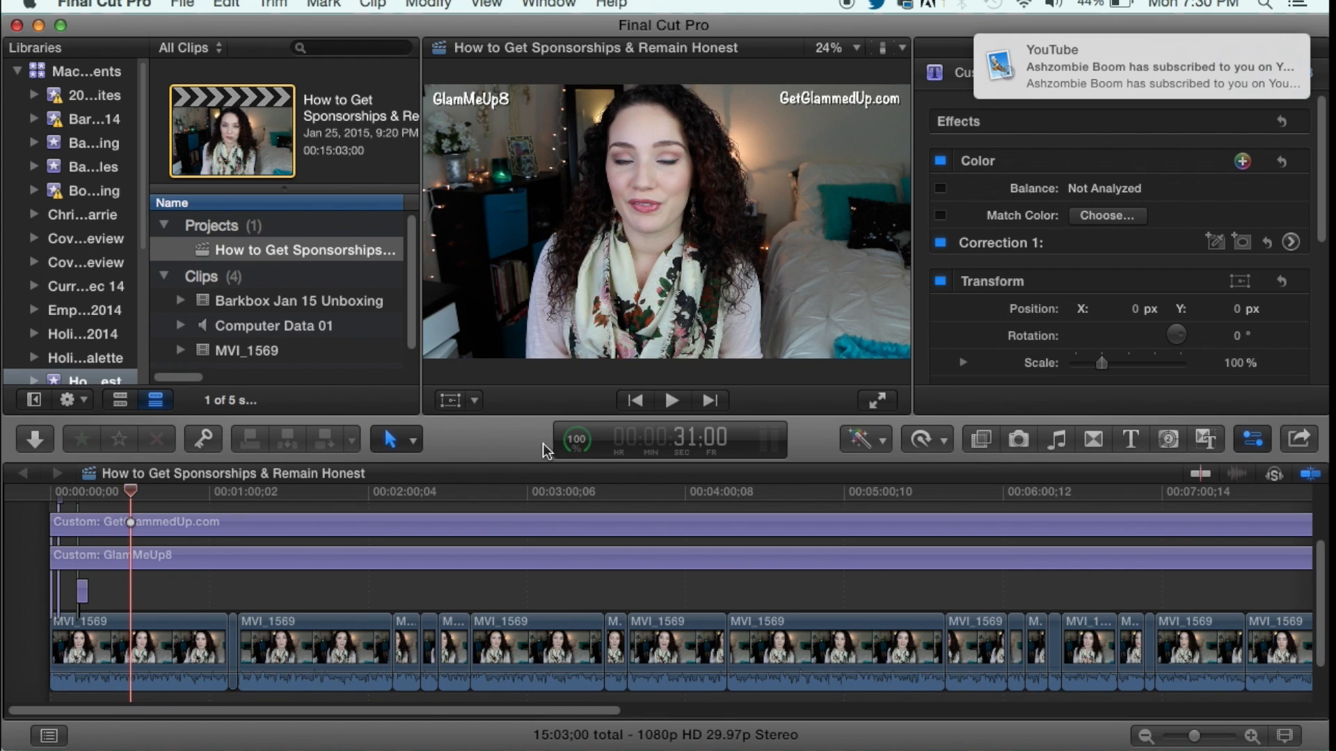
pyautogui.moveTo(130, 494); pyautogui.dragTo(125, 494)
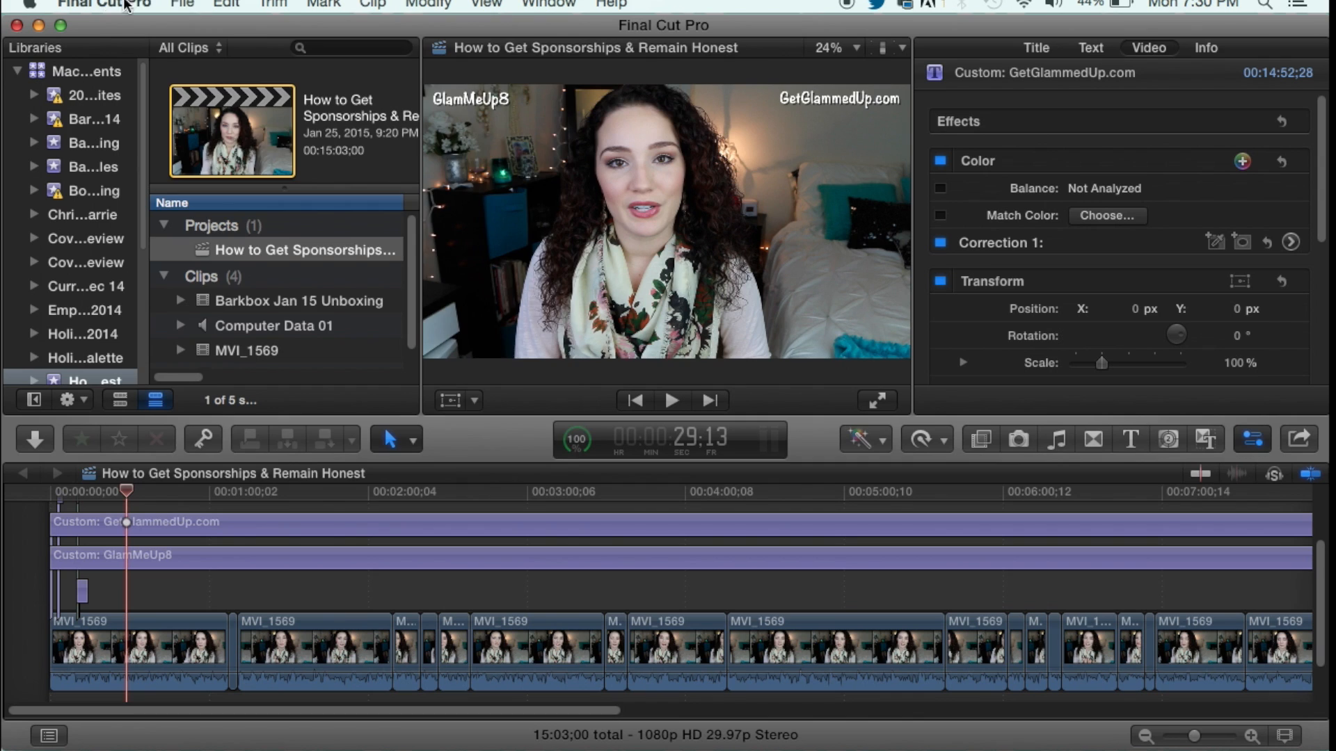
pyautogui.click(183, 5)
pyautogui.moveTo(207, 31)
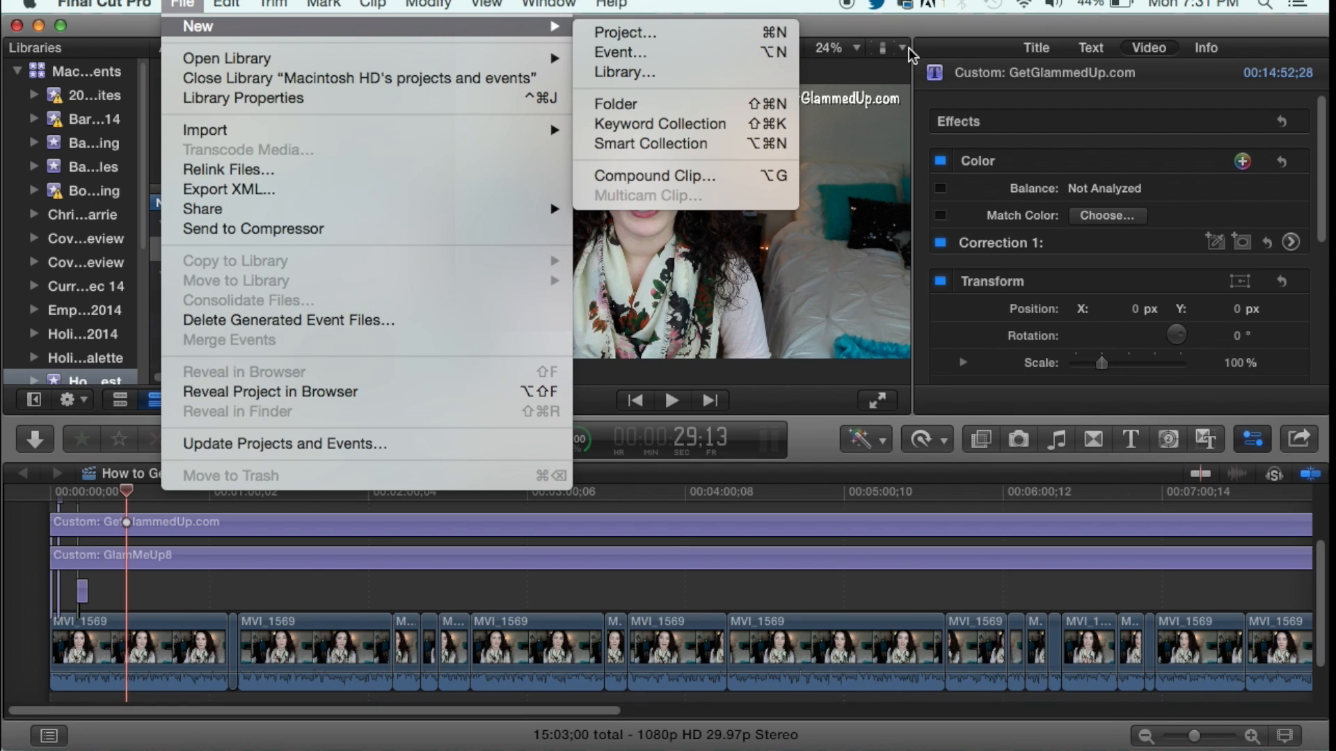
pyautogui.click(9, 285)
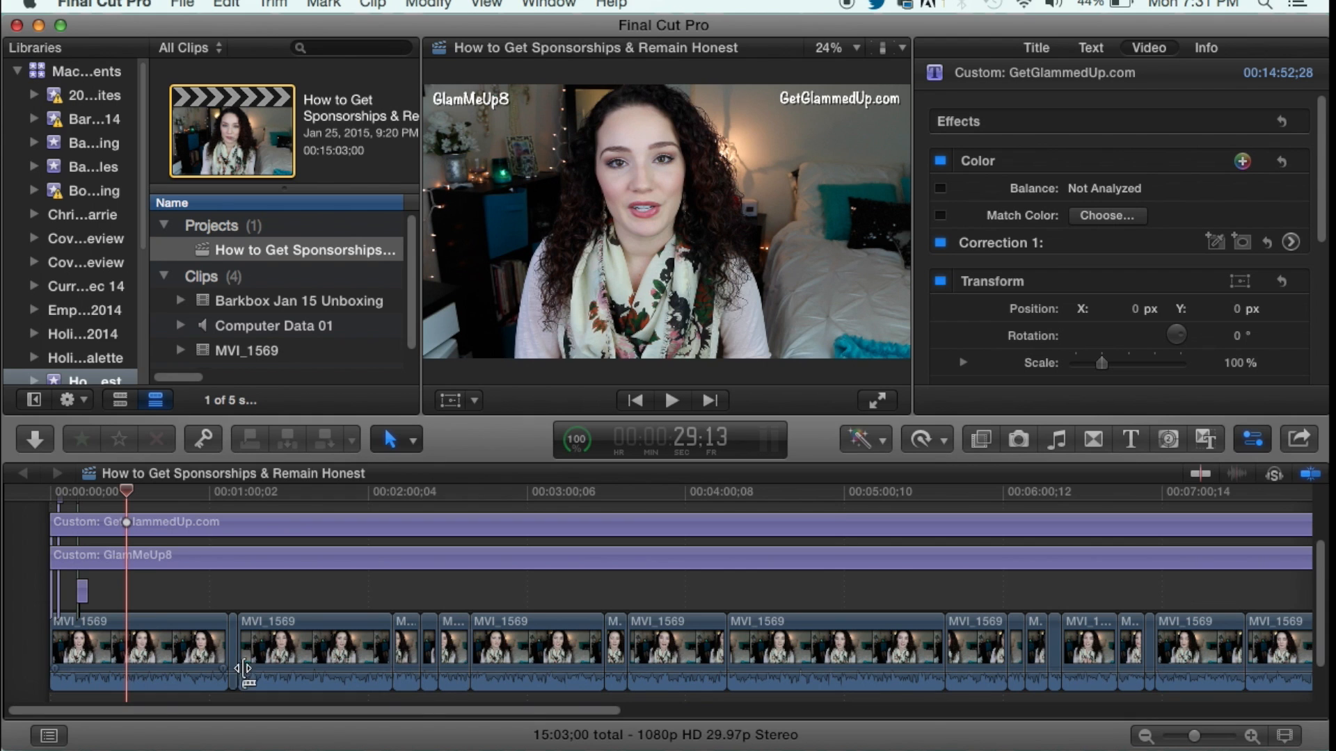
# Create an event named Boxycharm Jan 15 Unboxing with a new project, copying the event name before confirming
pyautogui.click(182, 3)
pyautogui.moveTo(354, 41)
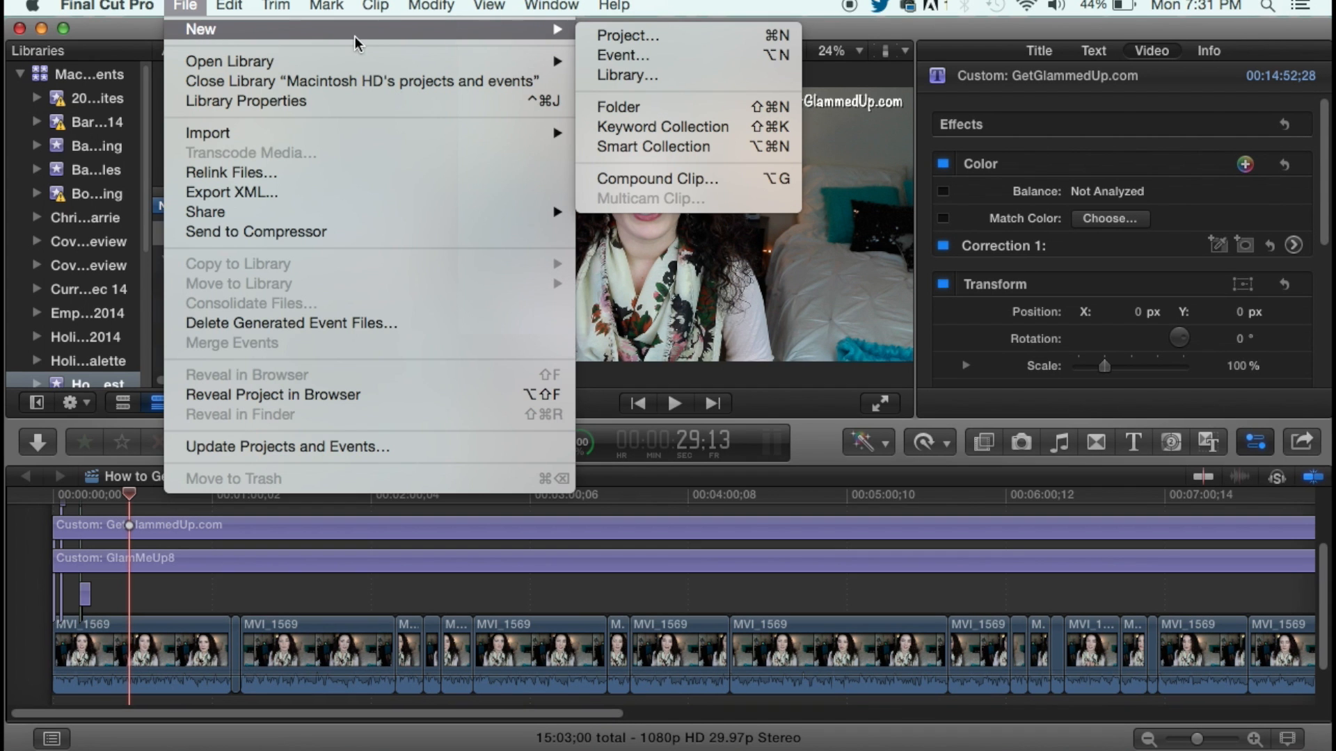
pyautogui.click(662, 55)
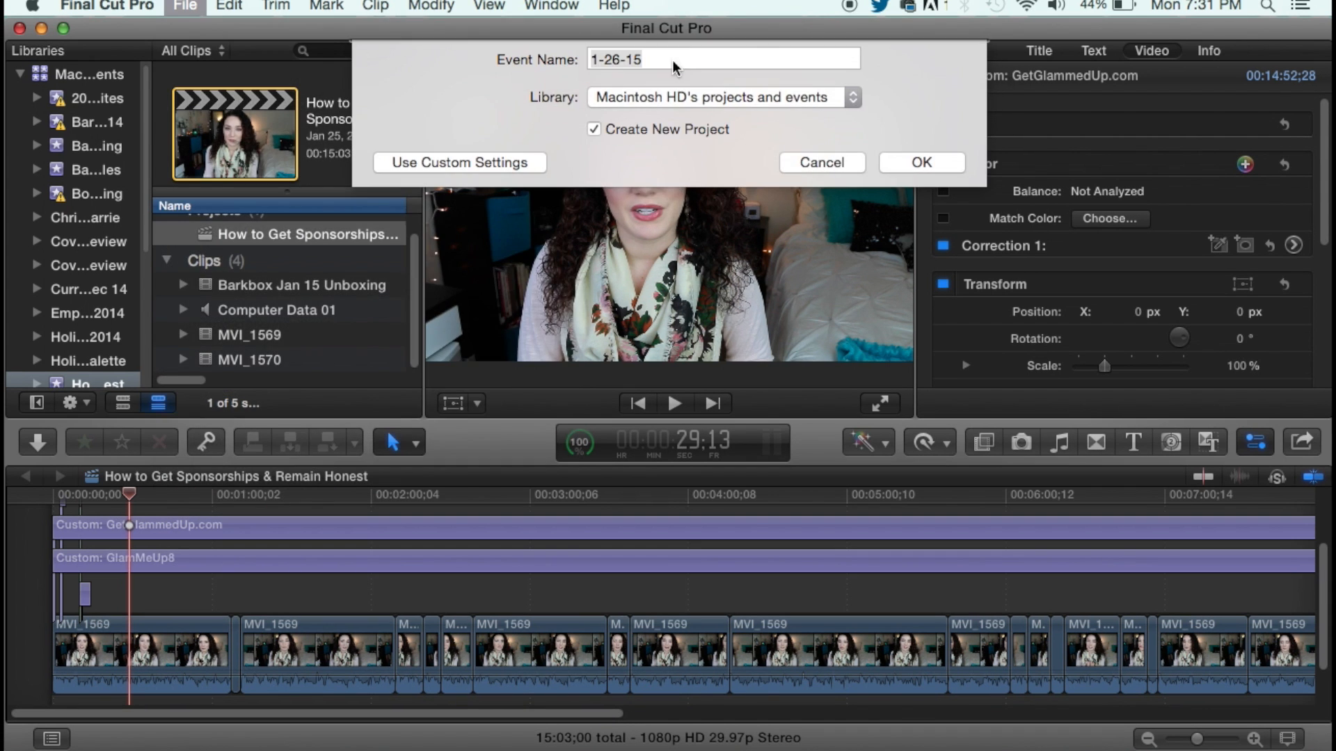
pyautogui.write('Boxycharm J')
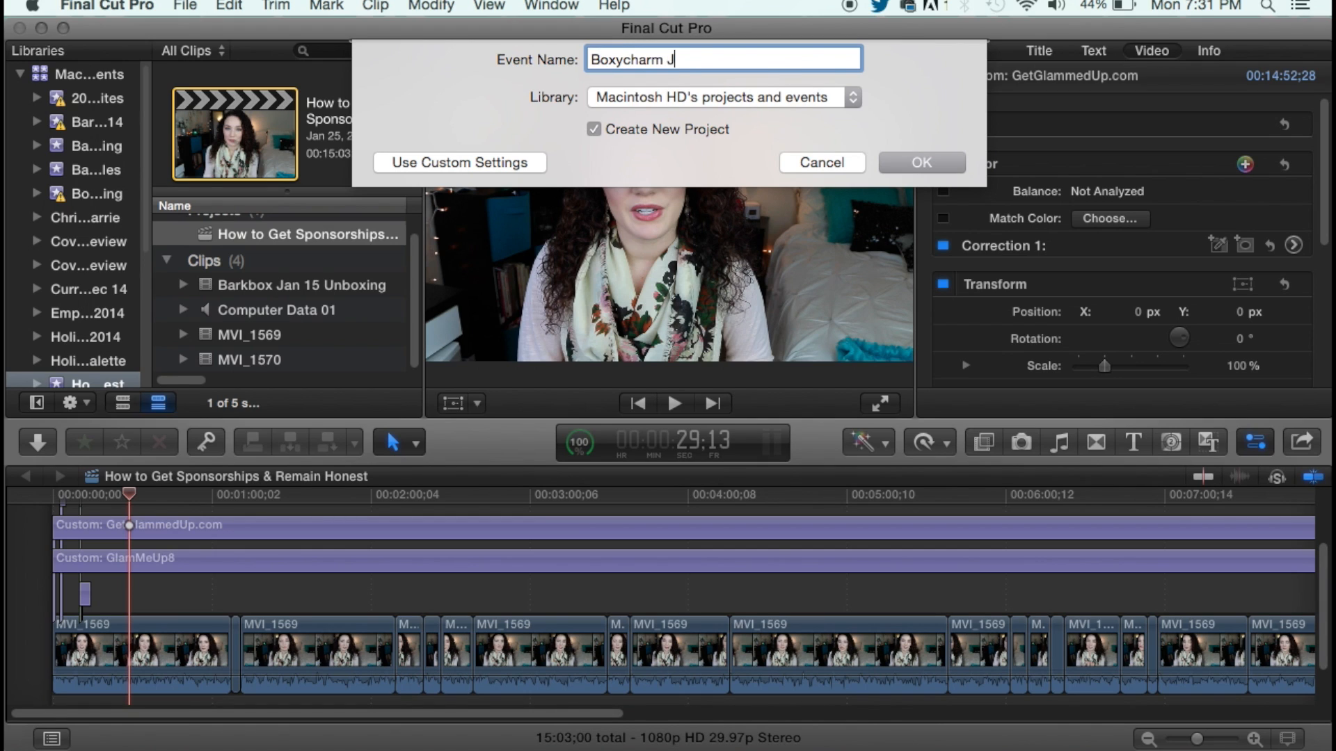
pyautogui.write('an 15 Unboxing')
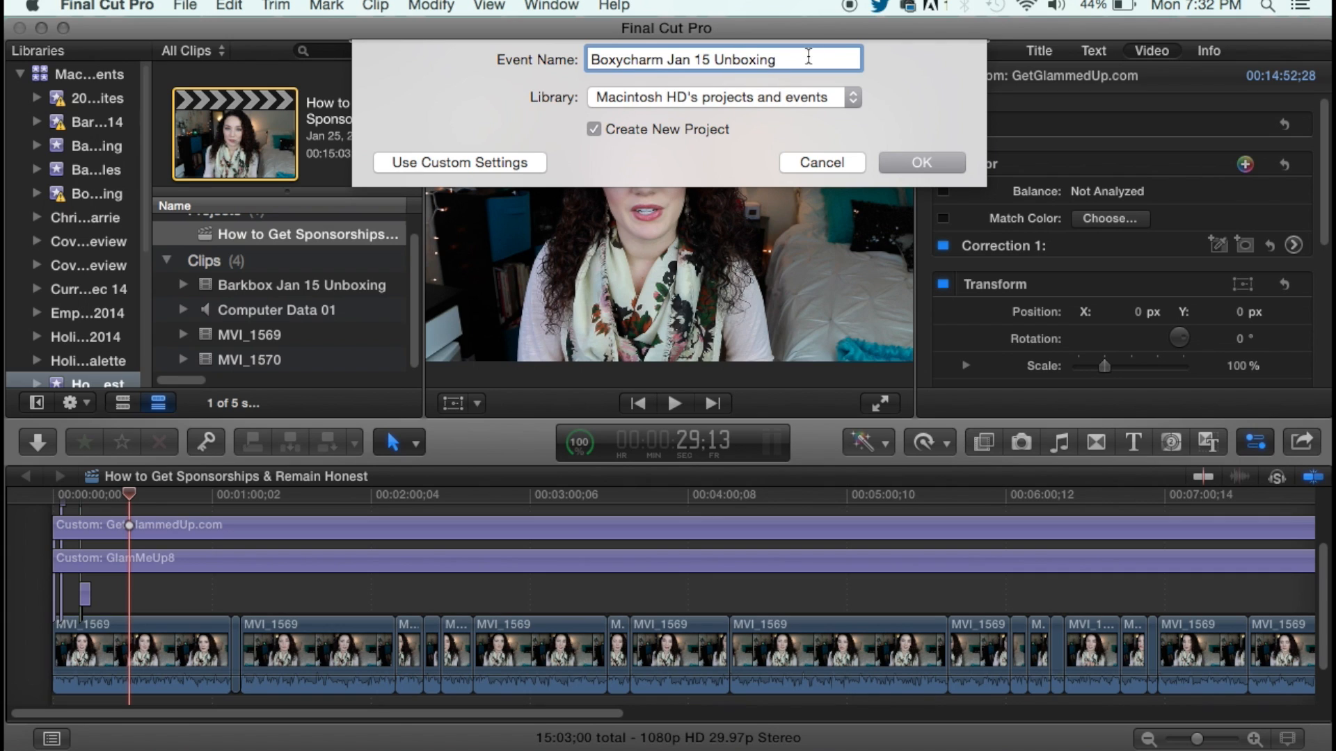
pyautogui.moveTo(808, 55); pyautogui.dragTo(430, 61)
pyautogui.press('super+c')
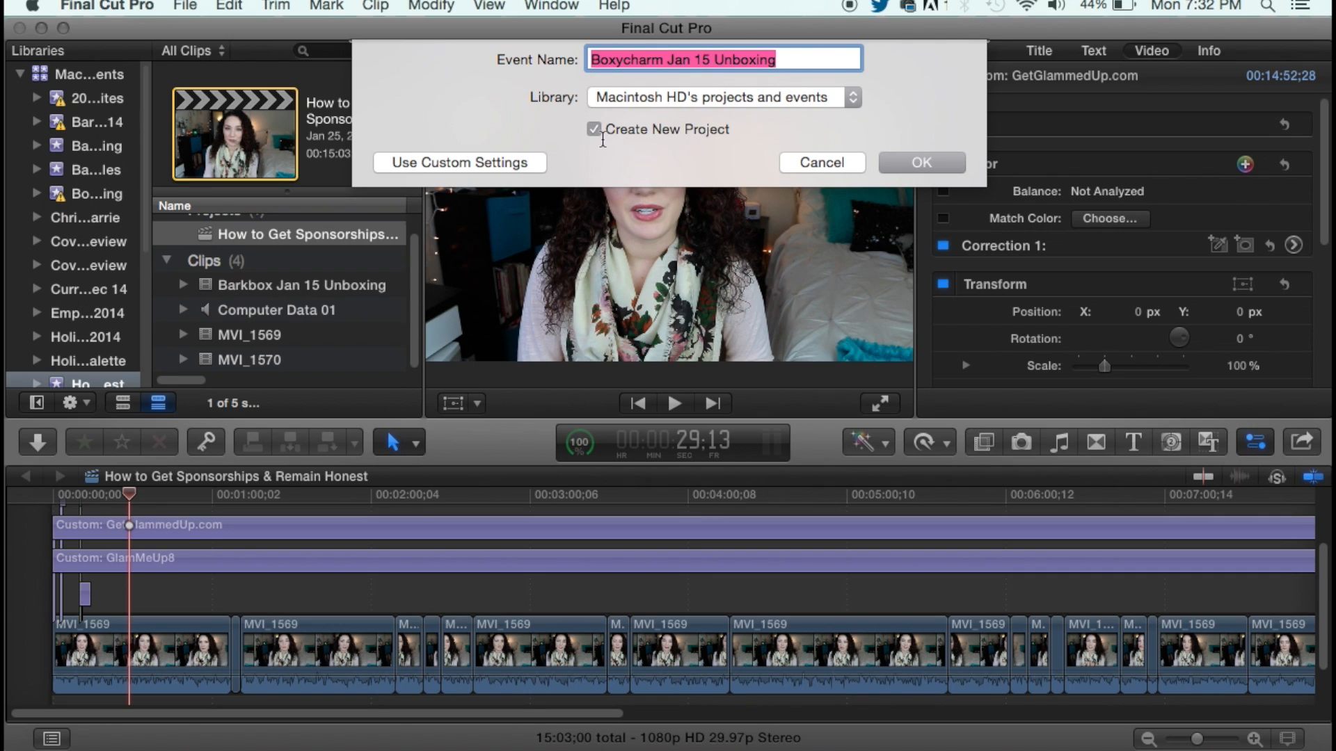
pyautogui.click(919, 159)
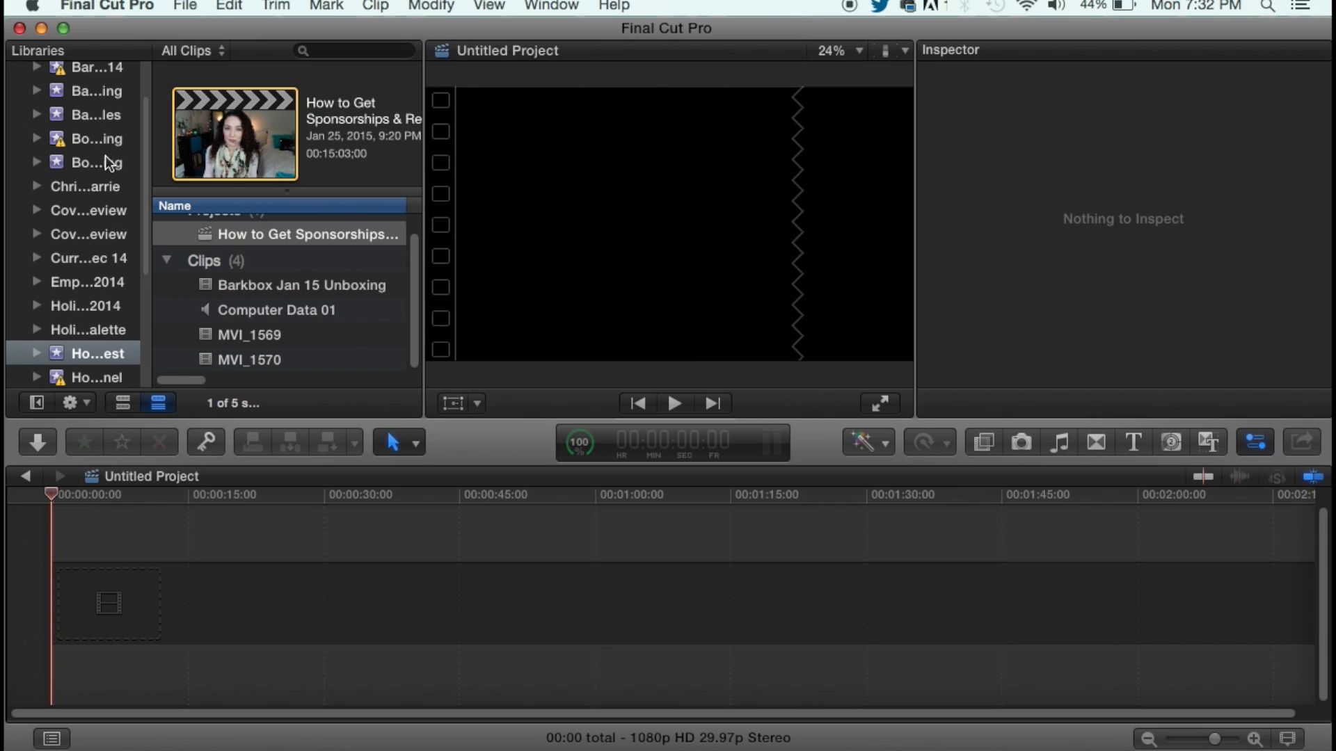
# Rename the new event's untitled project as Boxycharm Jan 15 Unboxing using the copied name
pyautogui.click(104, 164)
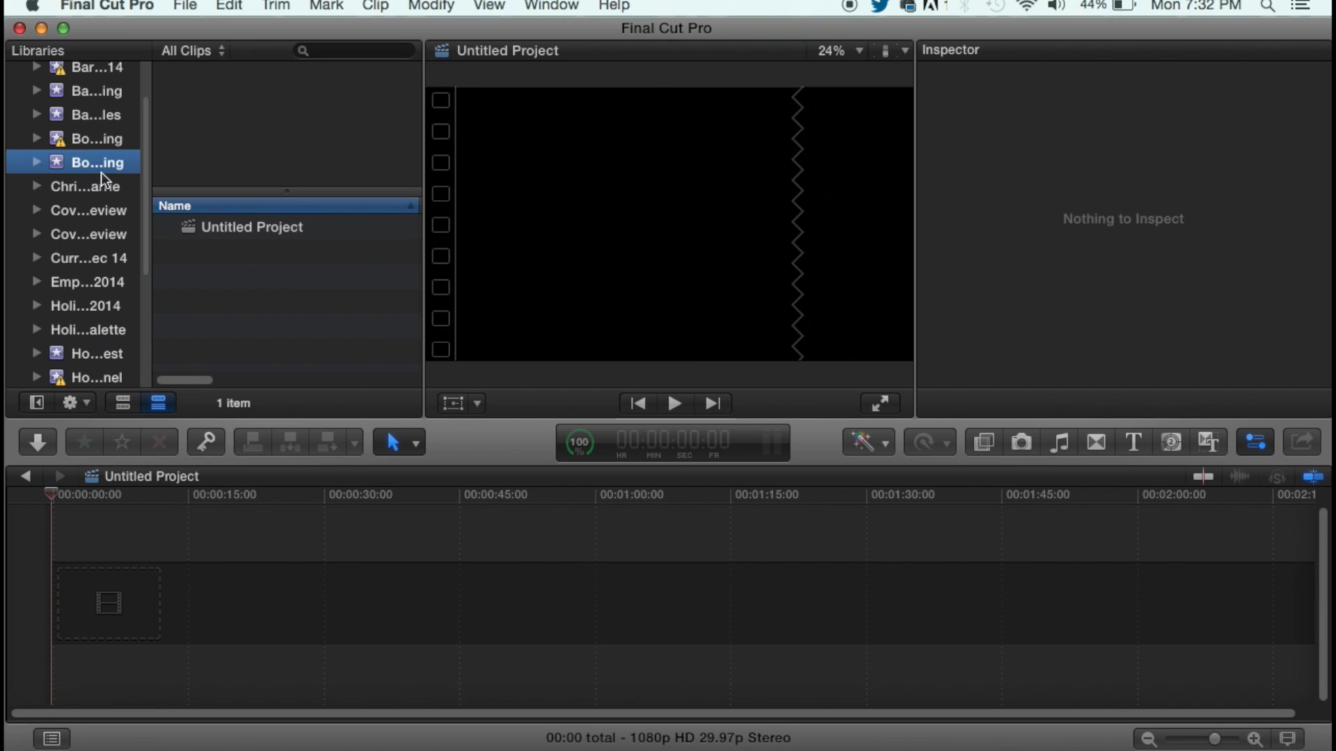
pyautogui.click(213, 235)
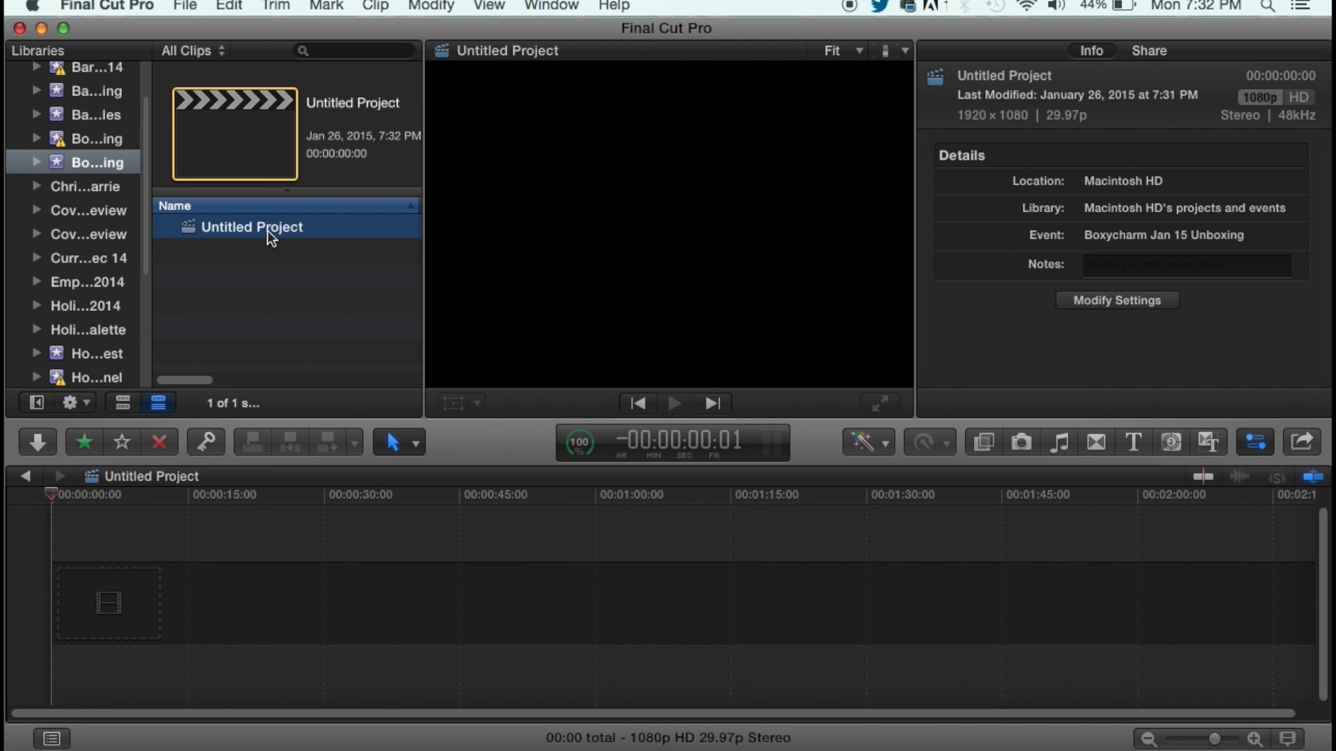
pyautogui.press('Return')
pyautogui.press('super+v')
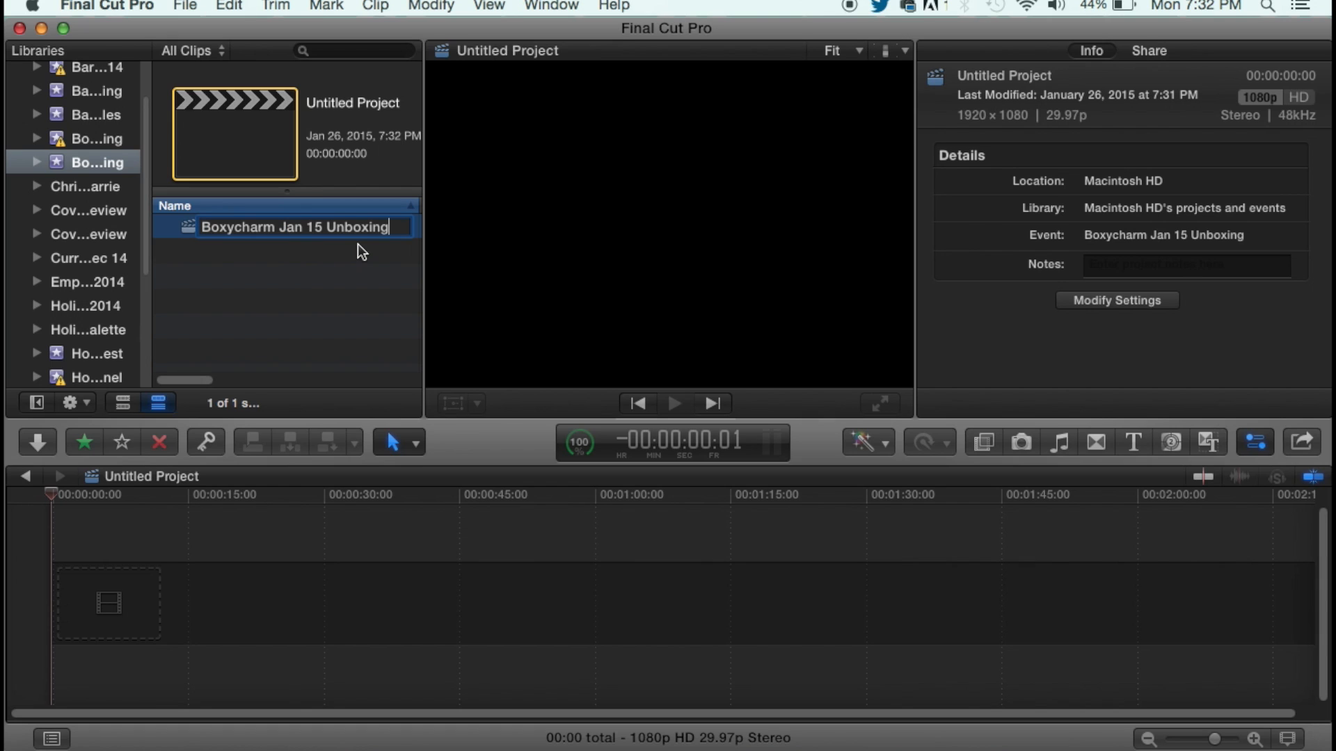
pyautogui.click(166, 233)
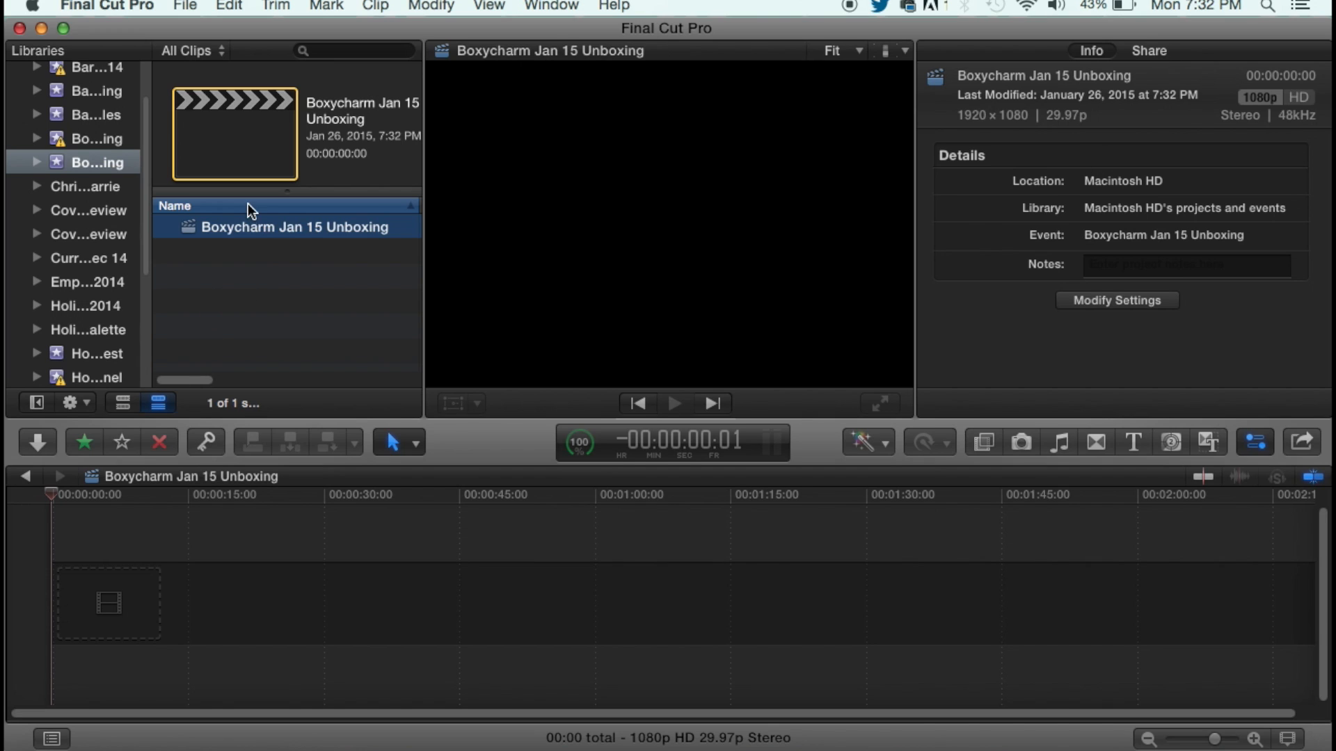
pyautogui.click(259, 249)
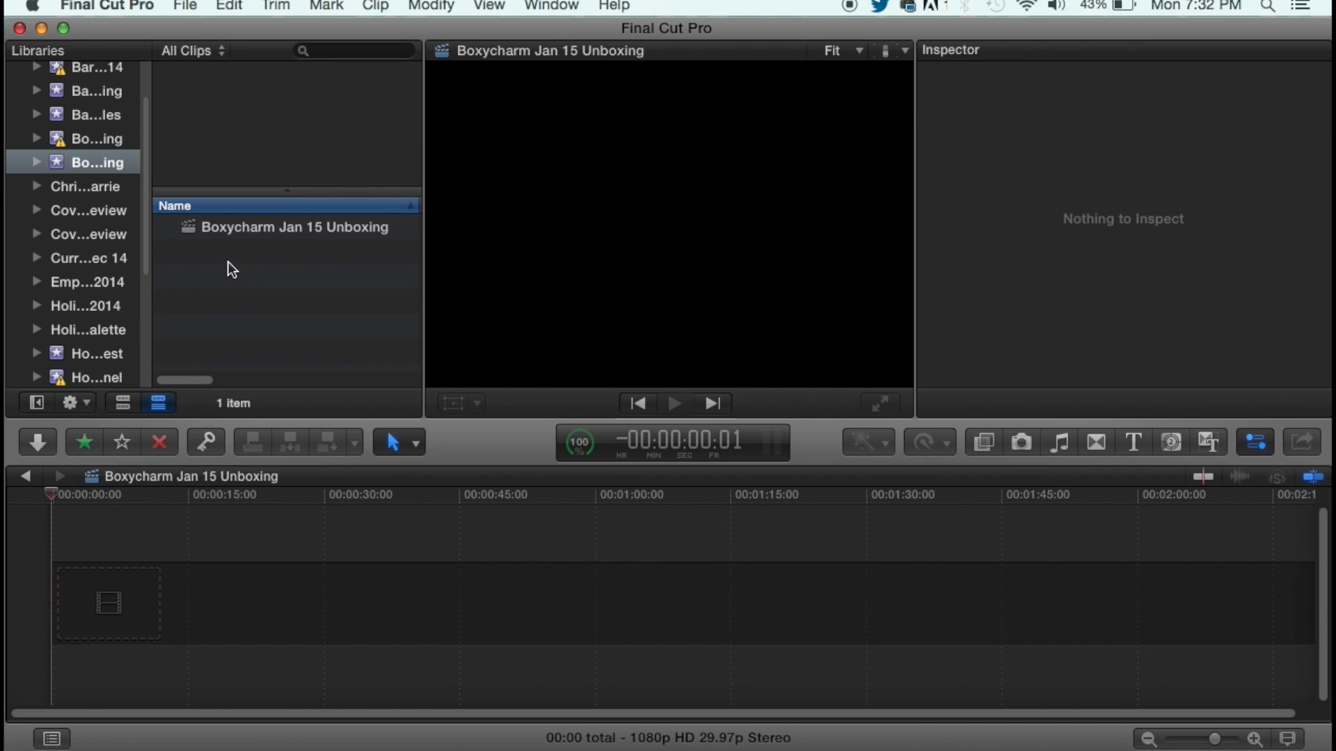
# Import the MVI_1580 video from Macintosh HD into the Boxycharm Jan 15 Unboxing event
pyautogui.click(40, 448)
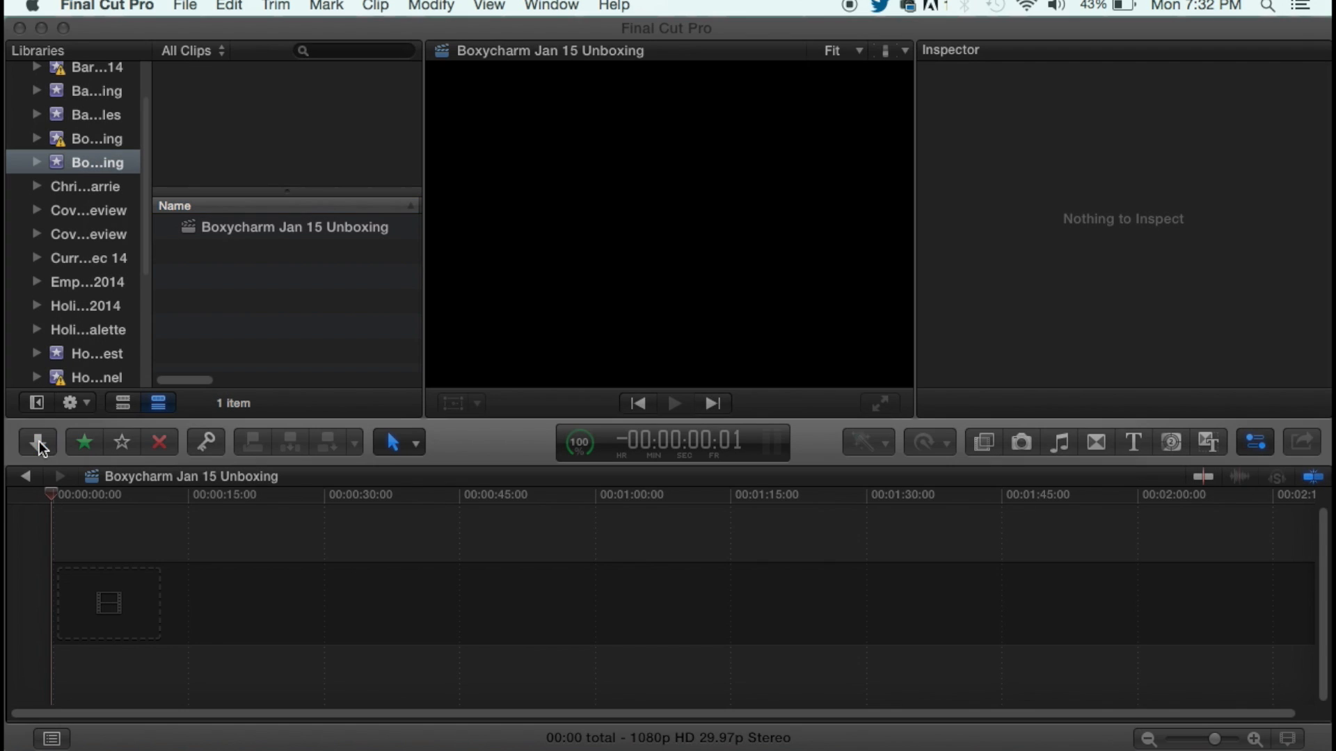
pyautogui.scroll(-5, 539, 578)
pyautogui.scroll(3, 539, 578)
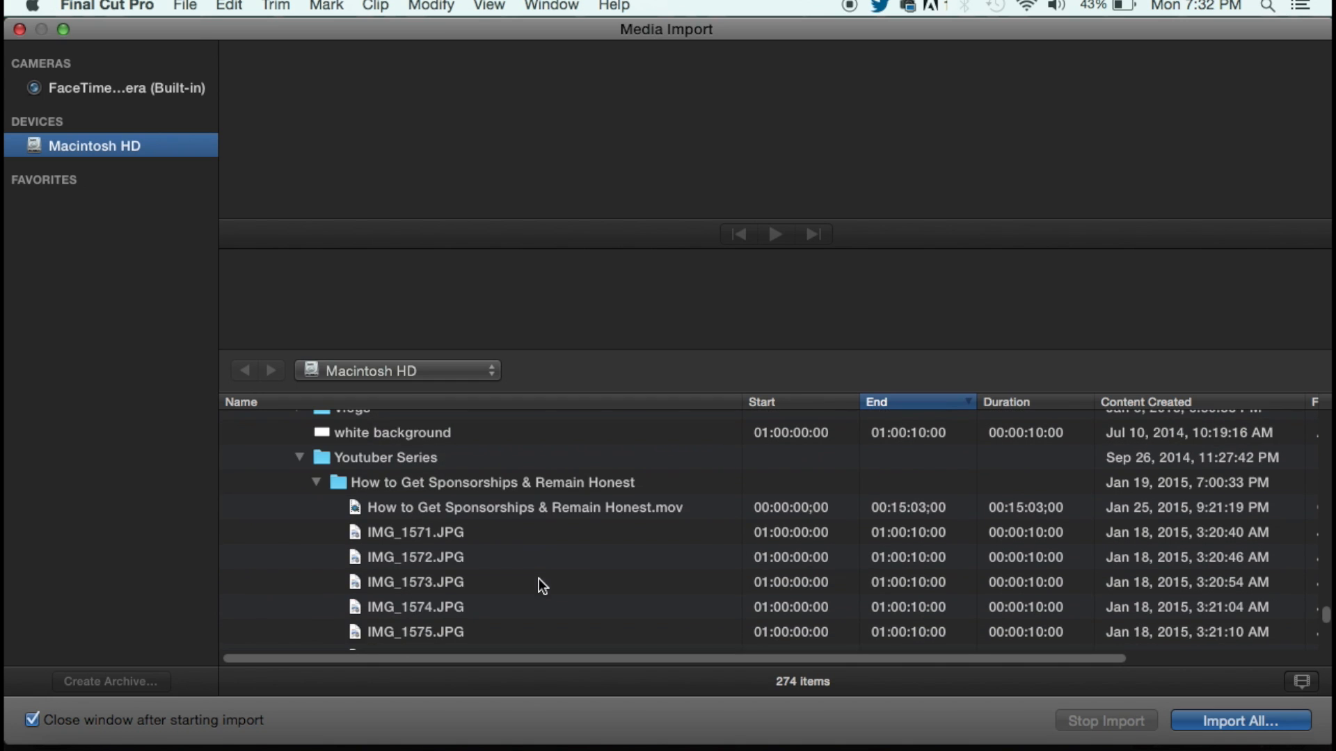
pyautogui.scroll(-10, 516, 574)
pyautogui.scroll(-5, 516, 574)
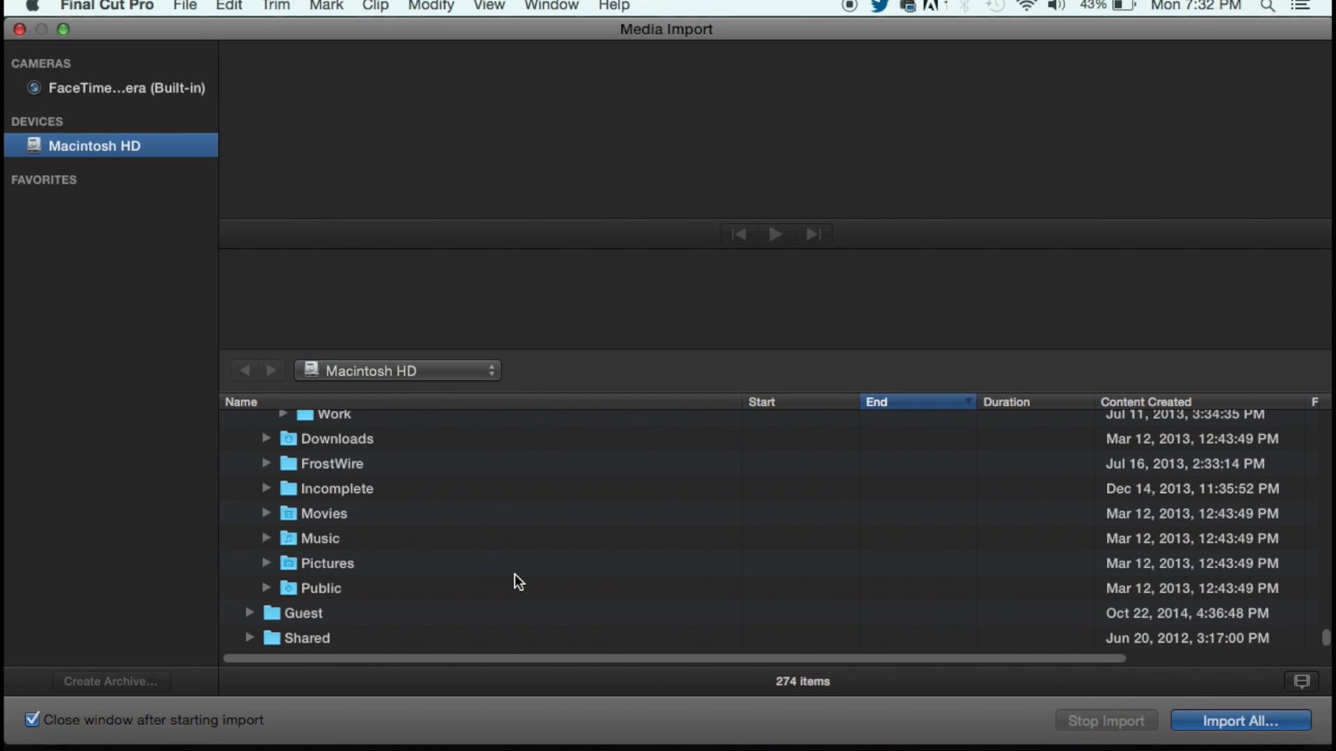
pyautogui.scroll(4, 515, 574)
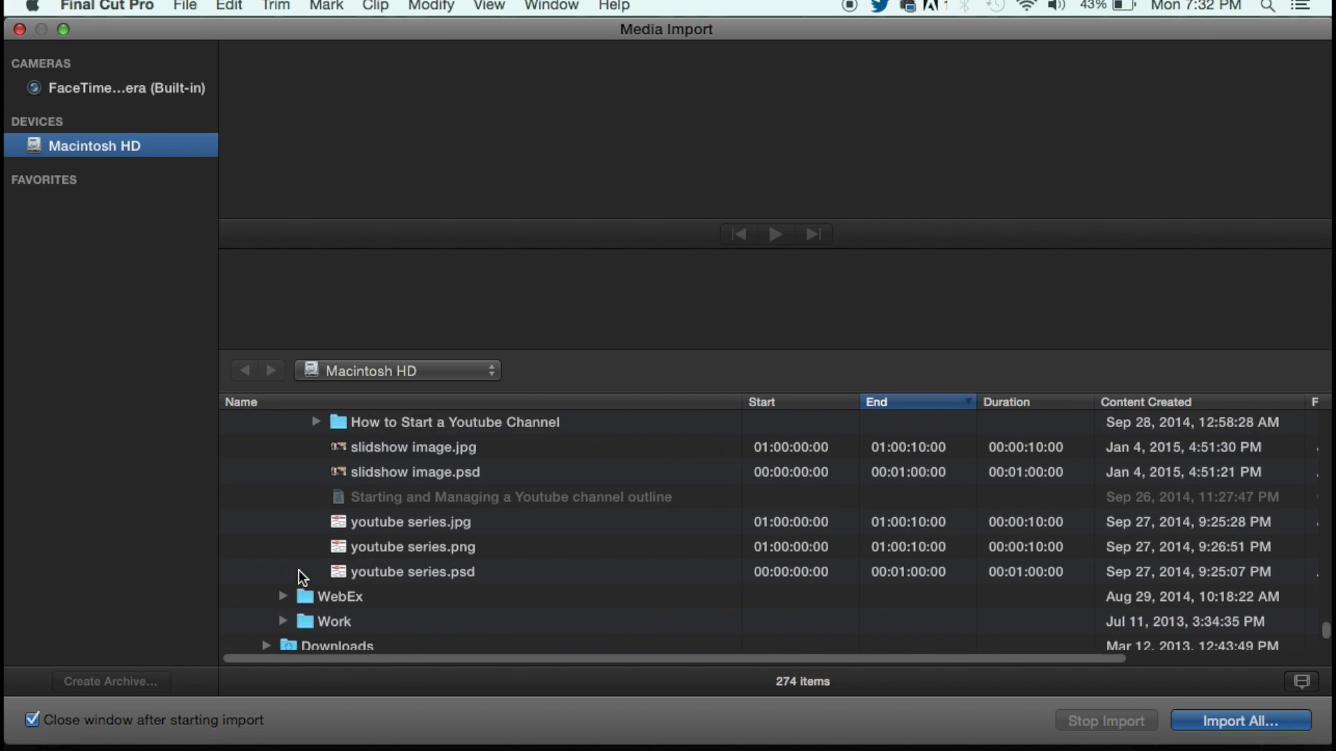
pyautogui.scroll(3, 300, 574)
pyautogui.scroll(3, 302, 563)
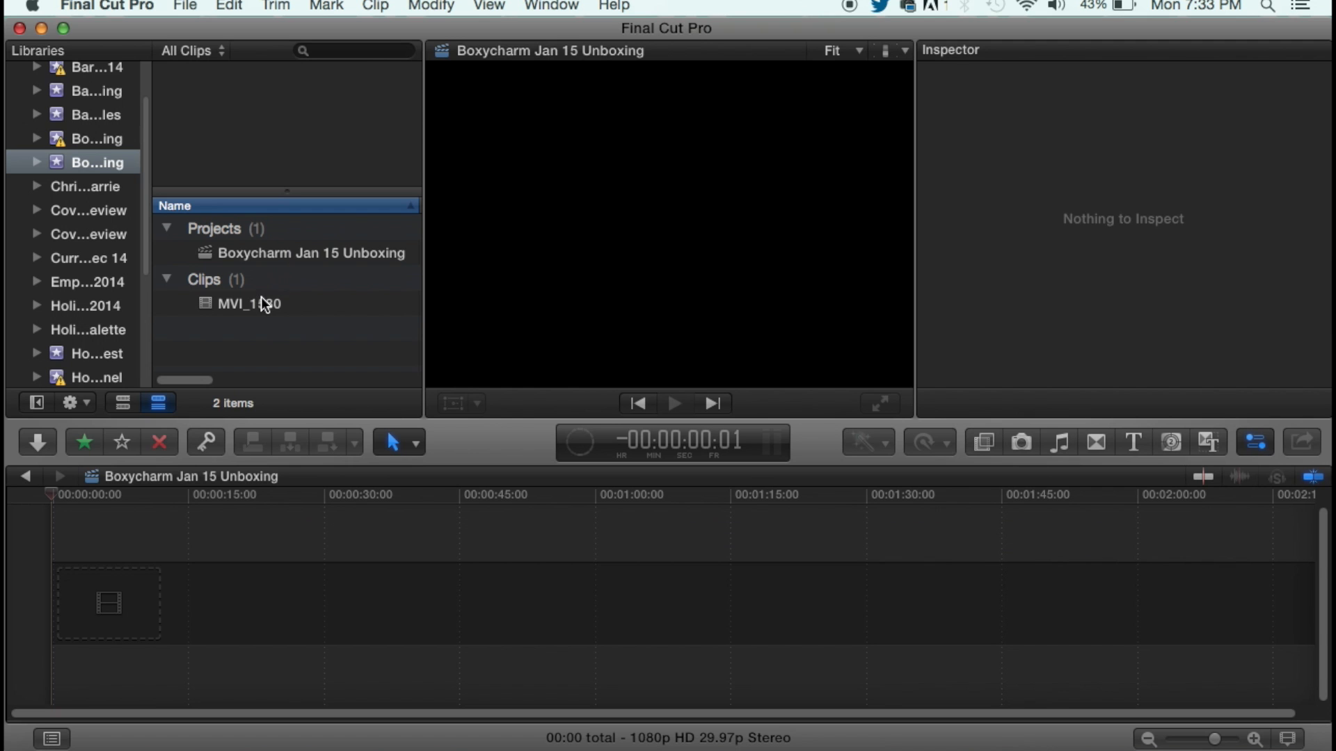
# Append the MVI_1580 clip to the project timeline and move the playhead to about 33 seconds
pyautogui.click(262, 304)
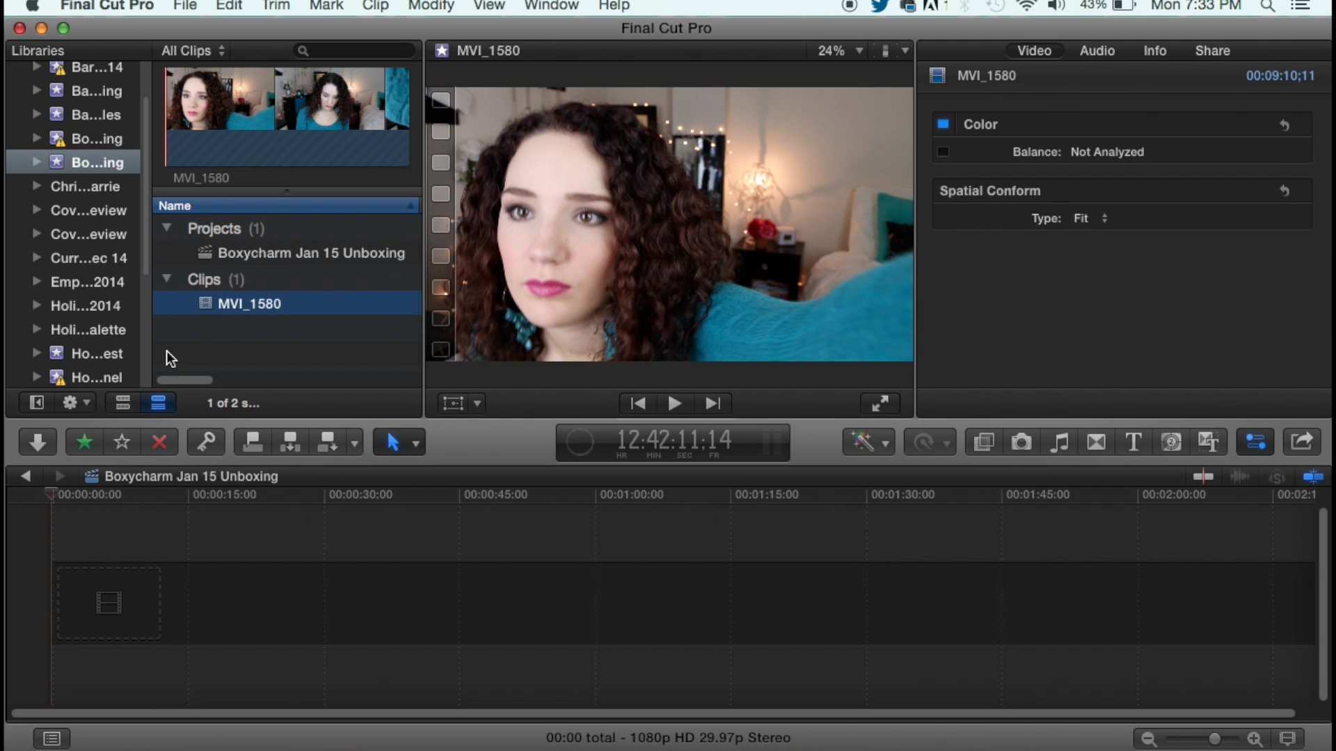
pyautogui.press('e')
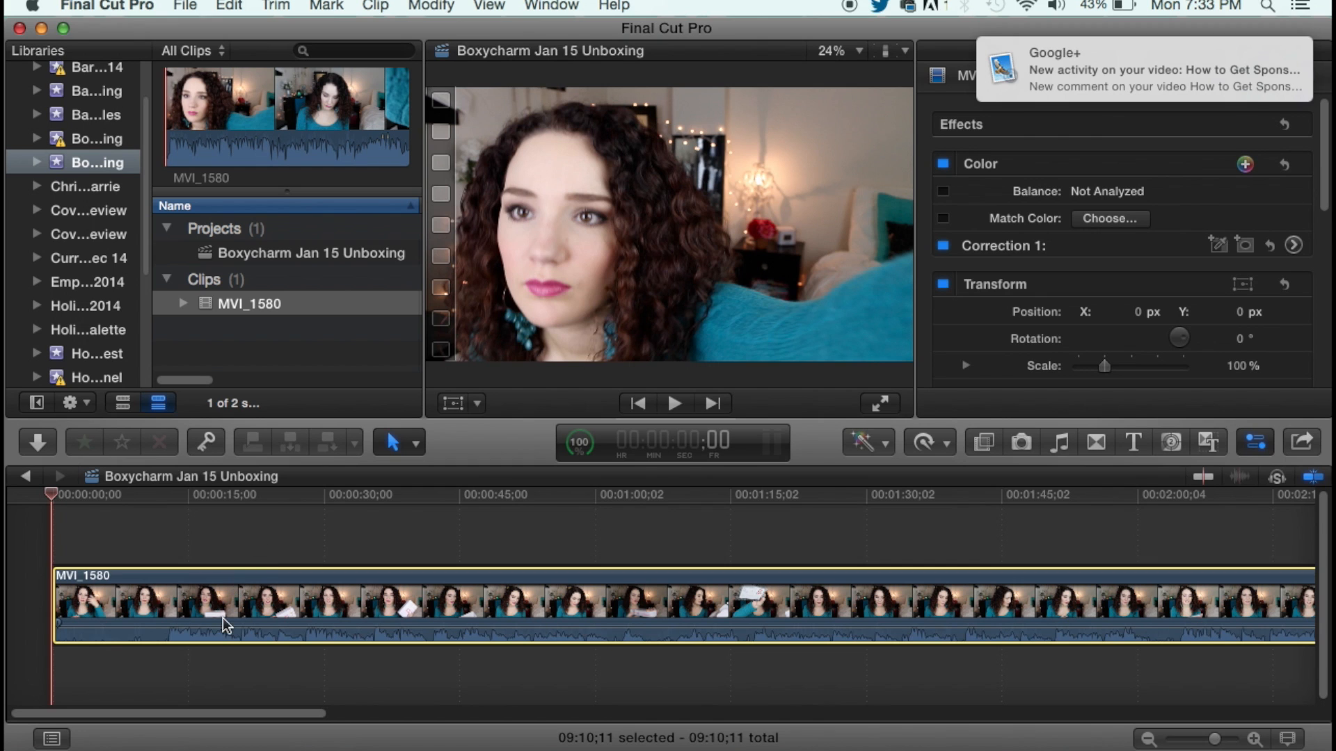
pyautogui.moveTo(253, 499); pyautogui.dragTo(352, 508)
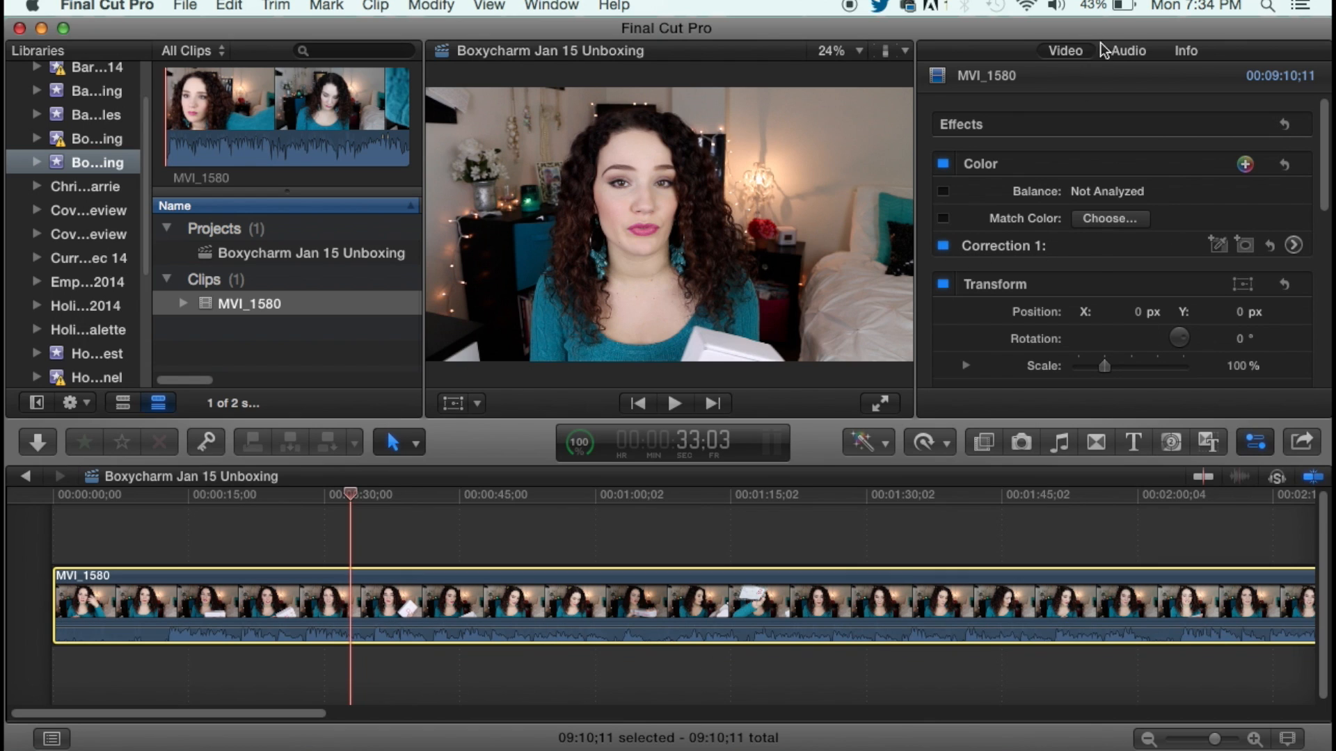
# Apply the basic3 preset to the clip's Correction 1 and review its exposure, color and saturation adjustments
pyautogui.click(1294, 244)
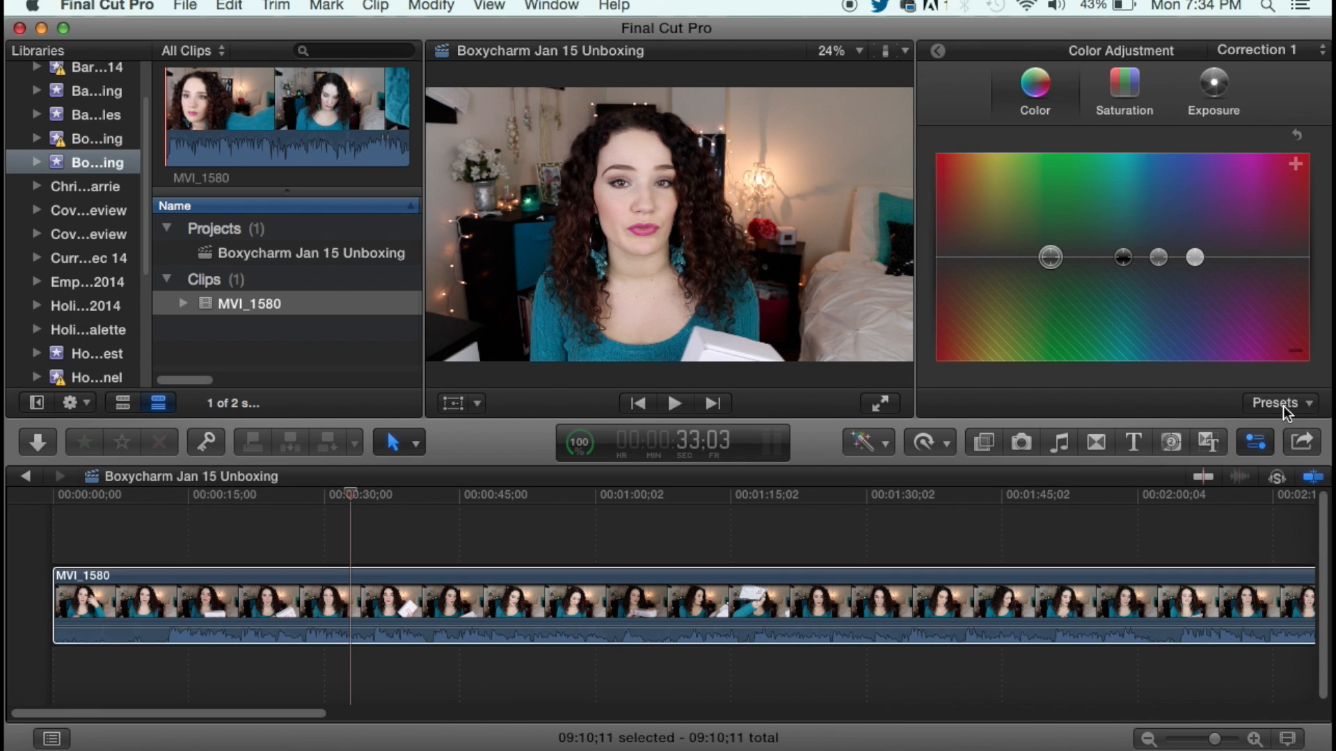
pyautogui.click(1283, 410)
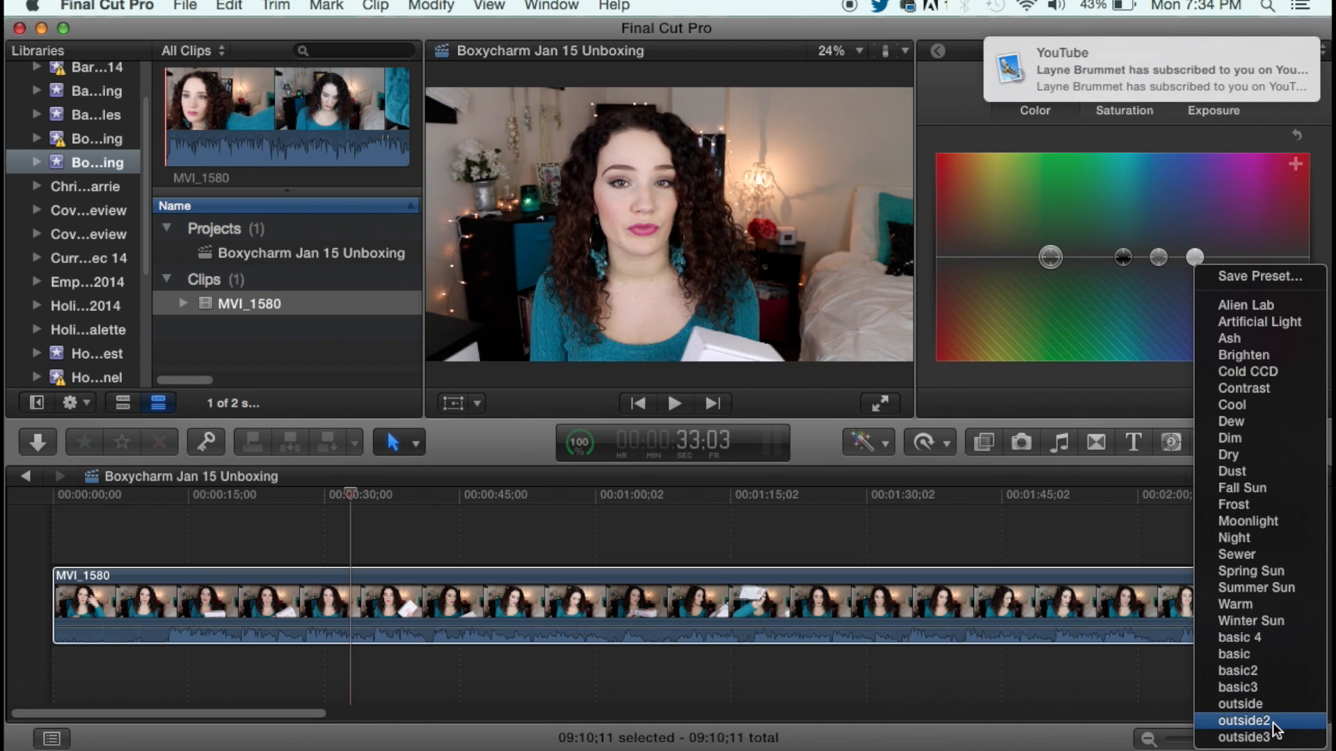
pyautogui.click(1270, 687)
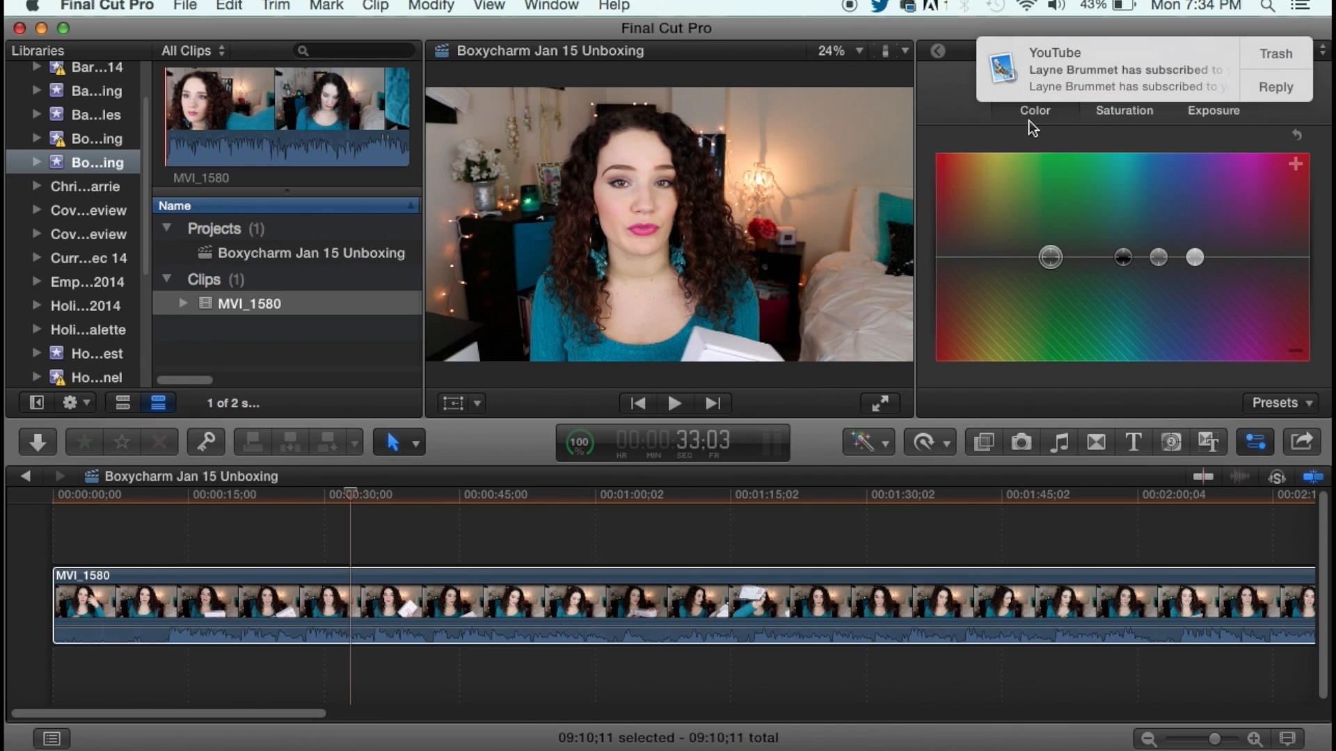
pyautogui.click(1189, 121)
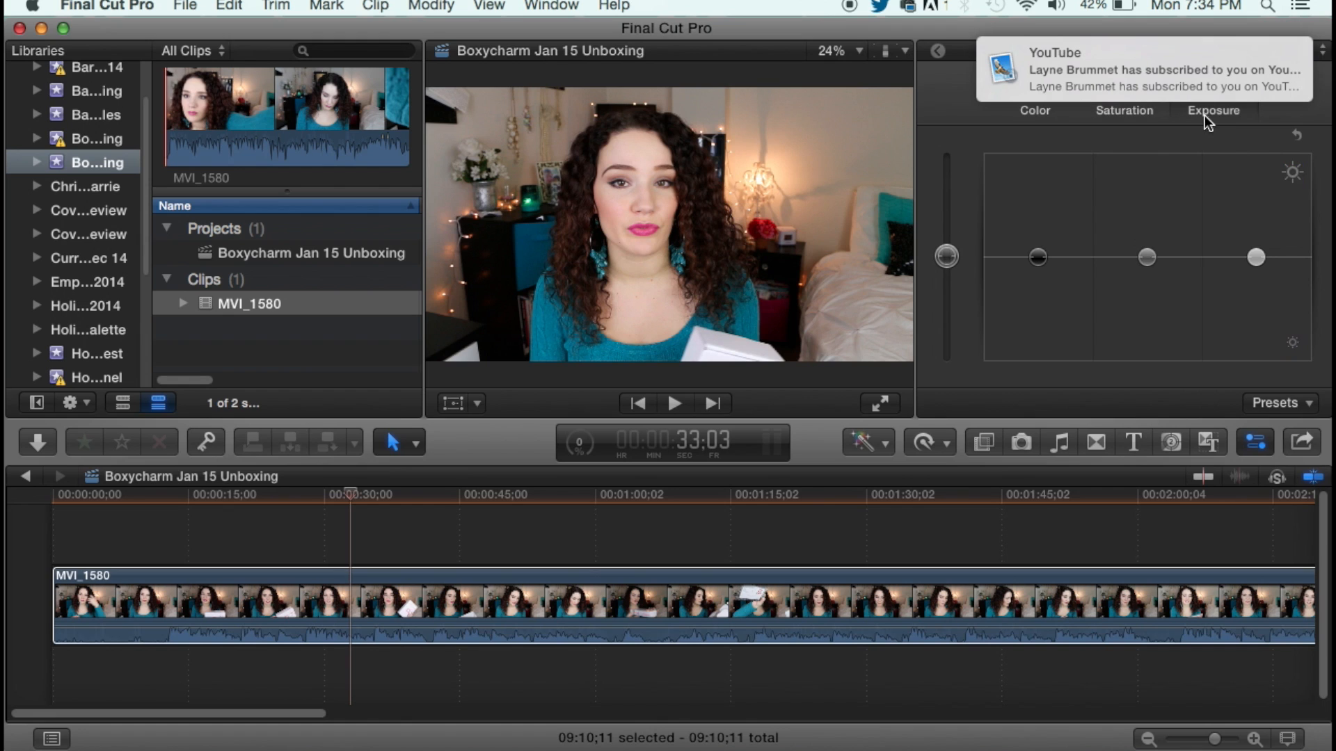
pyautogui.click(1070, 118)
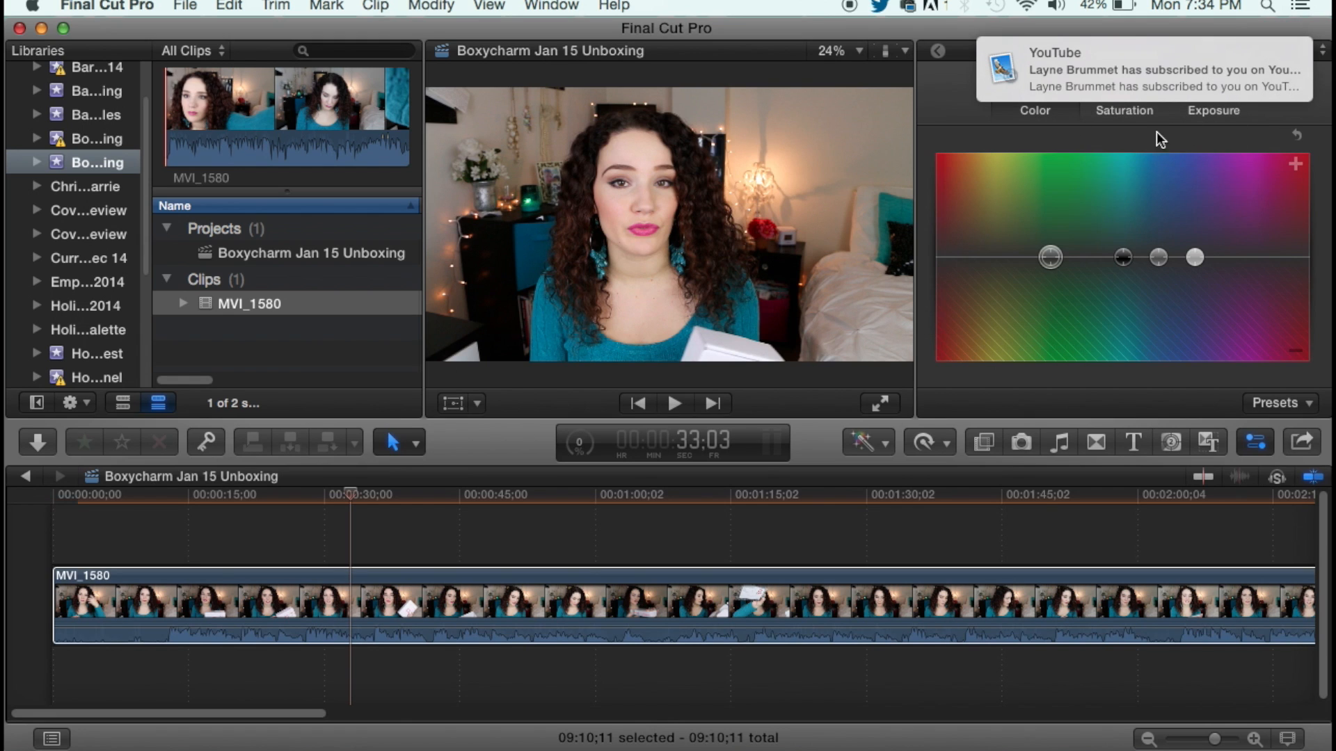
pyautogui.click(1123, 114)
# Trim about 12 seconds off the start of the MVI_1580 clip, up to where the greeting begins
pyautogui.moveTo(153, 499); pyautogui.dragTo(167, 501)
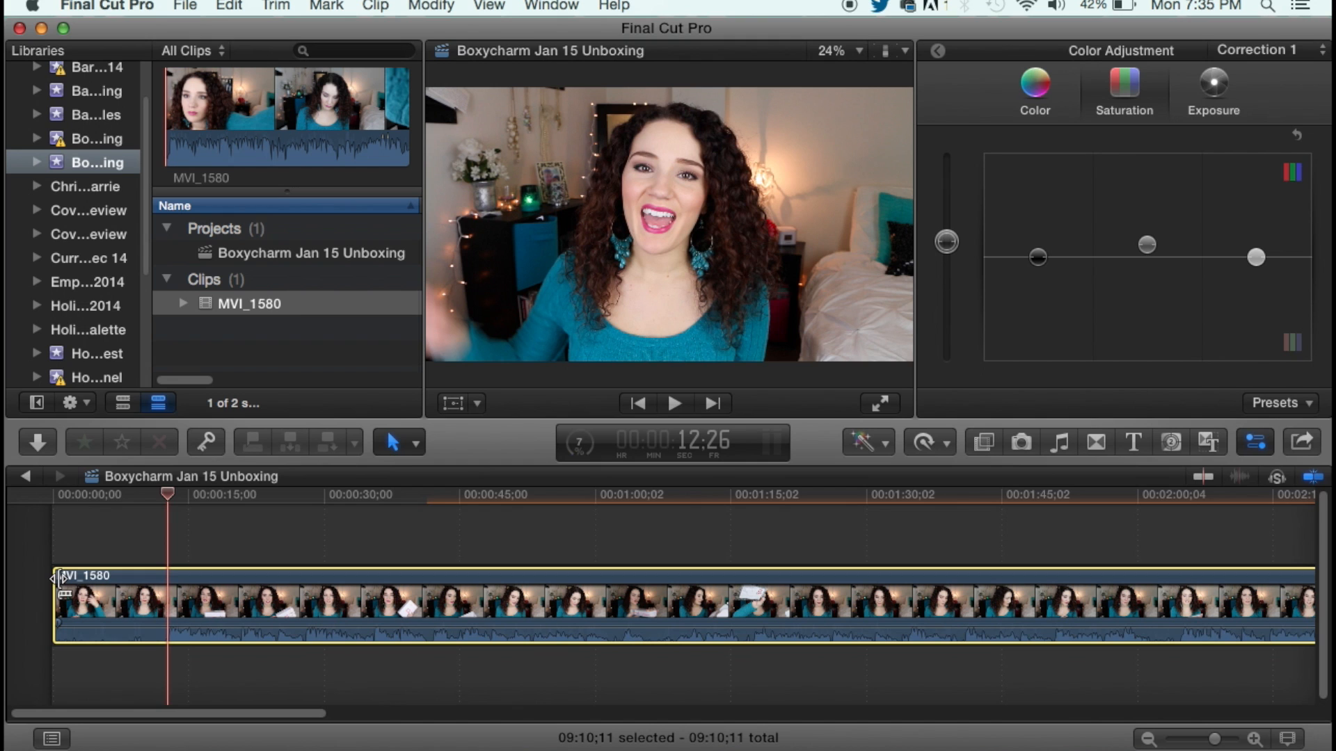
pyautogui.moveTo(73, 500); pyautogui.dragTo(167, 528)
pyautogui.moveTo(56, 619); pyautogui.dragTo(171, 619)
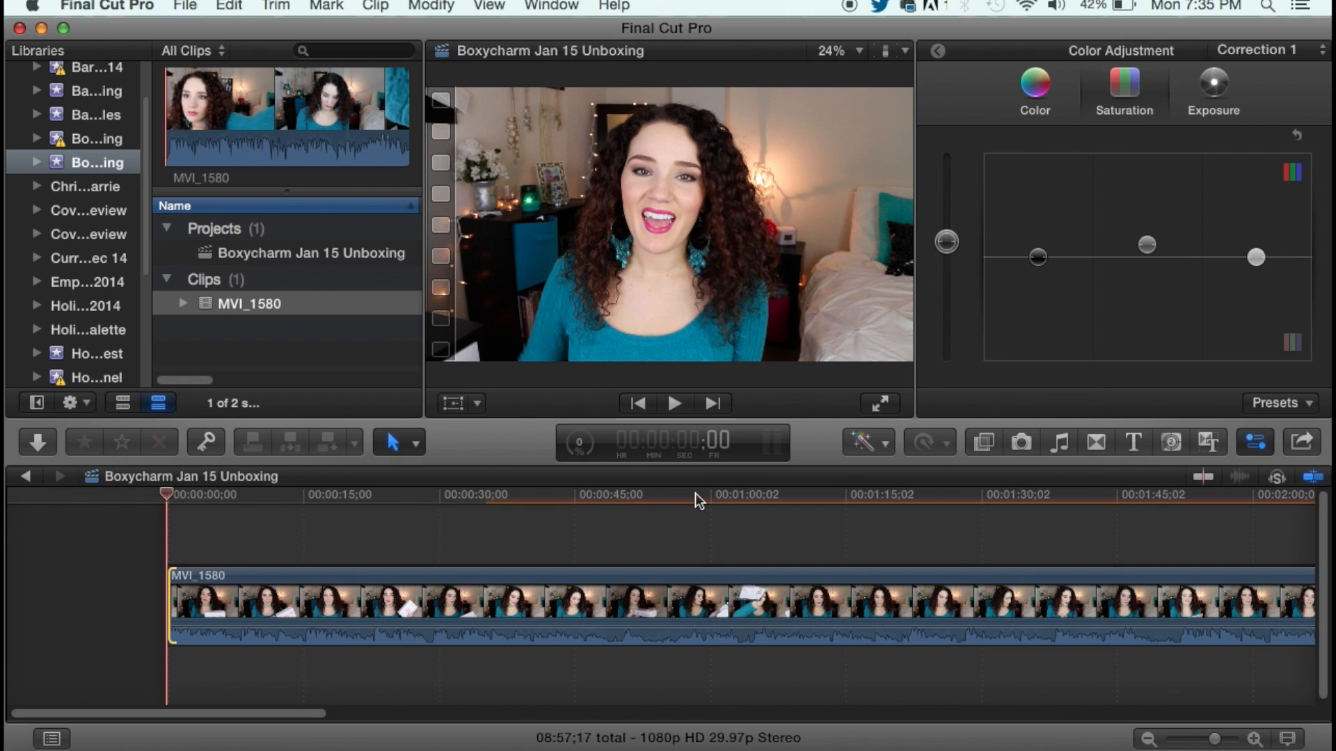
# Play the MVI_1580 clip to the pause at about 28 seconds and split it there with the Blade tool
pyautogui.moveTo(288, 717); pyautogui.dragTo(310, 719)
pyautogui.moveTo(282, 499); pyautogui.dragTo(8, 547)
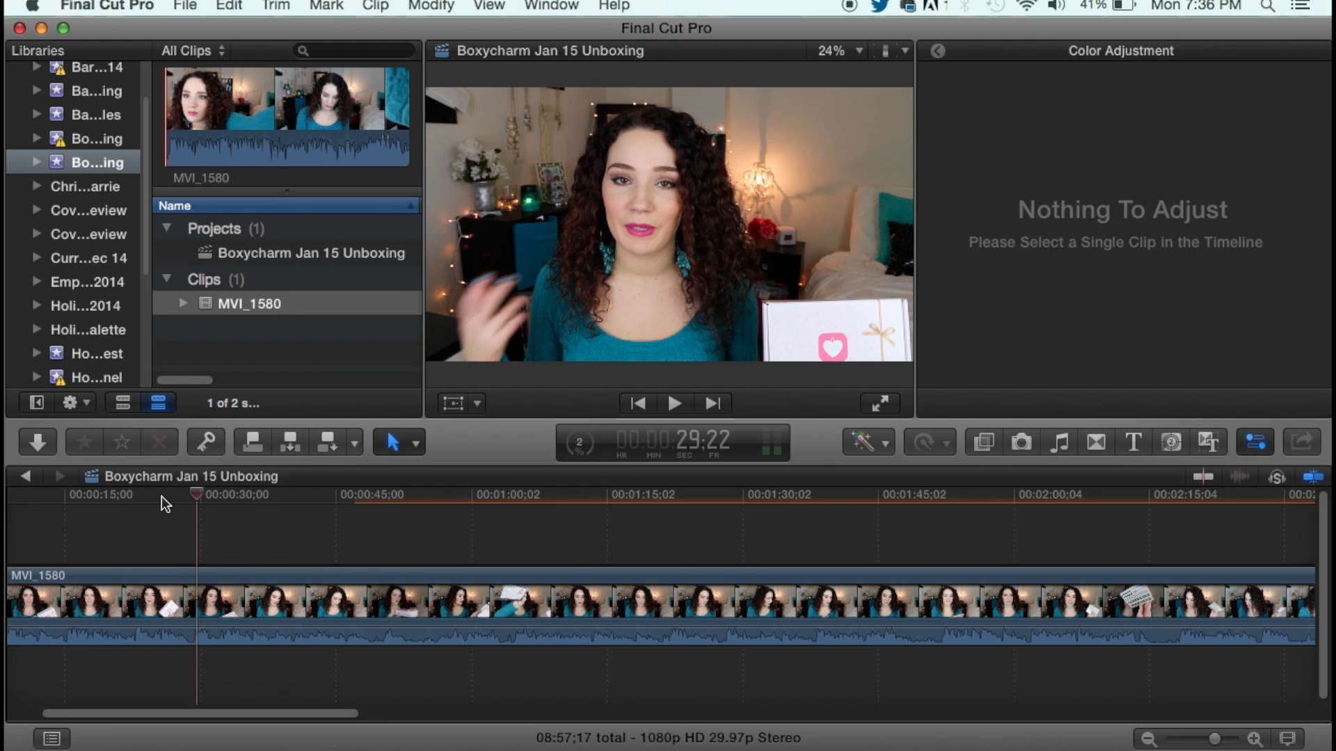
pyautogui.click(160, 497)
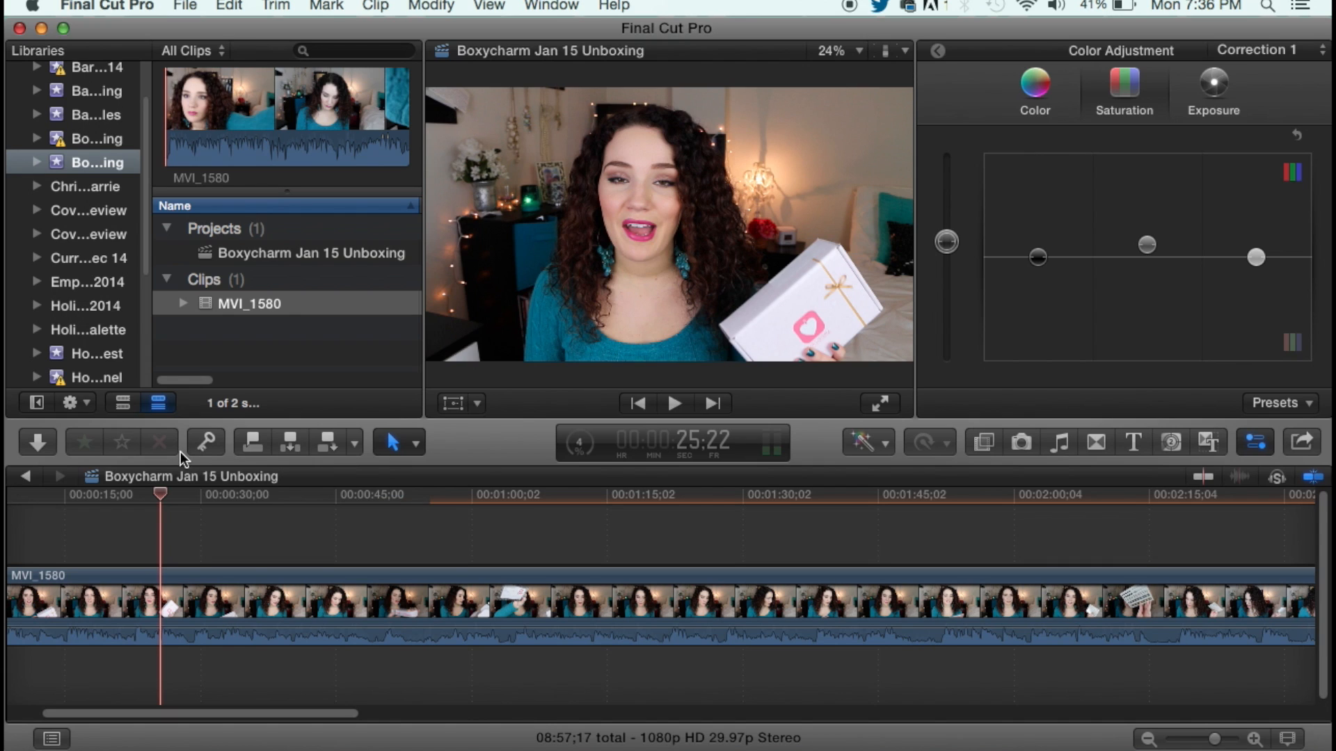
pyautogui.moveTo(160, 495); pyautogui.dragTo(160, 497)
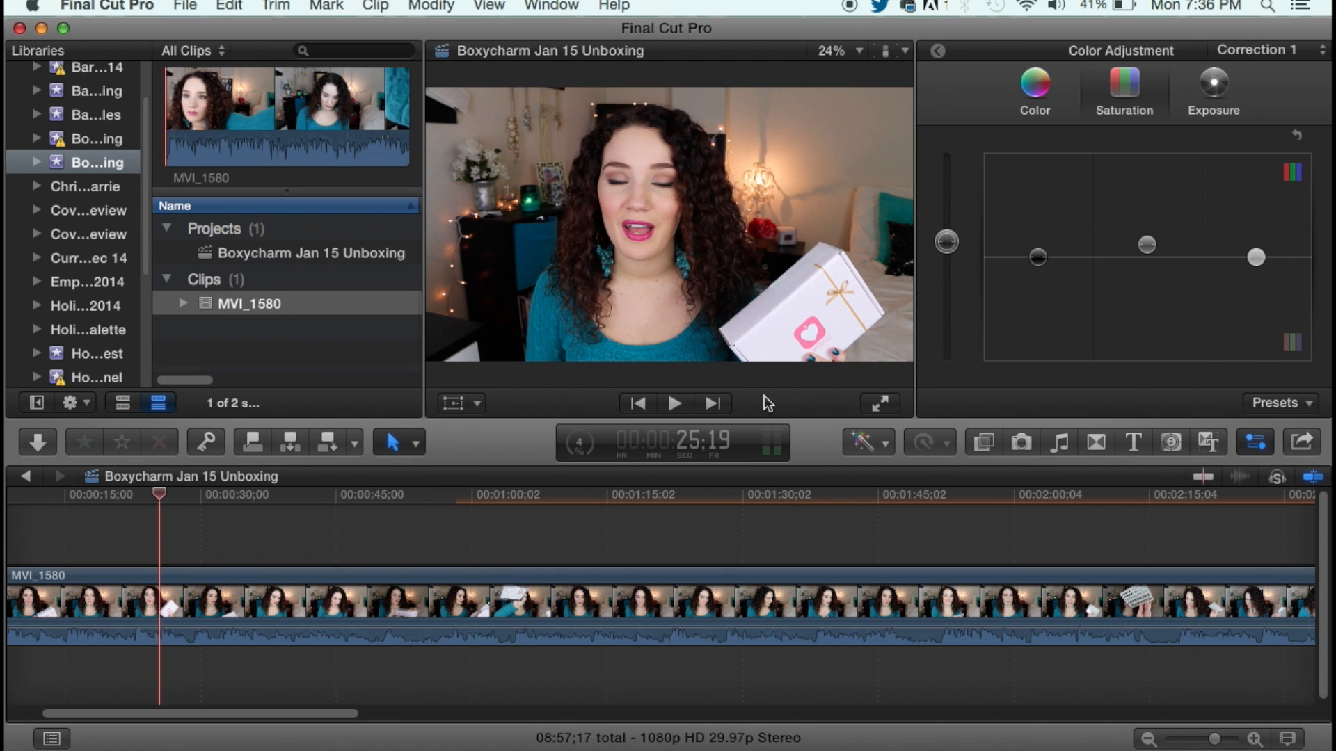
pyautogui.click(674, 404)
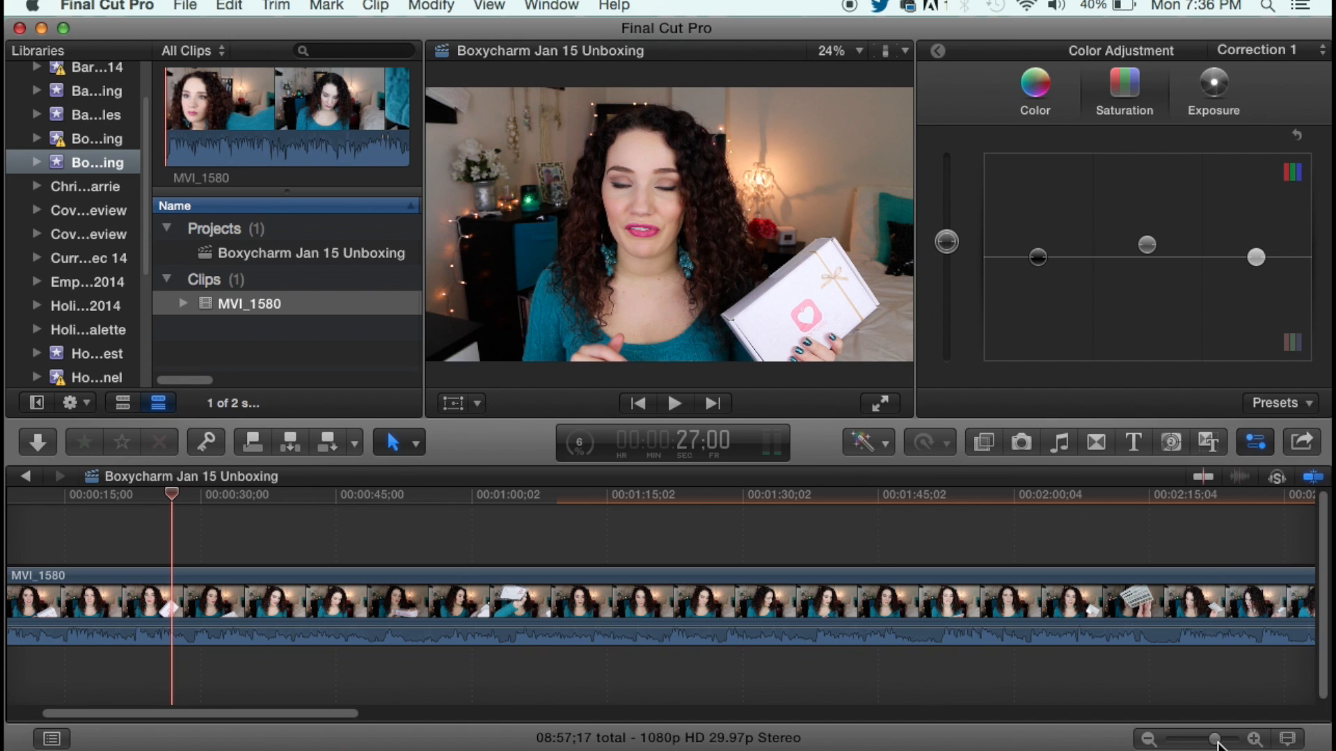
pyautogui.moveTo(1218, 744); pyautogui.dragTo(1226, 746)
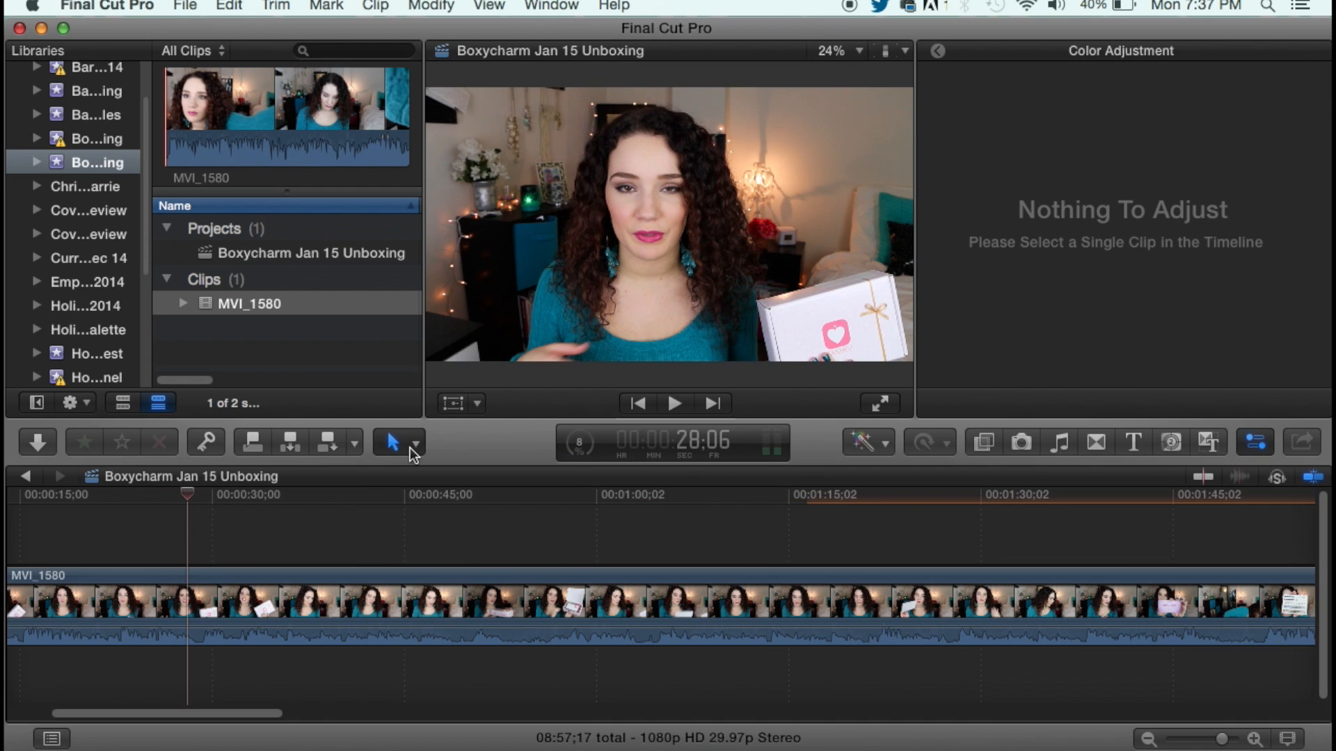
pyautogui.click(411, 443)
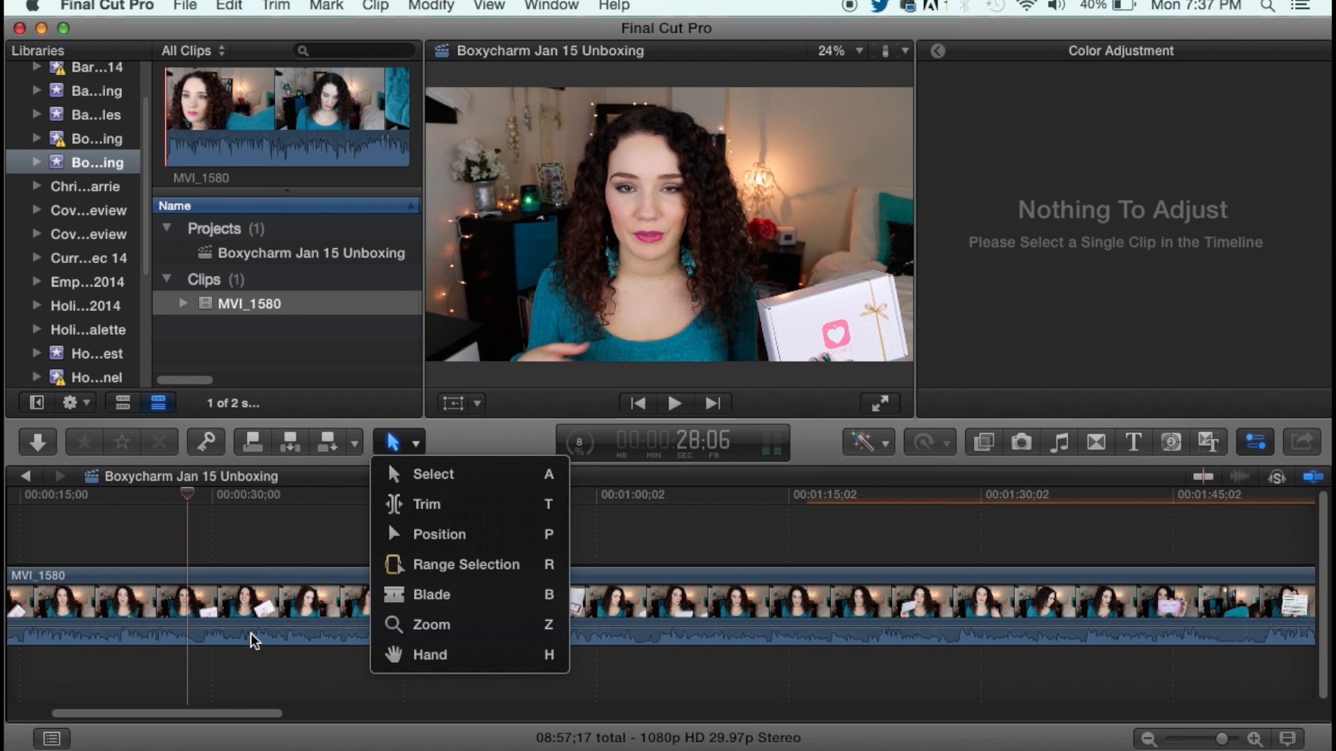
pyautogui.click(433, 607)
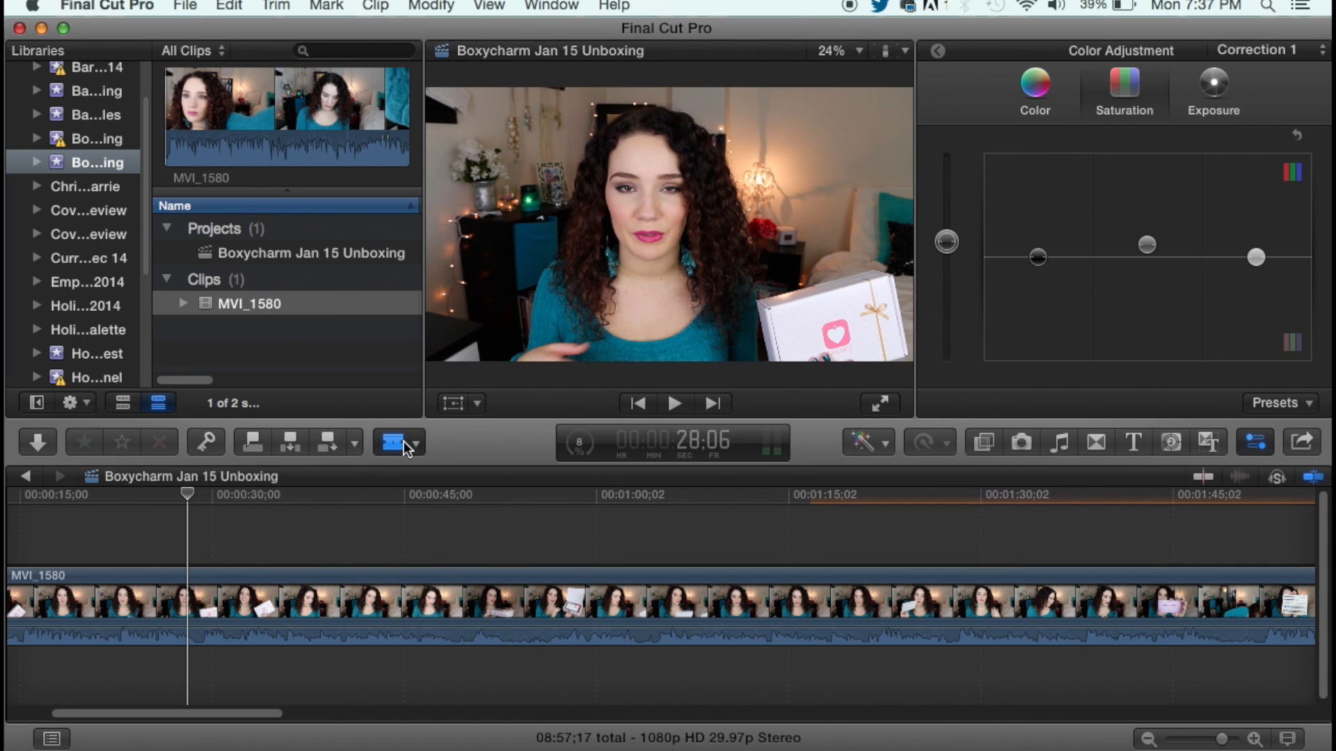
pyautogui.click(412, 443)
pyautogui.click(433, 595)
pyautogui.click(188, 603)
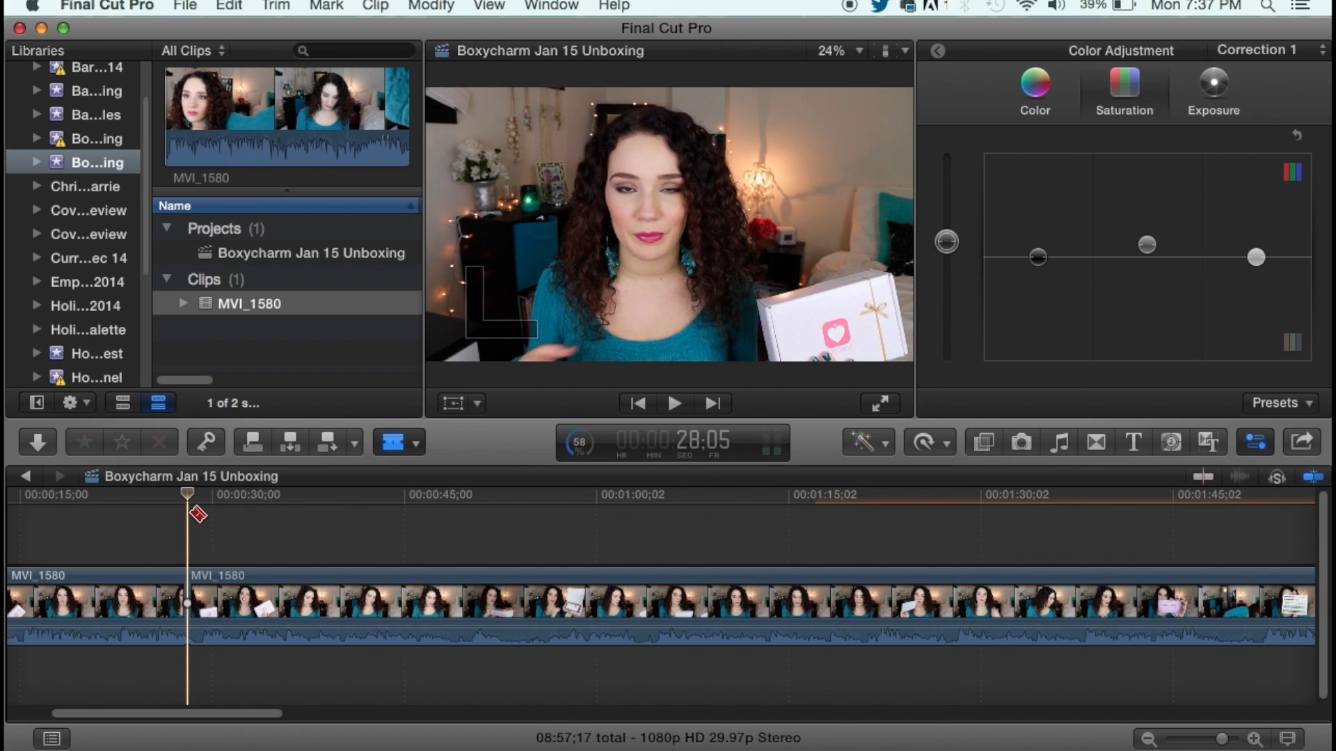
# Split the clip again at about 29 seconds and delete the short segment between the two cuts
pyautogui.click(211, 495)
pyautogui.moveTo(213, 498); pyautogui.dragTo(203, 509)
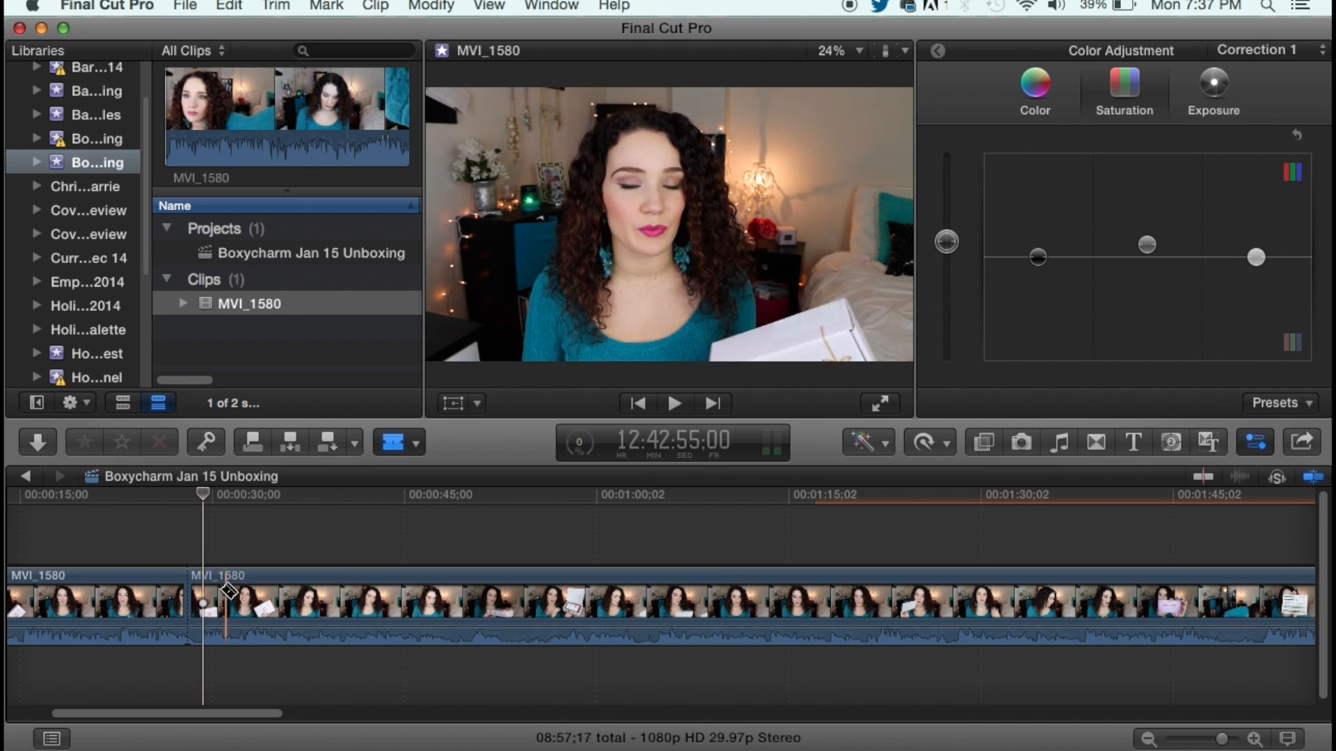
pyautogui.click(206, 599)
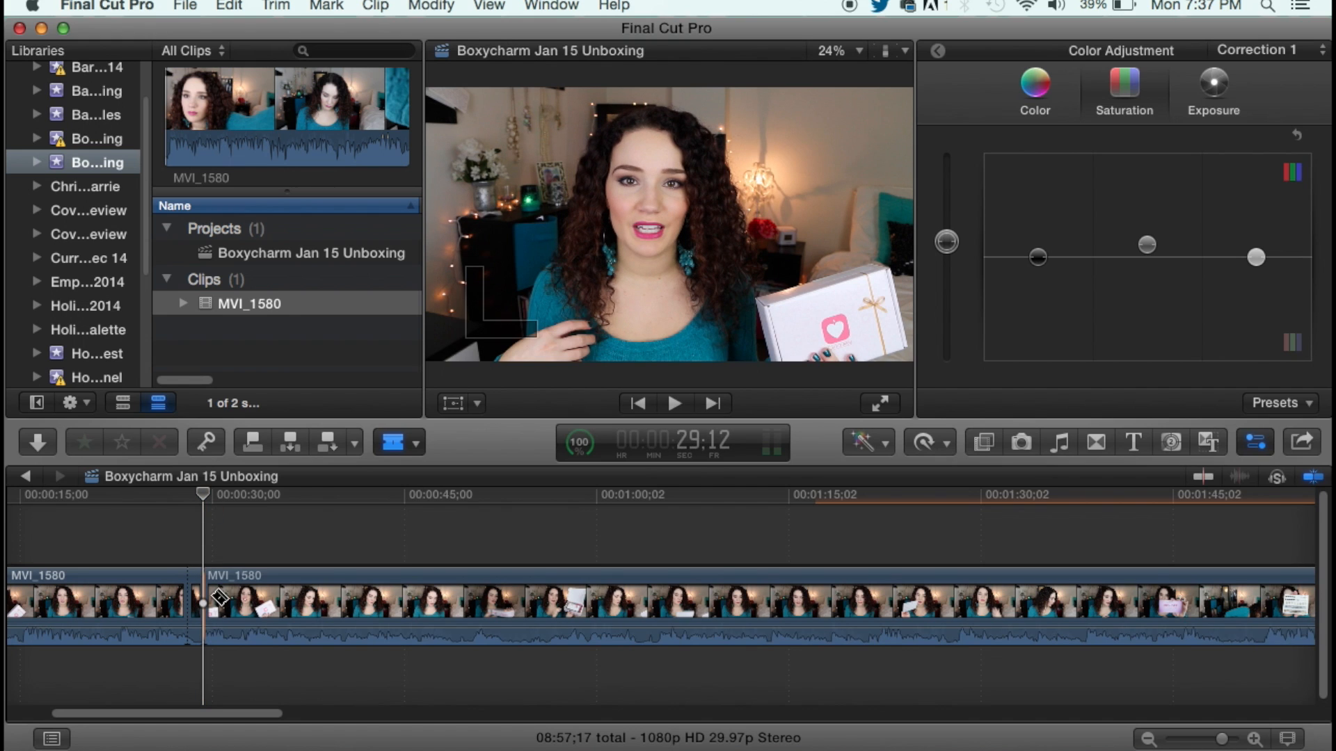
pyautogui.click(392, 443)
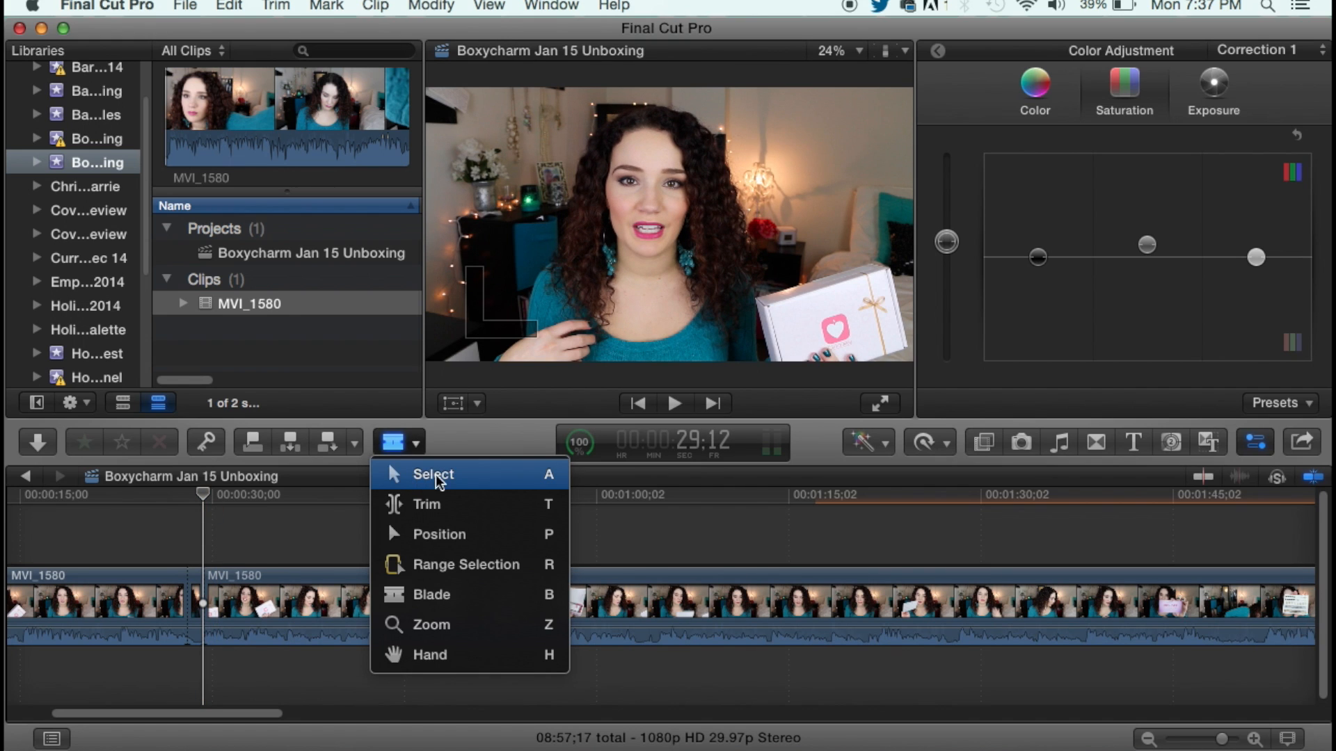
pyautogui.click(418, 480)
pyautogui.click(199, 599)
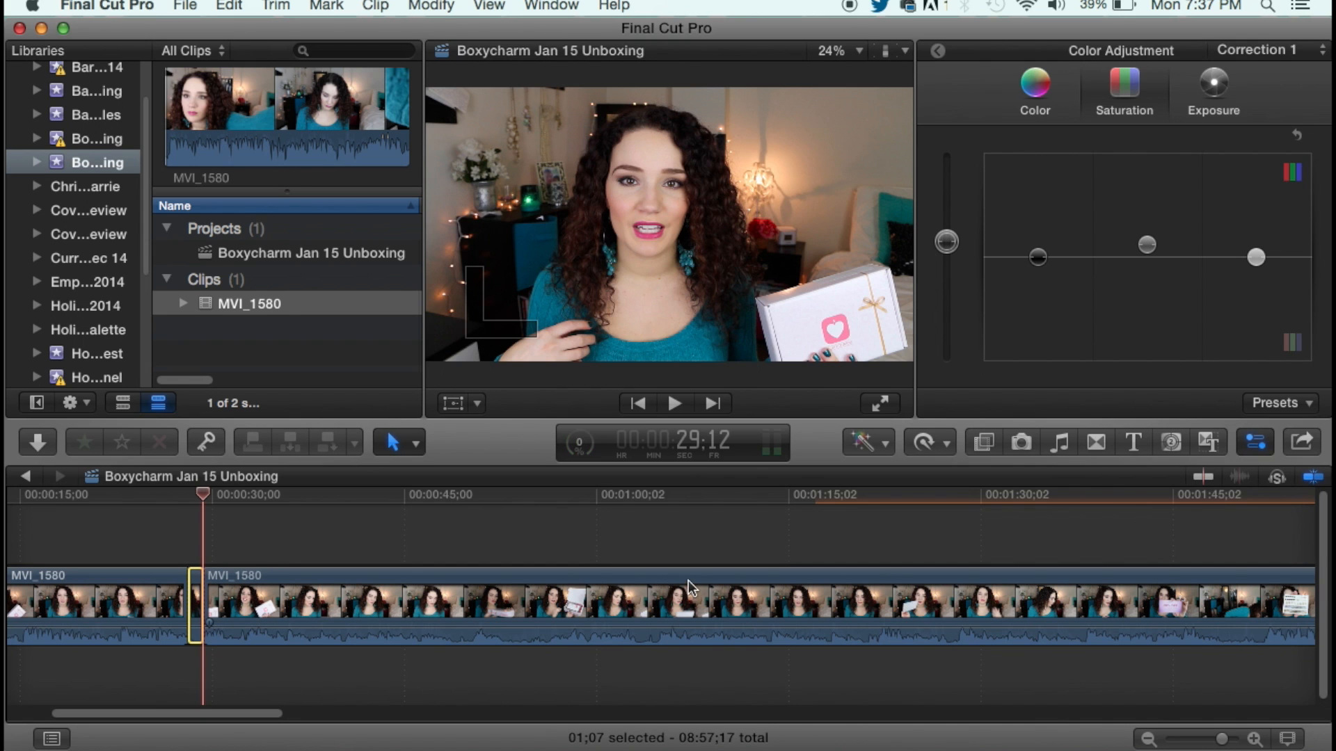
pyautogui.press('Delete')
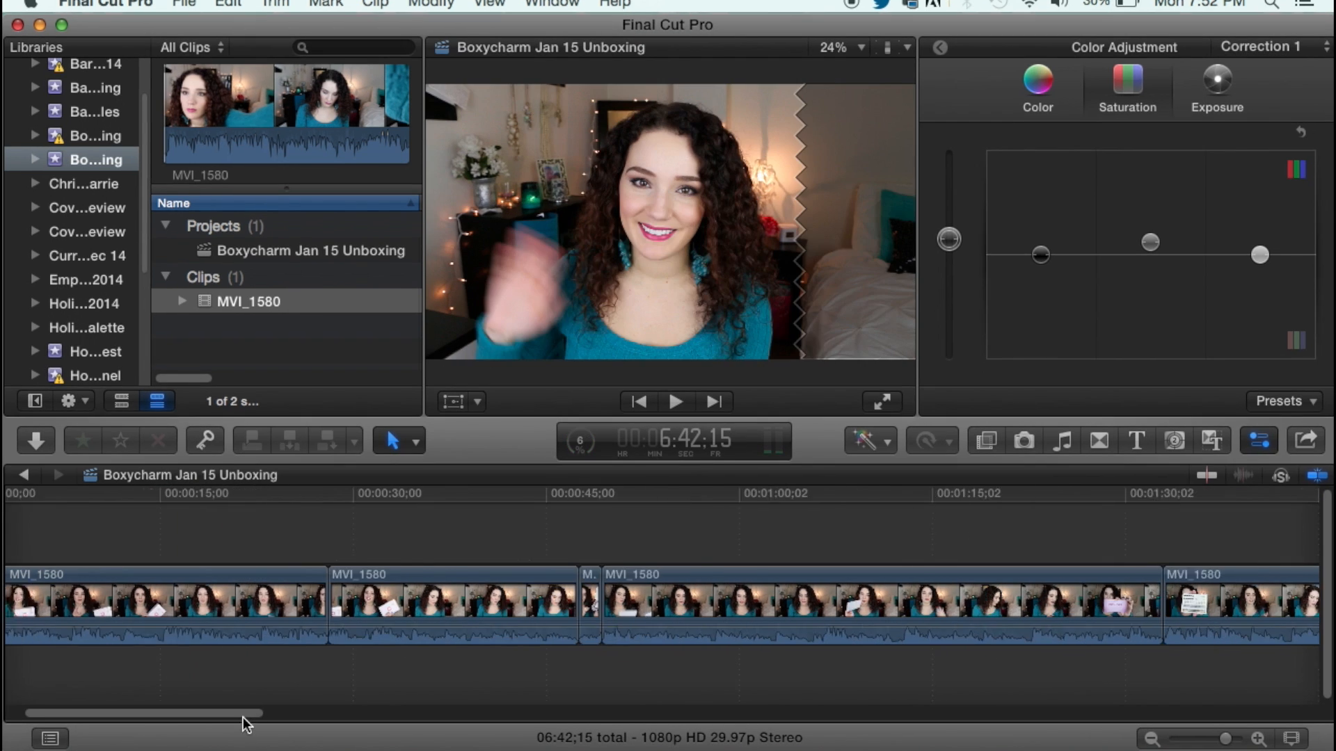
# Review the cut timeline from start to end, leave the color adjustment view, and move the playhead to about 46 seconds
pyautogui.moveTo(248, 716); pyautogui.dragTo(148, 726)
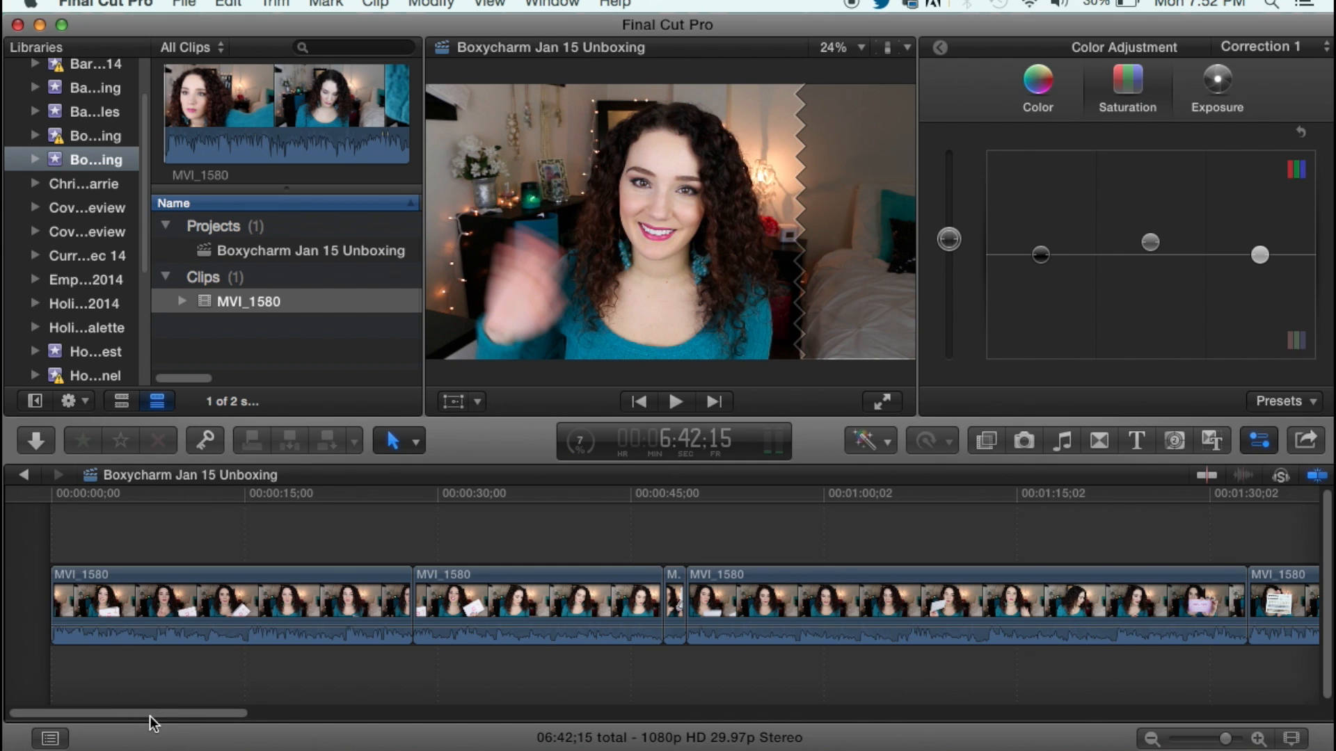
pyautogui.moveTo(147, 716); pyautogui.dragTo(799, 714)
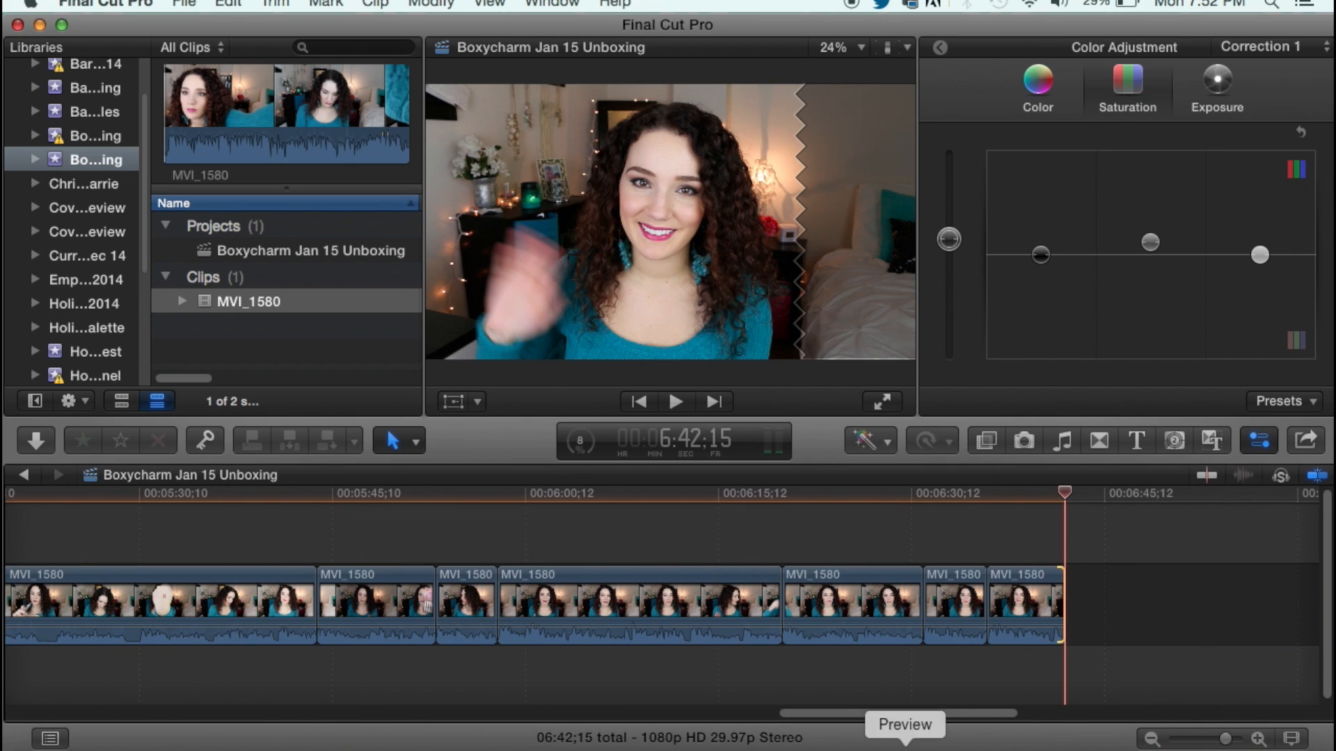
pyautogui.moveTo(875, 711); pyautogui.dragTo(906, 712)
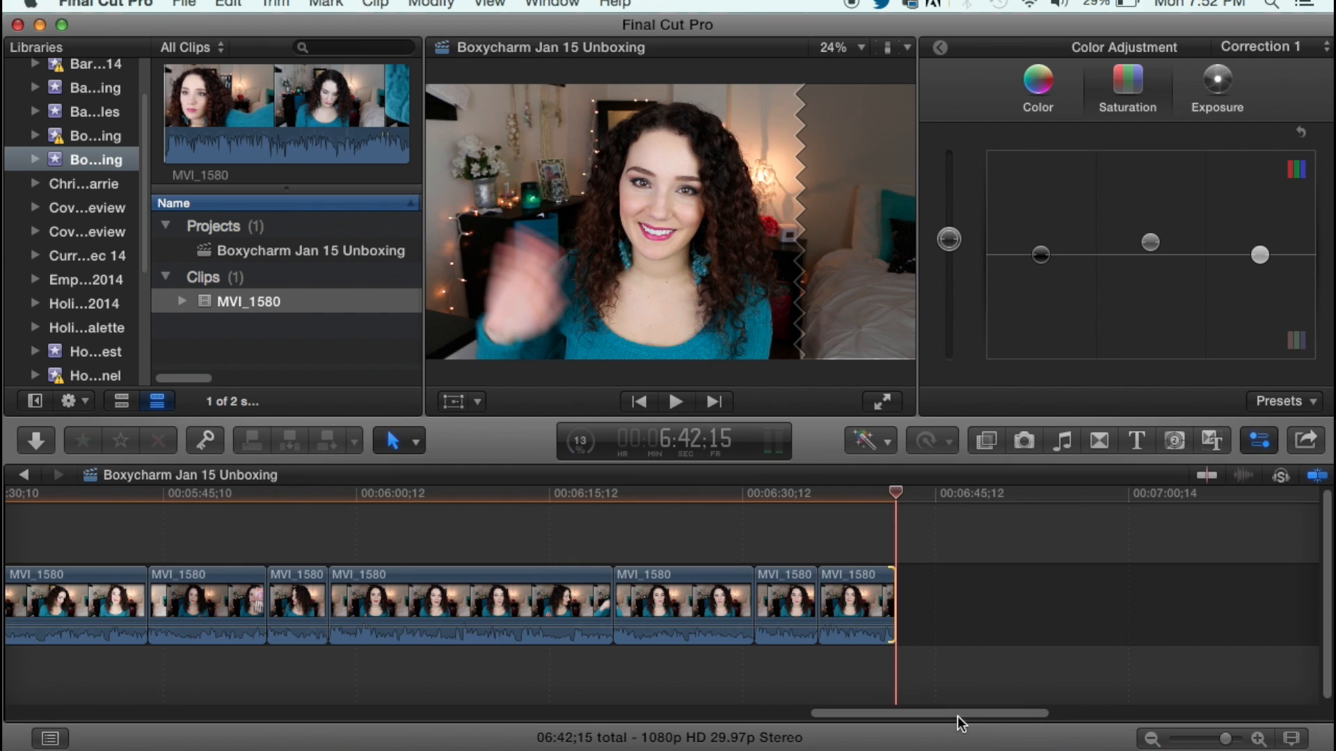
pyautogui.moveTo(949, 715); pyautogui.dragTo(143, 743)
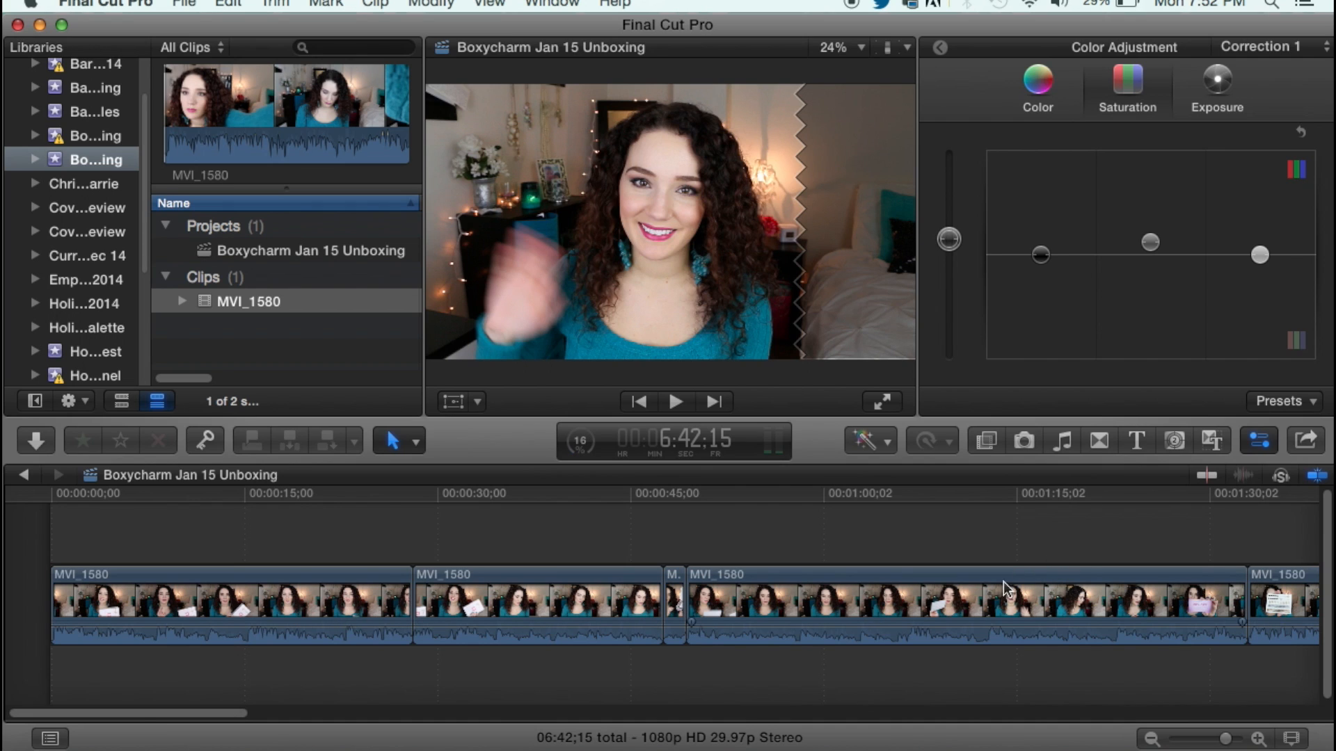
pyautogui.click(940, 47)
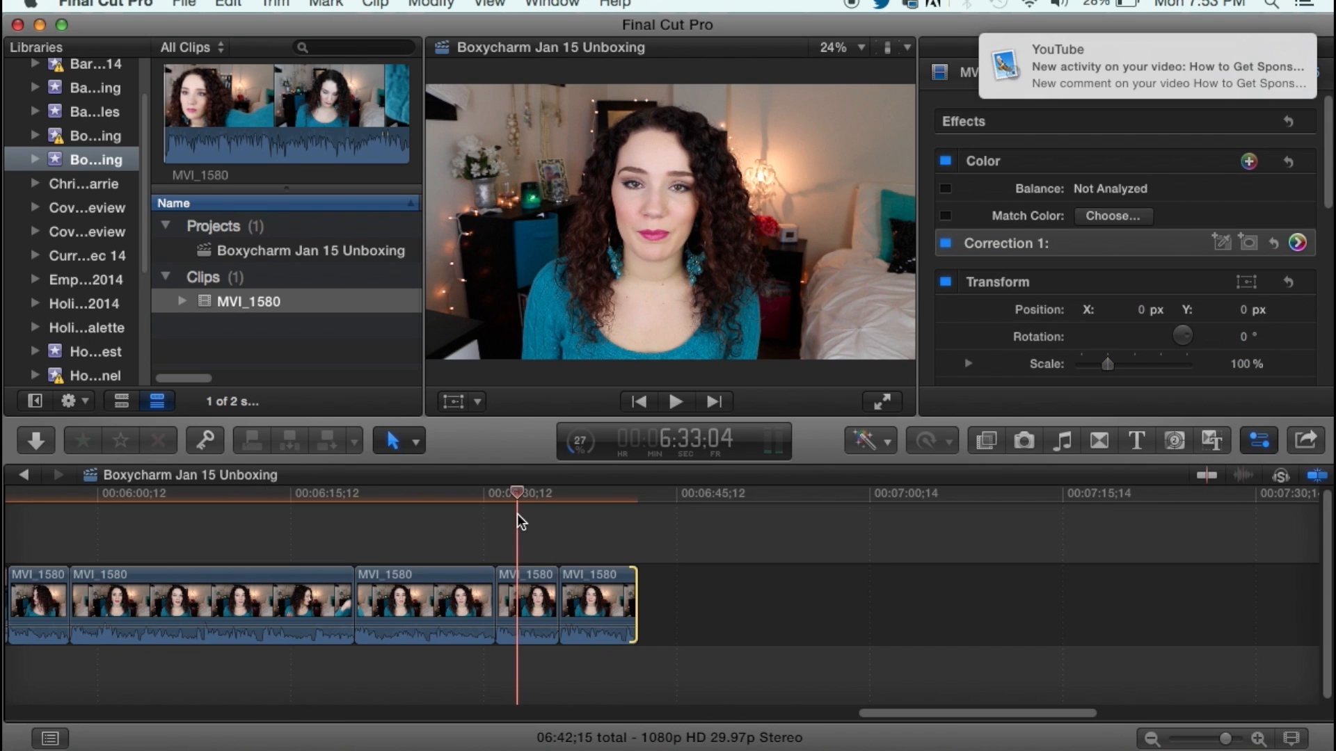
pyautogui.moveTo(517, 514); pyautogui.dragTo(336, 545)
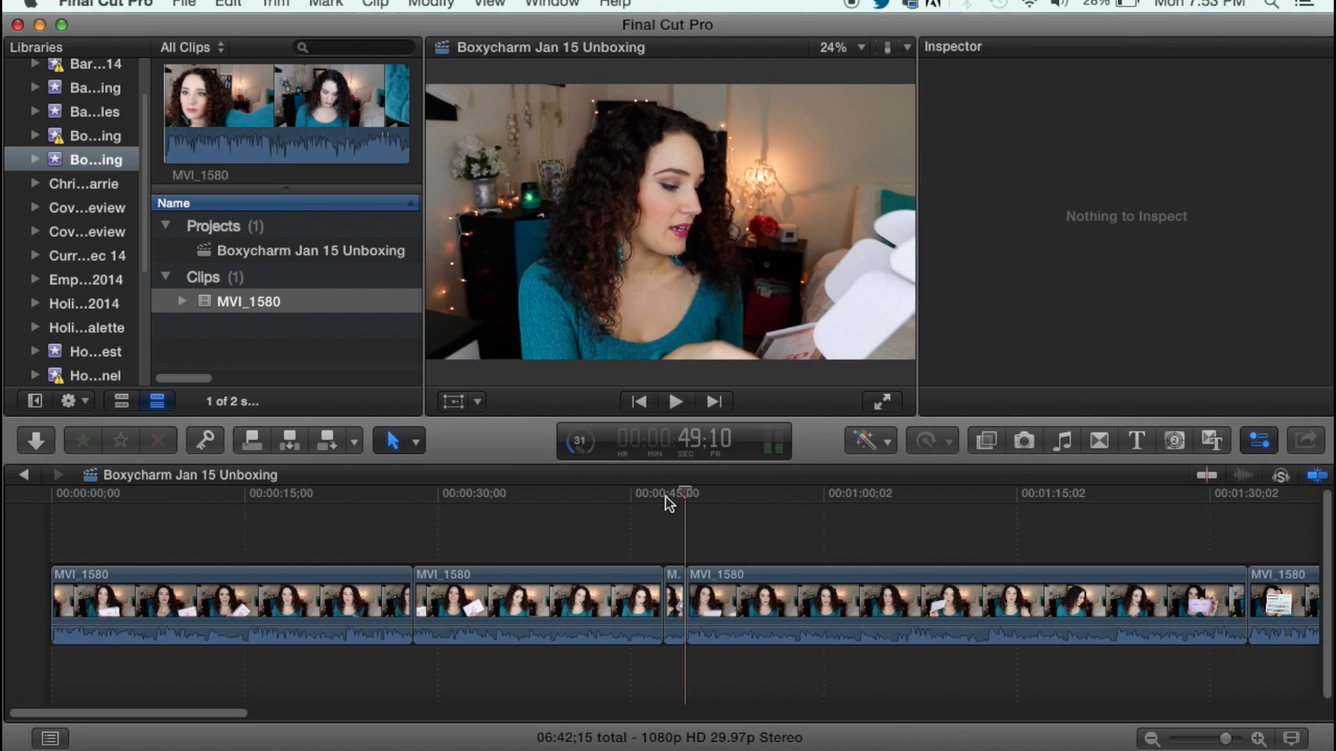
pyautogui.moveTo(665, 495)
pyautogui.mouseDown()
pyautogui.moveTo(646, 494)
pyautogui.moveTo(662, 499)
pyautogui.mouseUp()
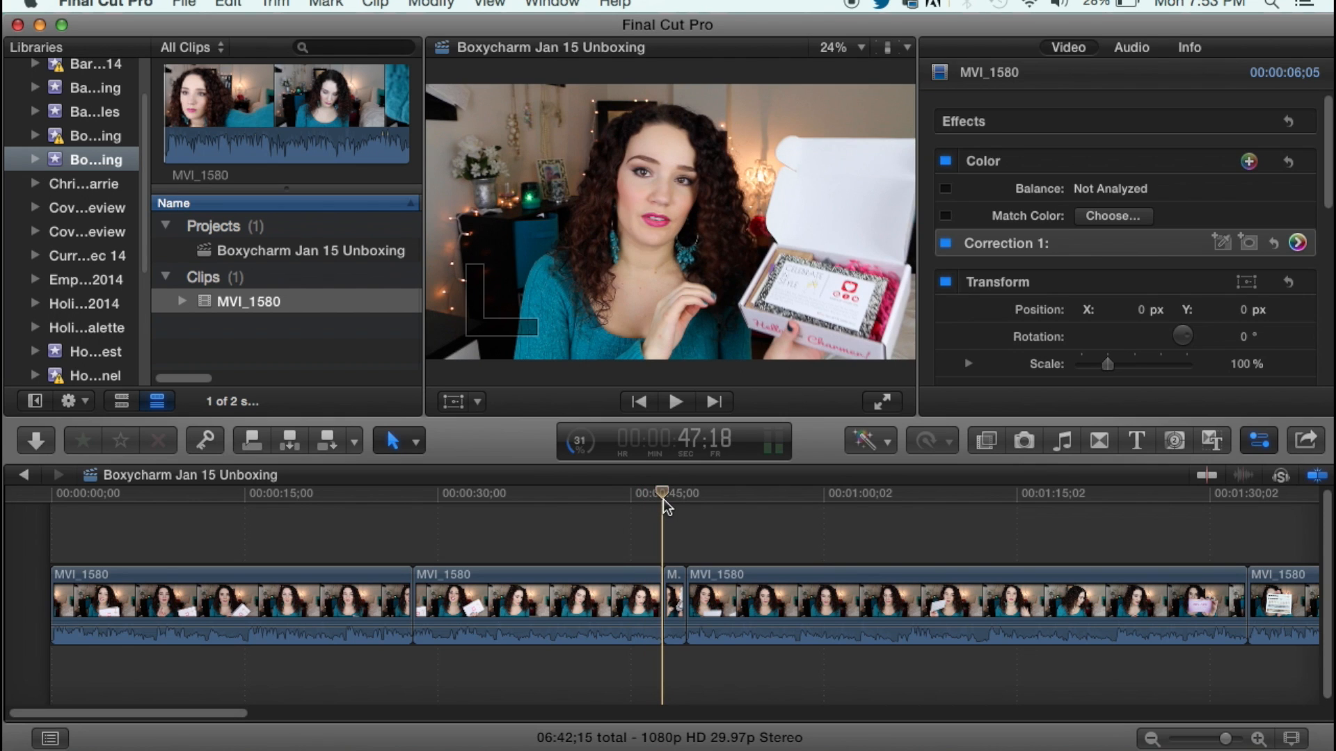
pyautogui.moveTo(657, 499); pyautogui.dragTo(648, 507)
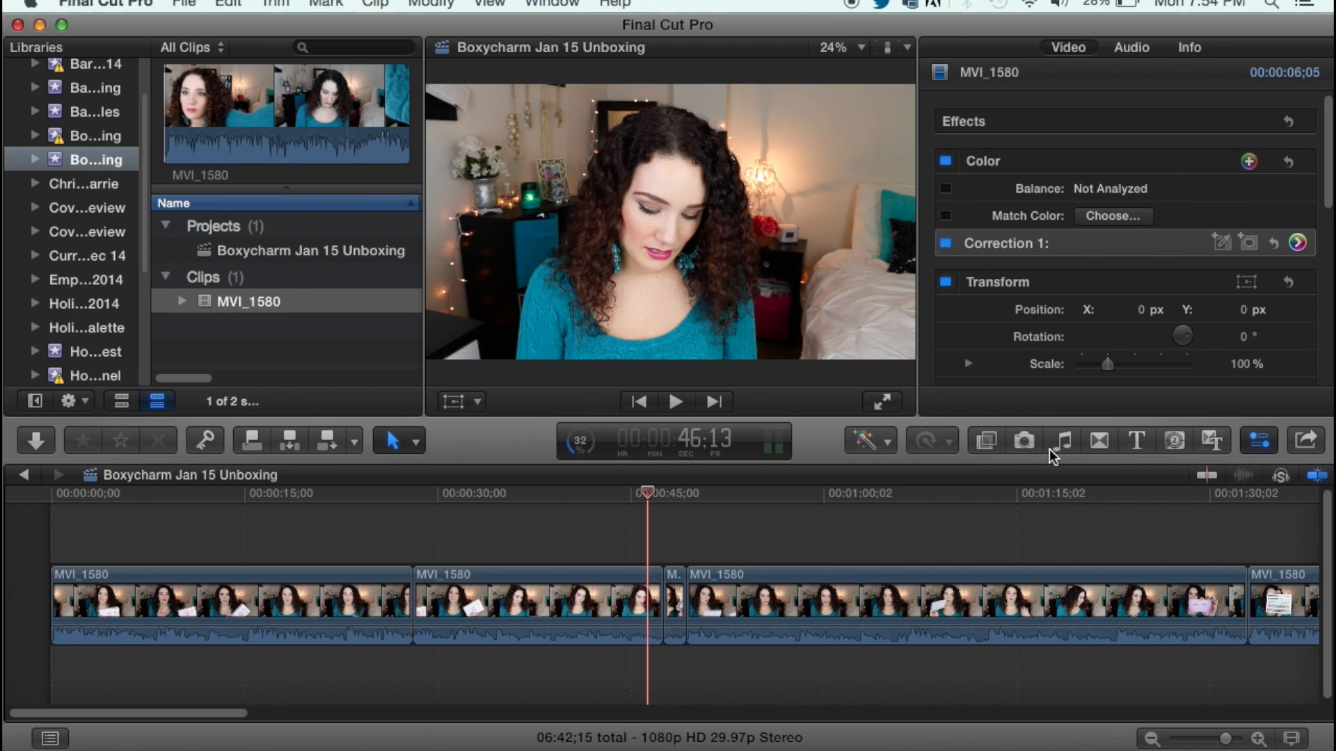
# Add the Directional blur transition at the cut near 47 seconds and shorten it to 15 frames
pyautogui.click(1098, 442)
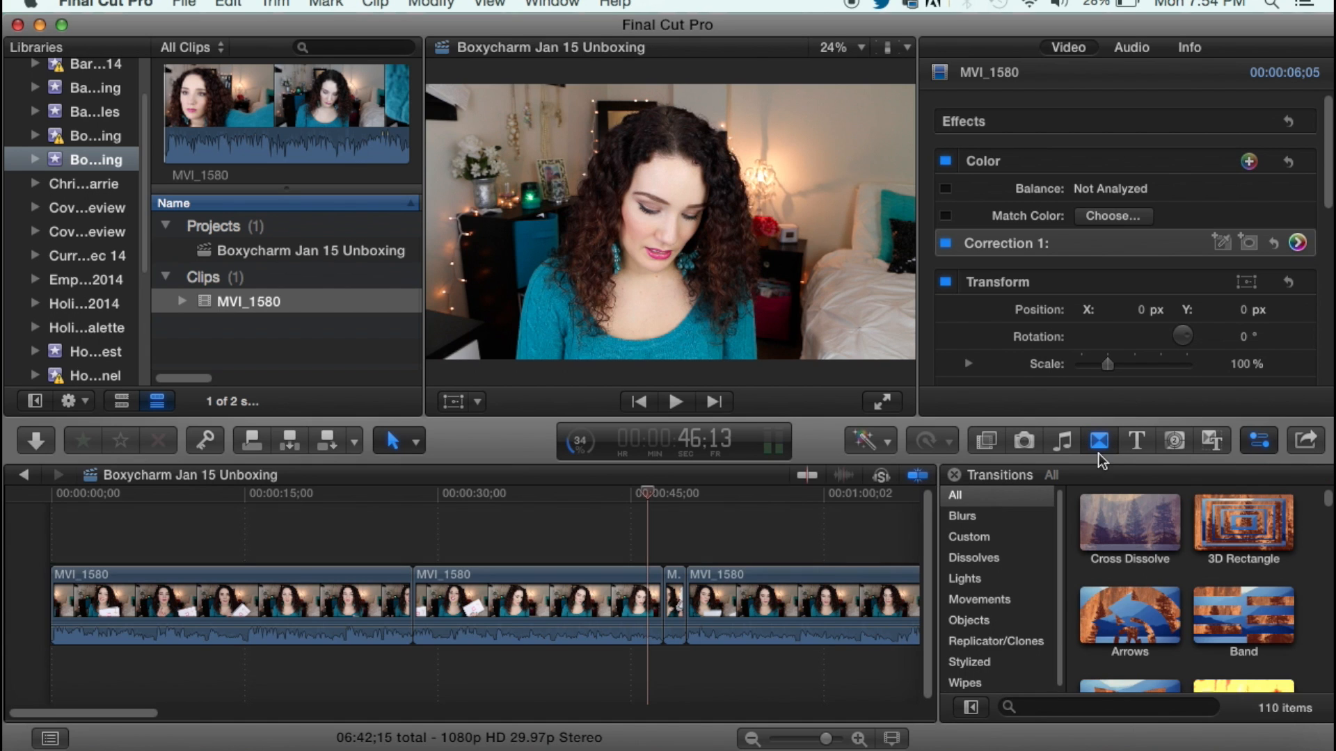
pyautogui.click(972, 519)
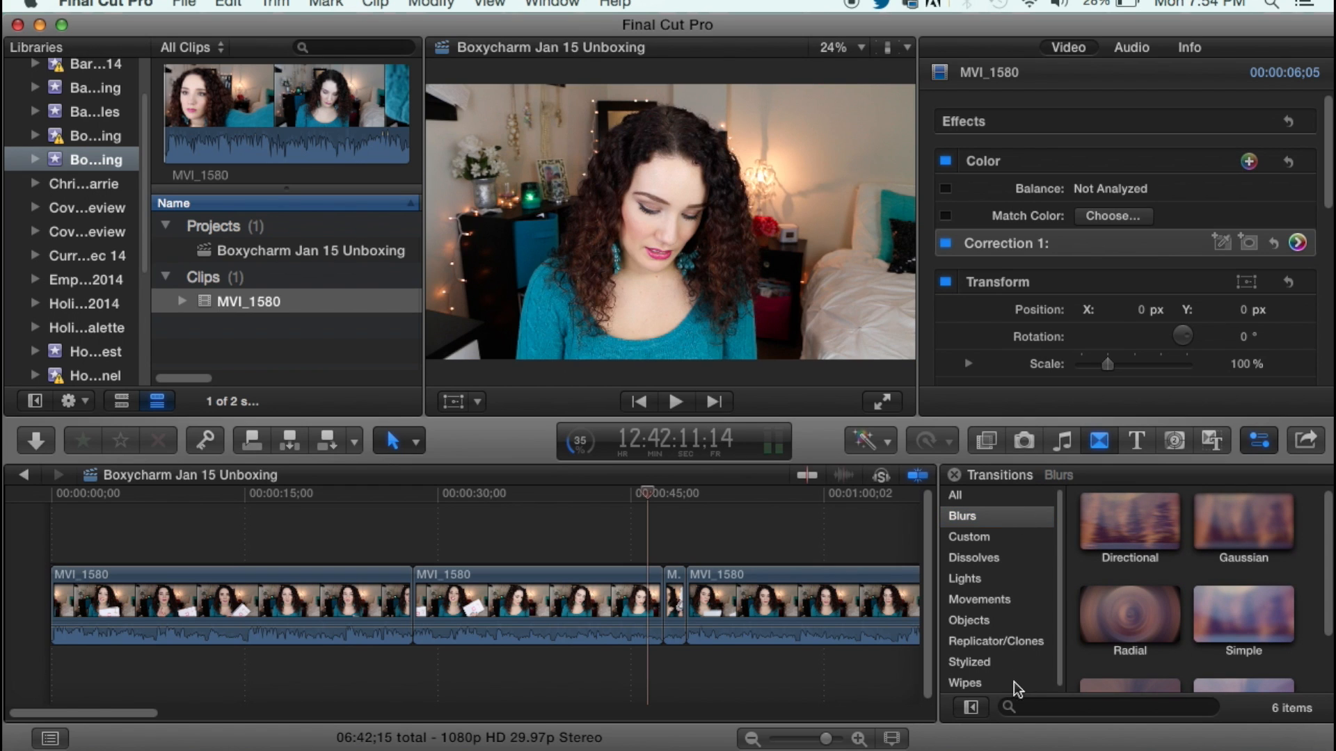
pyautogui.click(999, 662)
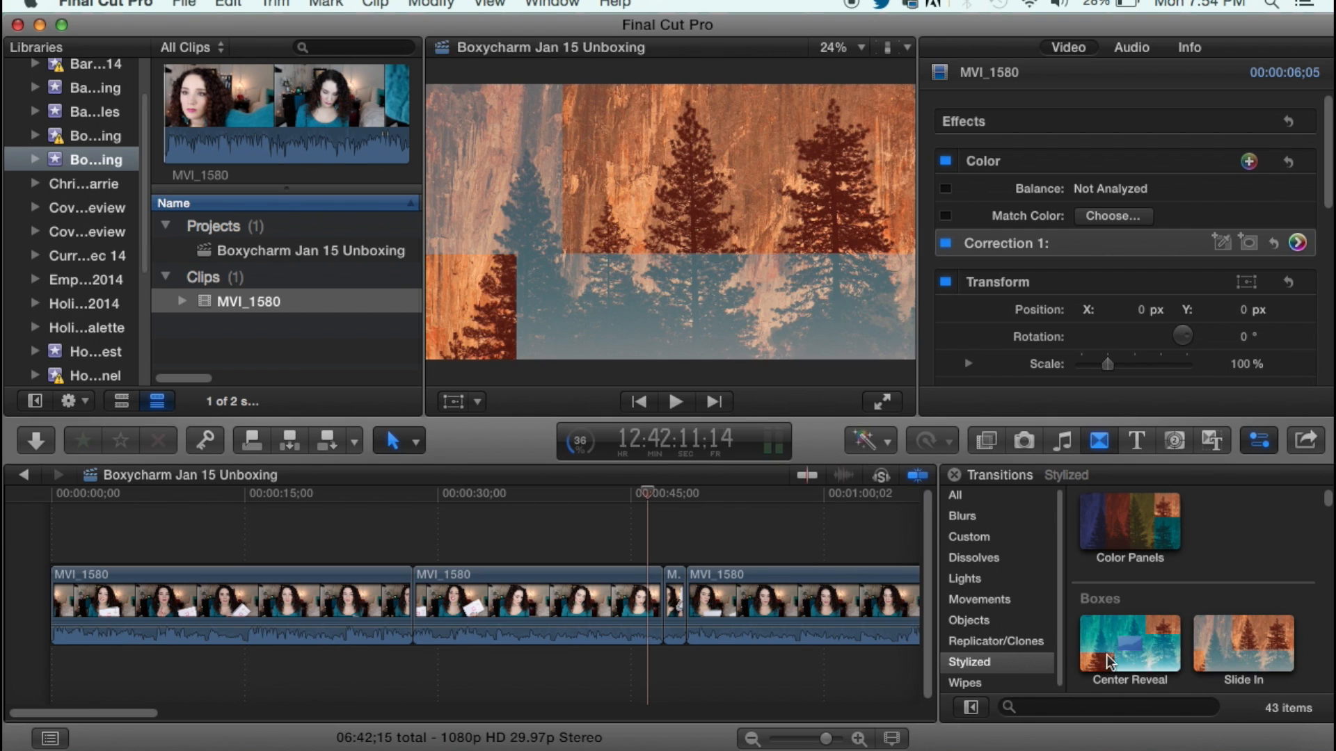
pyautogui.click(999, 521)
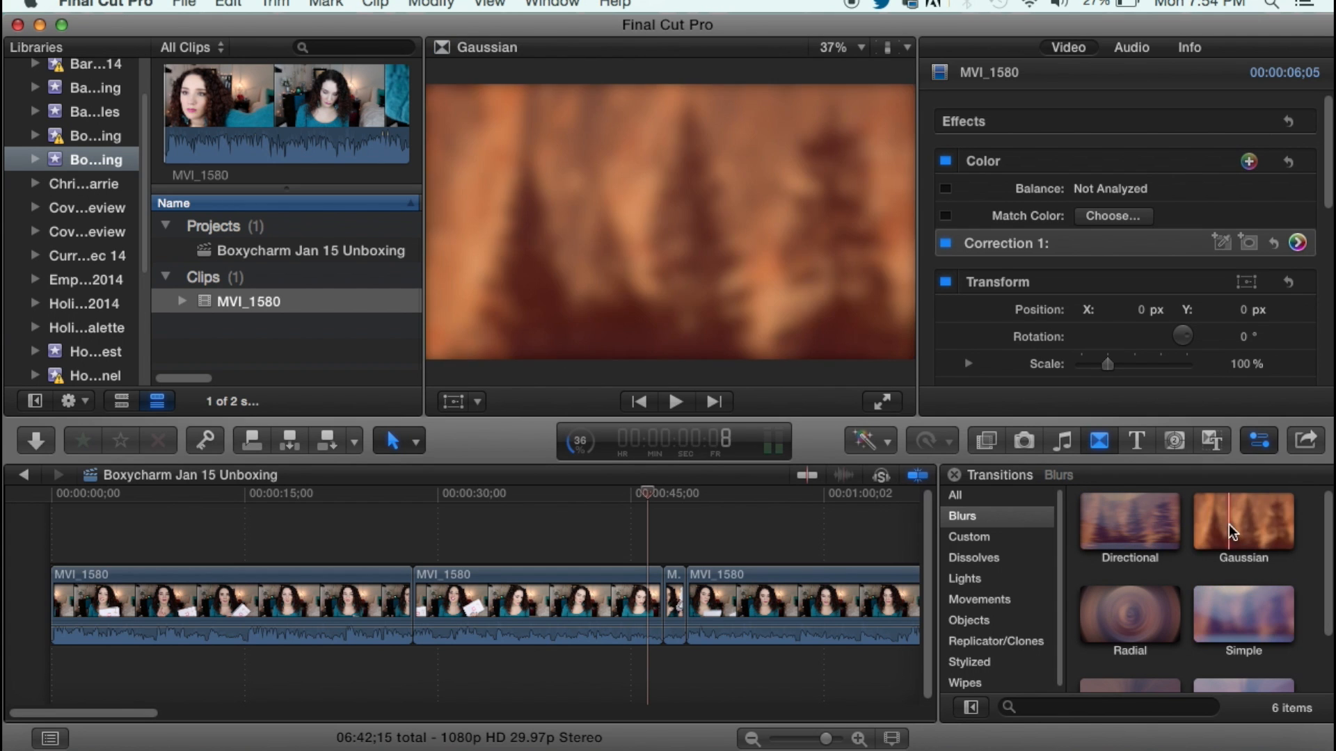
pyautogui.moveTo(1122, 521); pyautogui.dragTo(664, 604)
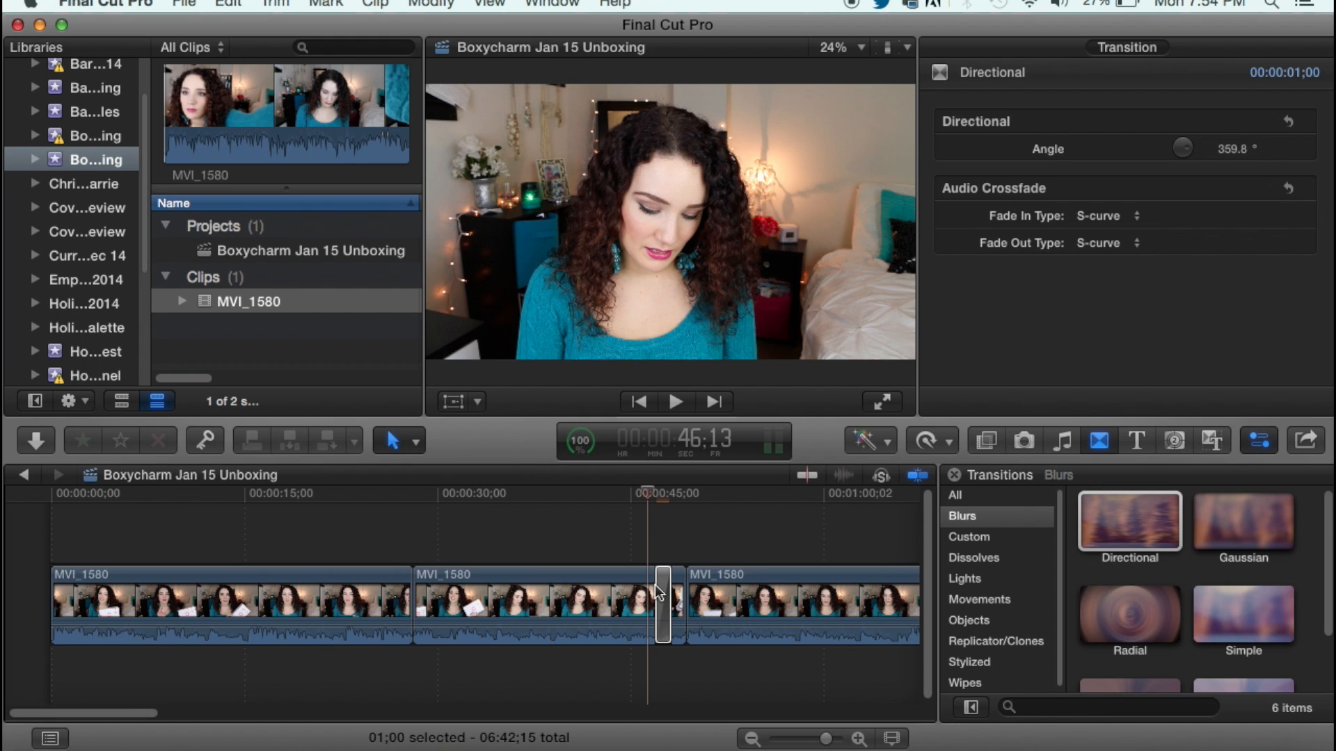
pyautogui.moveTo(658, 587); pyautogui.dragTo(661, 587)
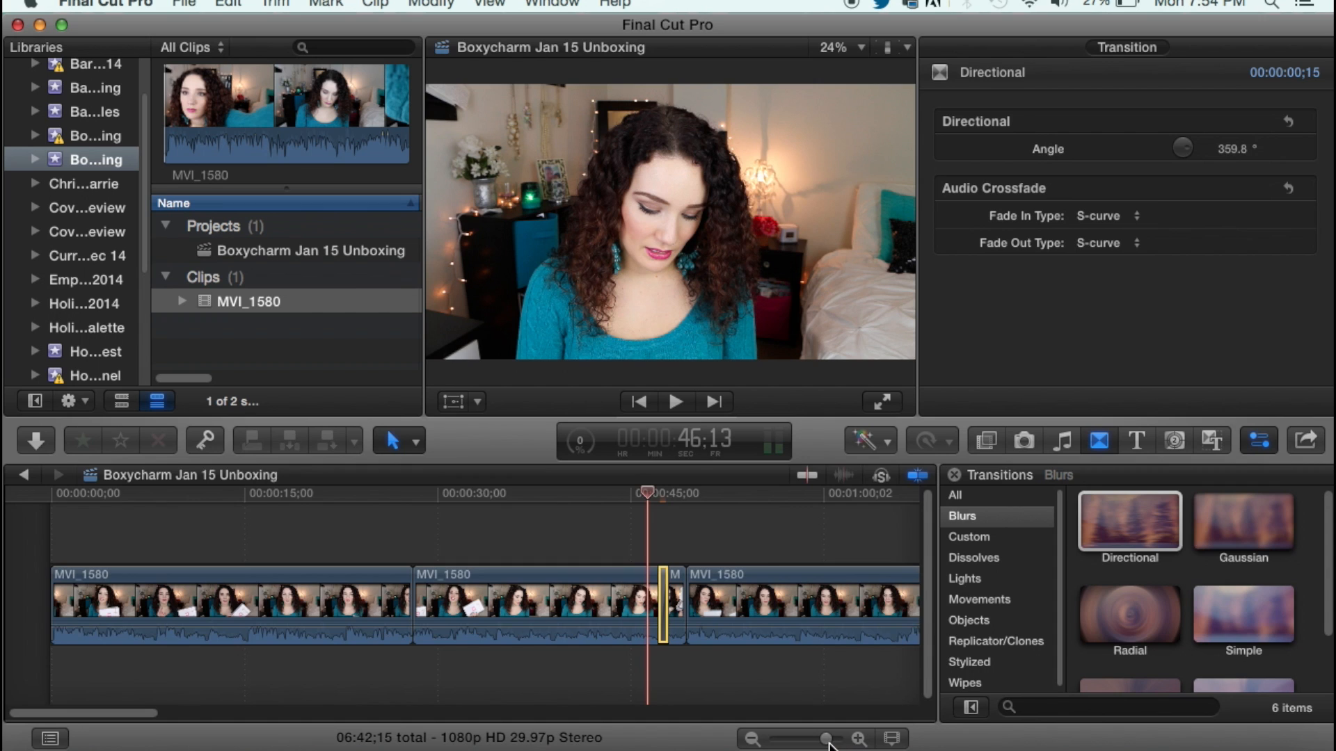
pyautogui.moveTo(828, 743); pyautogui.dragTo(826, 743)
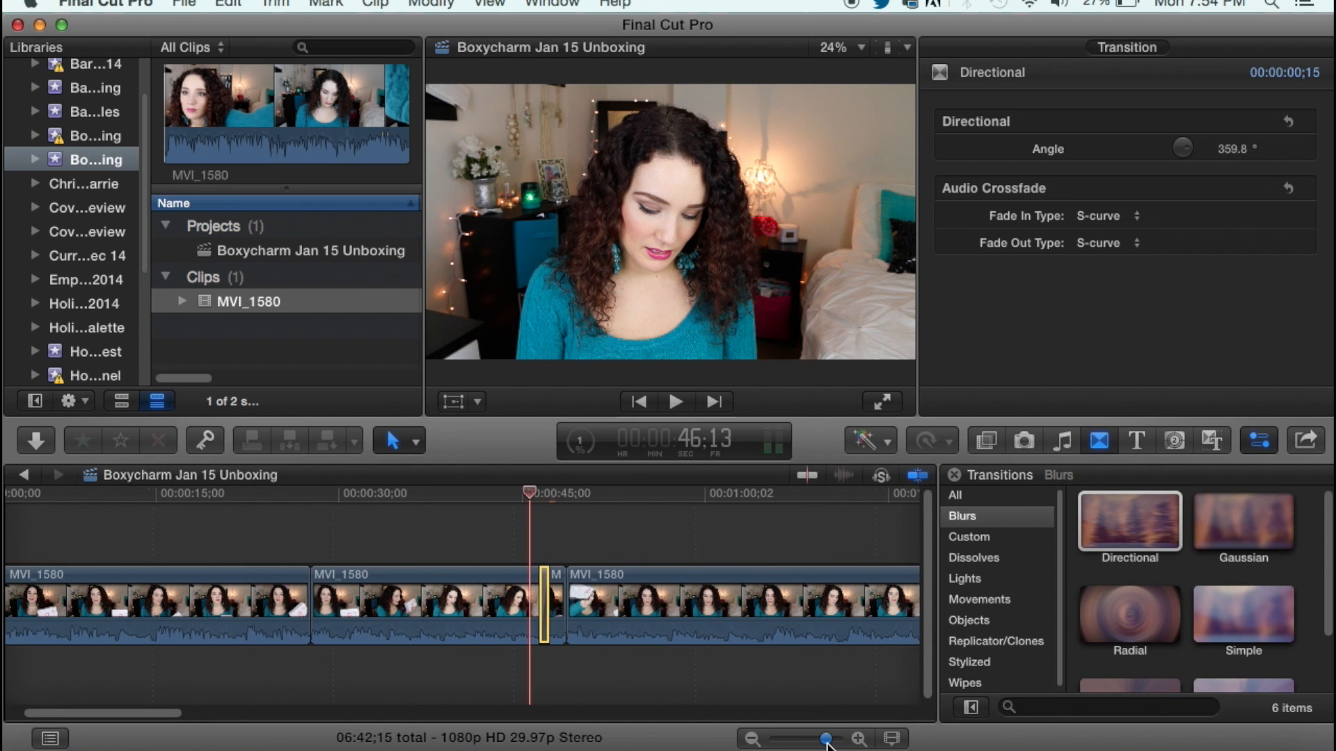
pyautogui.moveTo(827, 743); pyautogui.dragTo(825, 743)
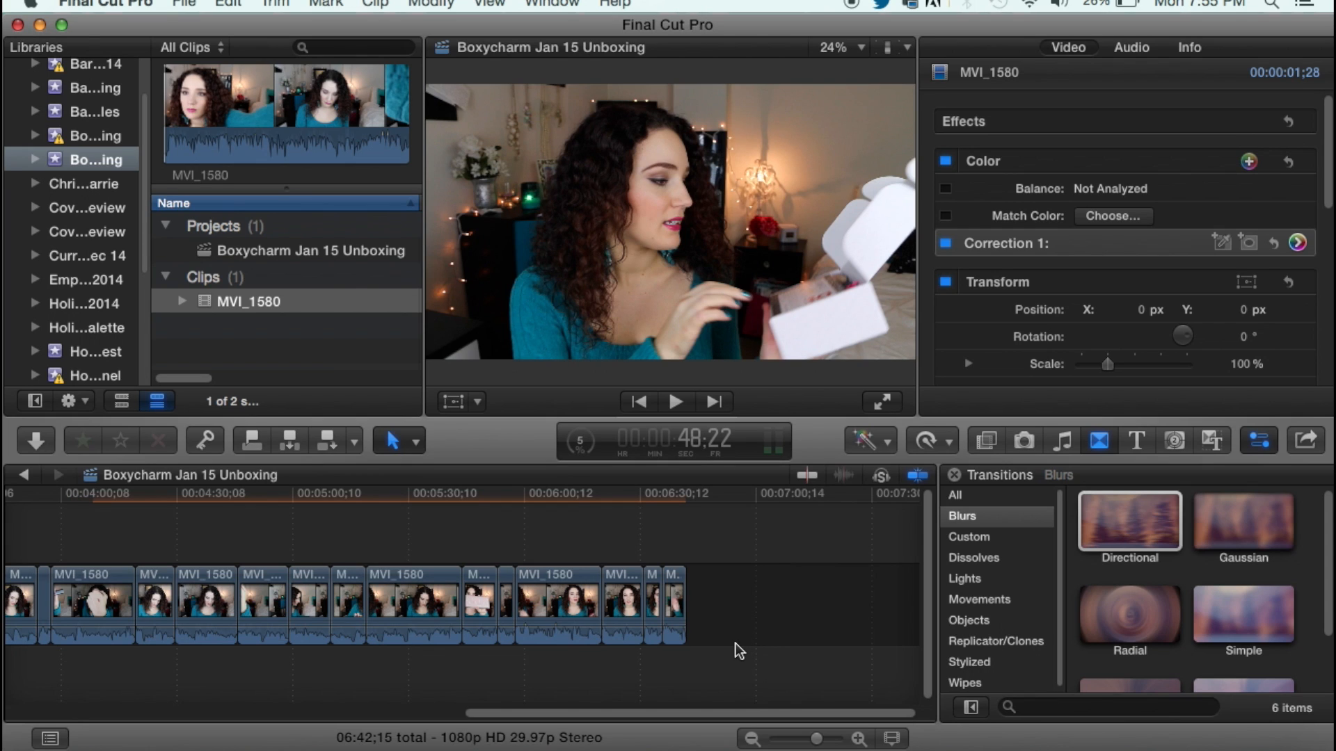
pyautogui.moveTo(633, 715); pyautogui.dragTo(111, 723)
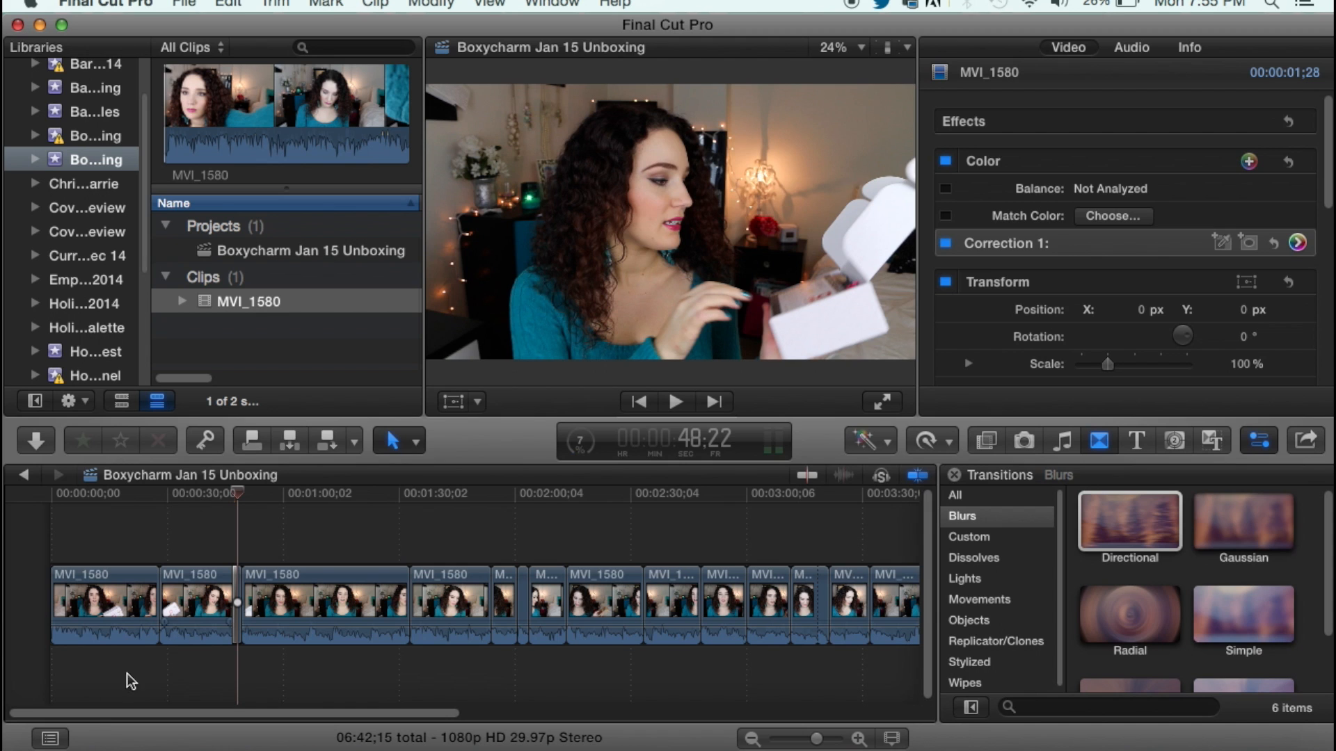
# Switch to Finder and look through the available songs in the Music folder
pyautogui.click(78, 746)
pyautogui.moveTo(707, 589); pyautogui.dragTo(554, 597)
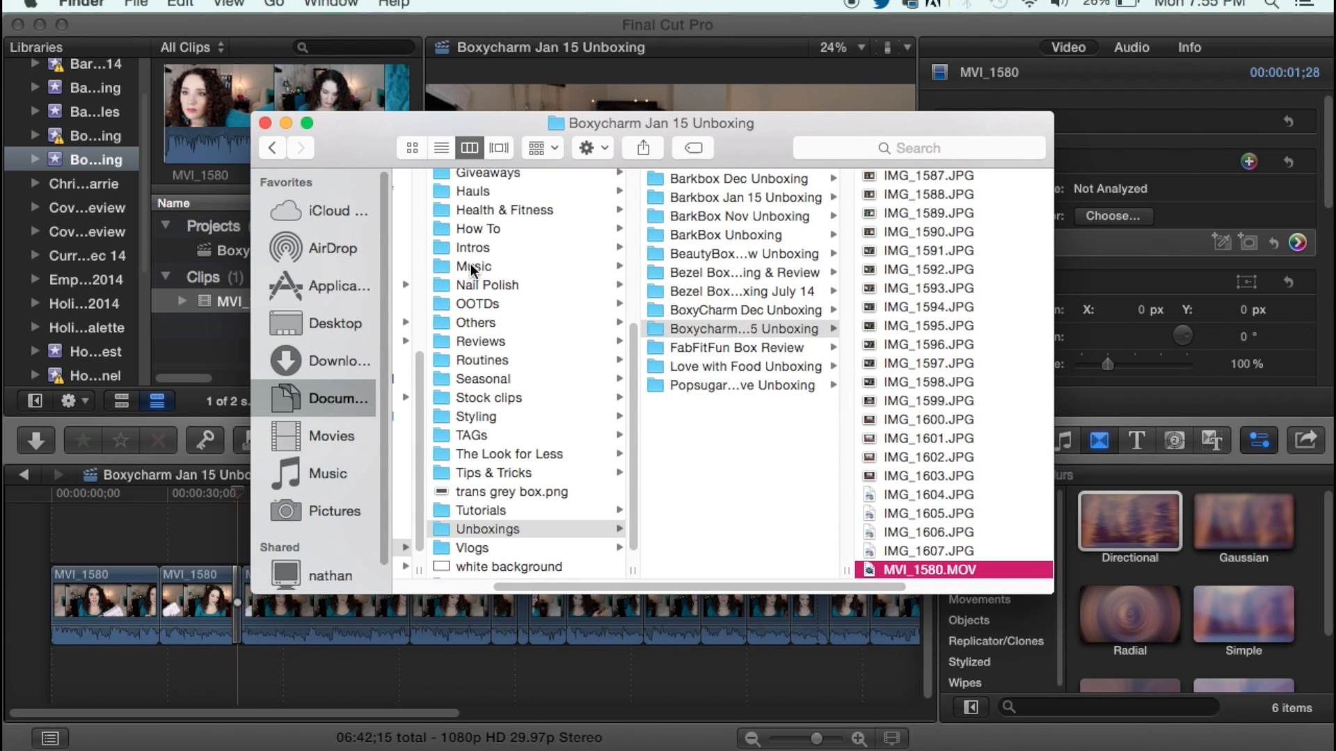
pyautogui.click(530, 267)
pyautogui.moveTo(846, 205); pyautogui.dragTo(856, 536)
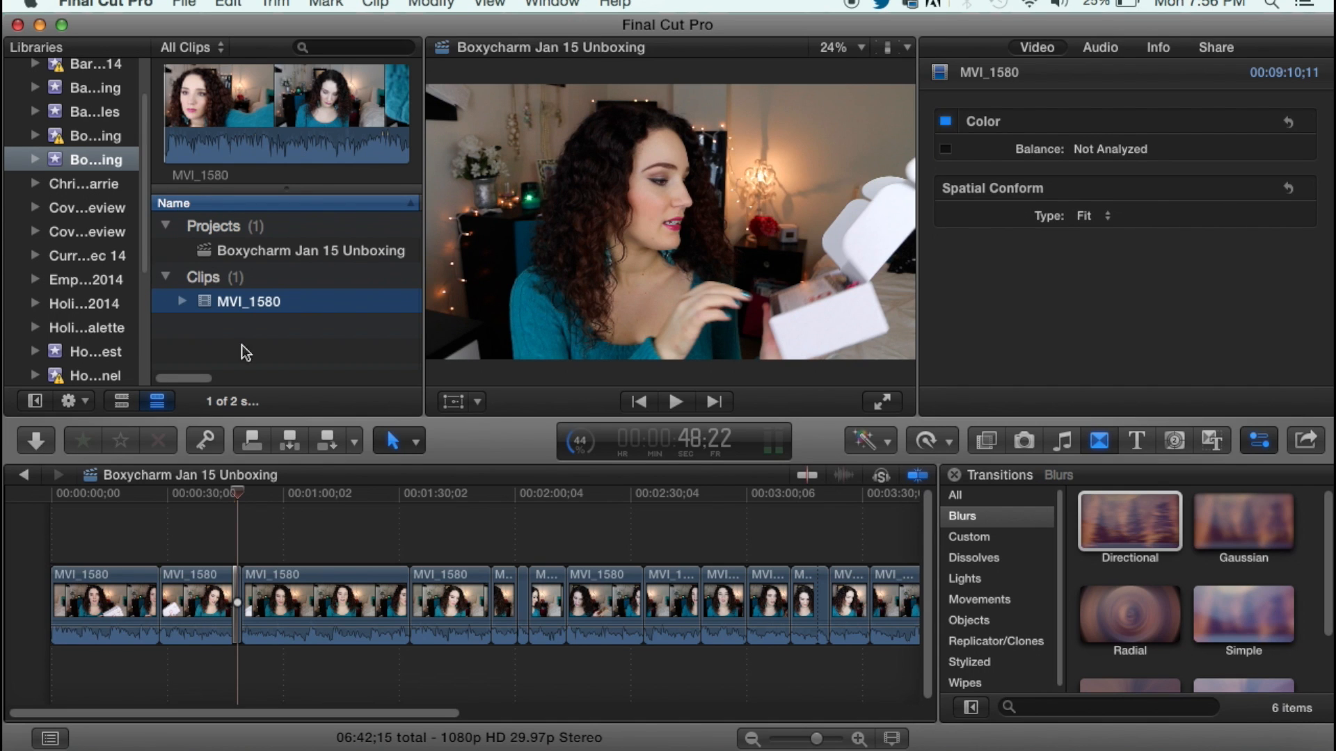
# Import YT Music Library - Someone_Your_Own_Size.mp3 from Macintosh HD into the Boxycharm Jan 15 Unboxing event, leaving files in place
pyautogui.click(41, 447)
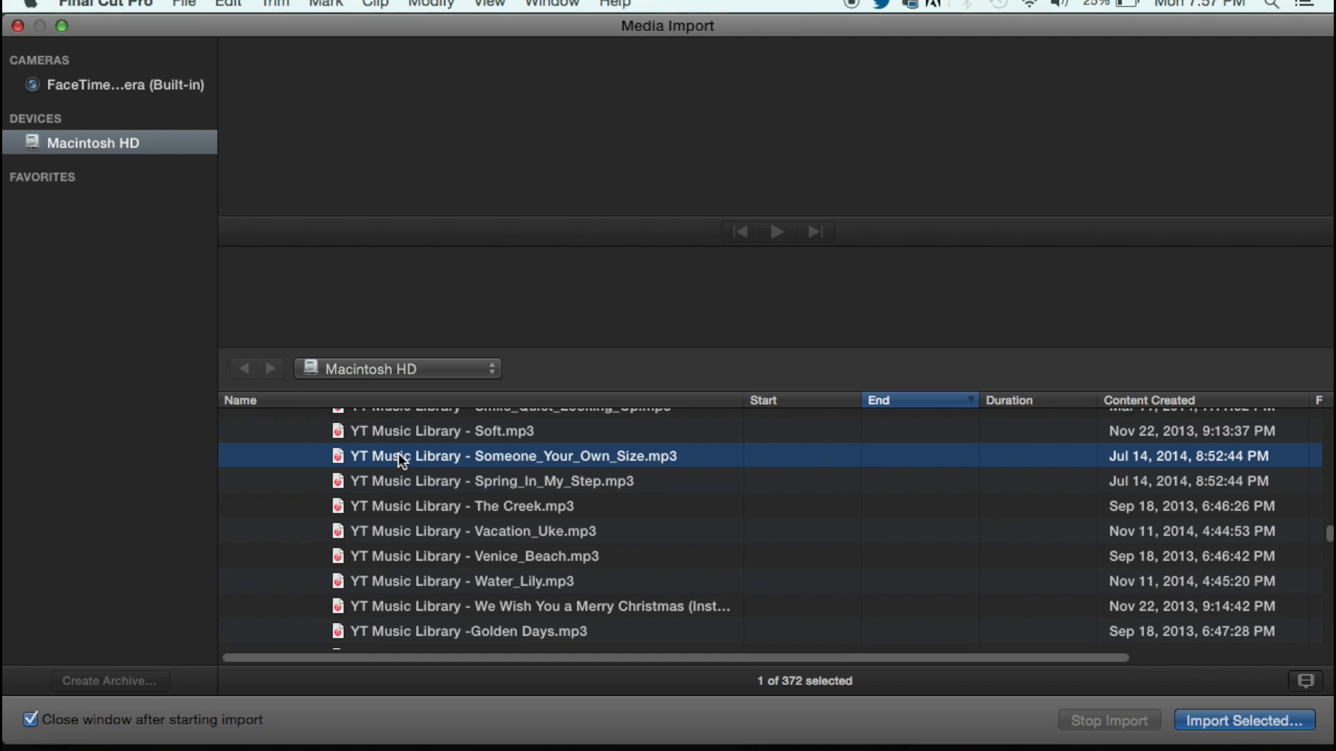
pyautogui.click(1277, 724)
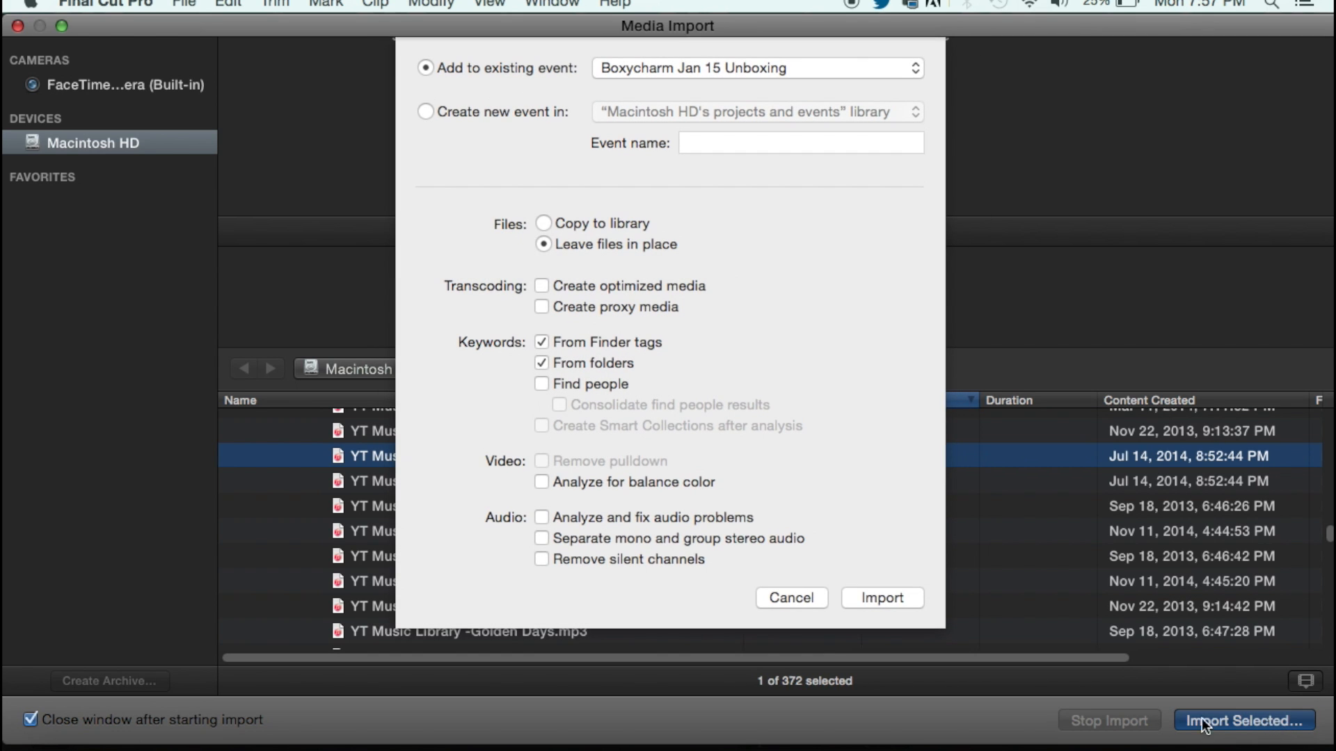
pyautogui.click(884, 600)
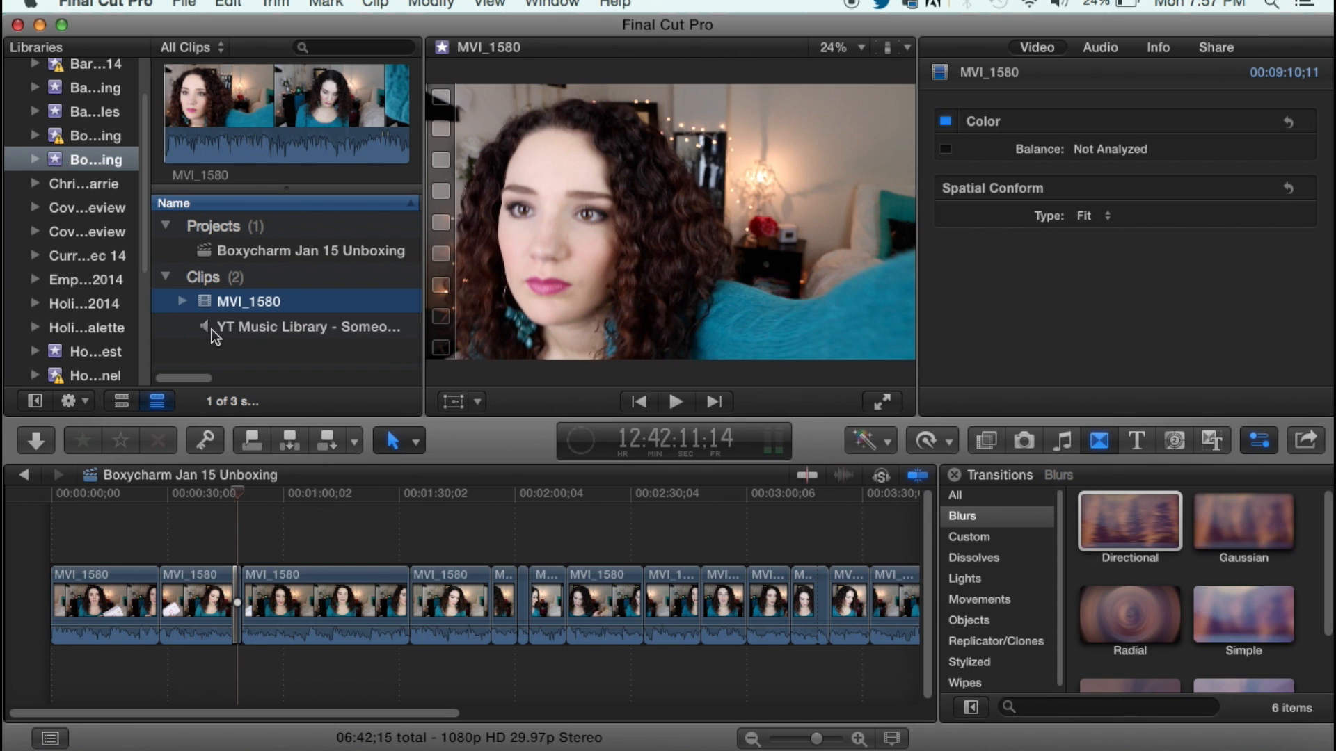
# Attach YT Music Library - Someone_Your_Own_Size below the start of the timeline and trim its end to a duration of 00:01:29:28
pyautogui.click(214, 324)
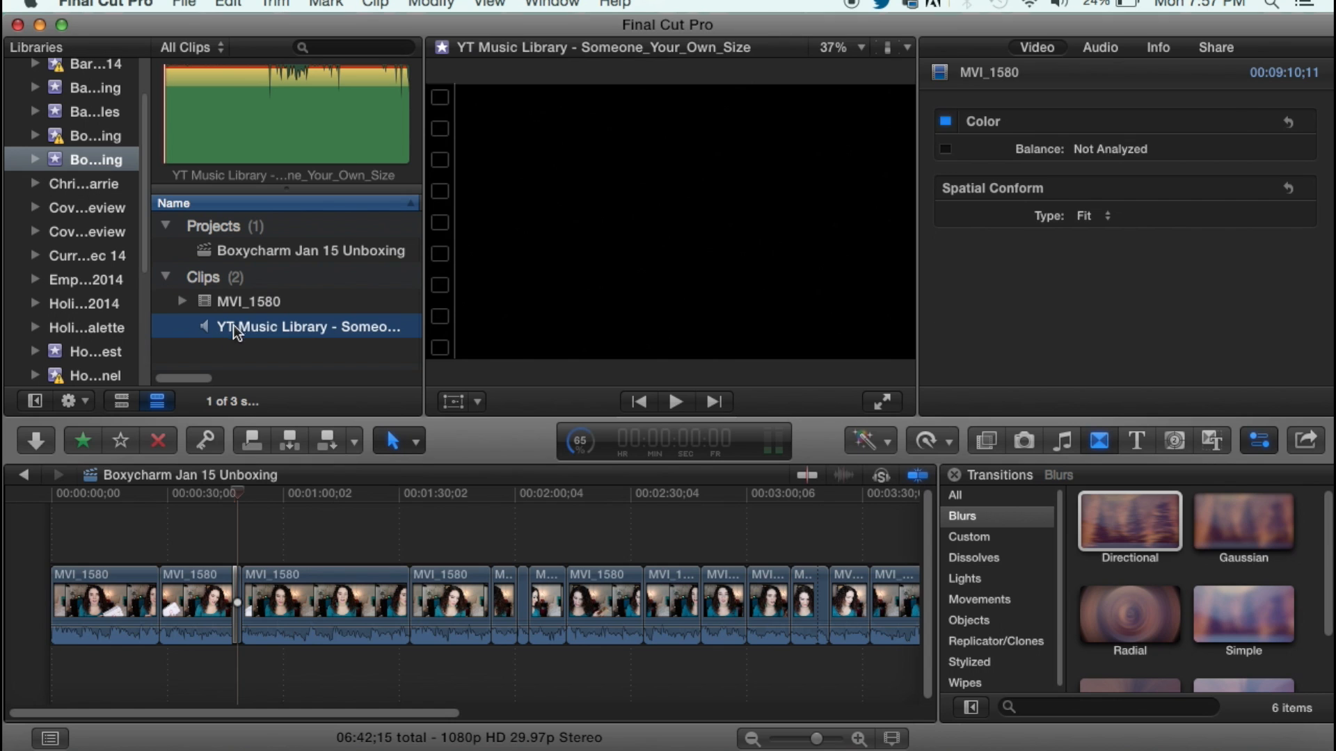
pyautogui.moveTo(232, 335); pyautogui.dragTo(46, 681)
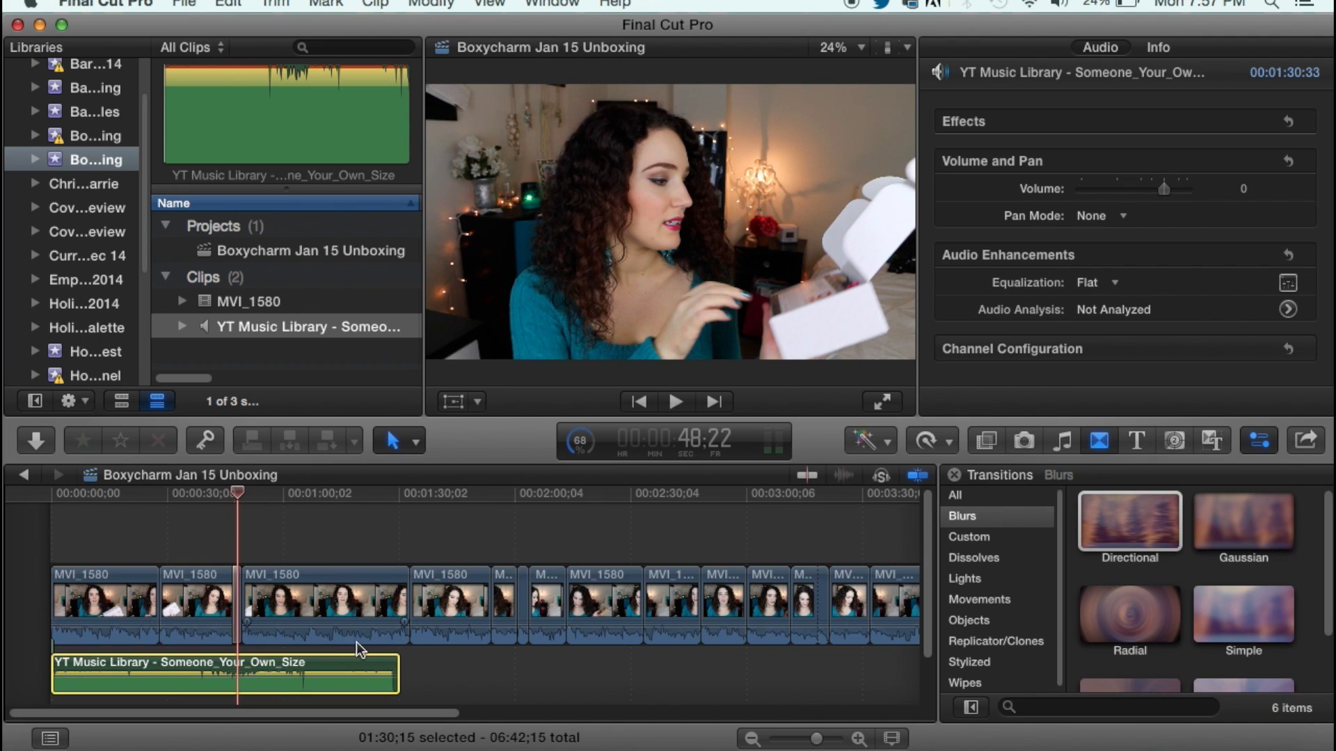
pyautogui.moveTo(398, 662); pyautogui.dragTo(393, 663)
# Return the playhead to the start of the timeline and lower the music clip's volume to about -28 dB
pyautogui.moveTo(233, 496); pyautogui.dragTo(34, 515)
pyautogui.scroll(-3, 550, 664)
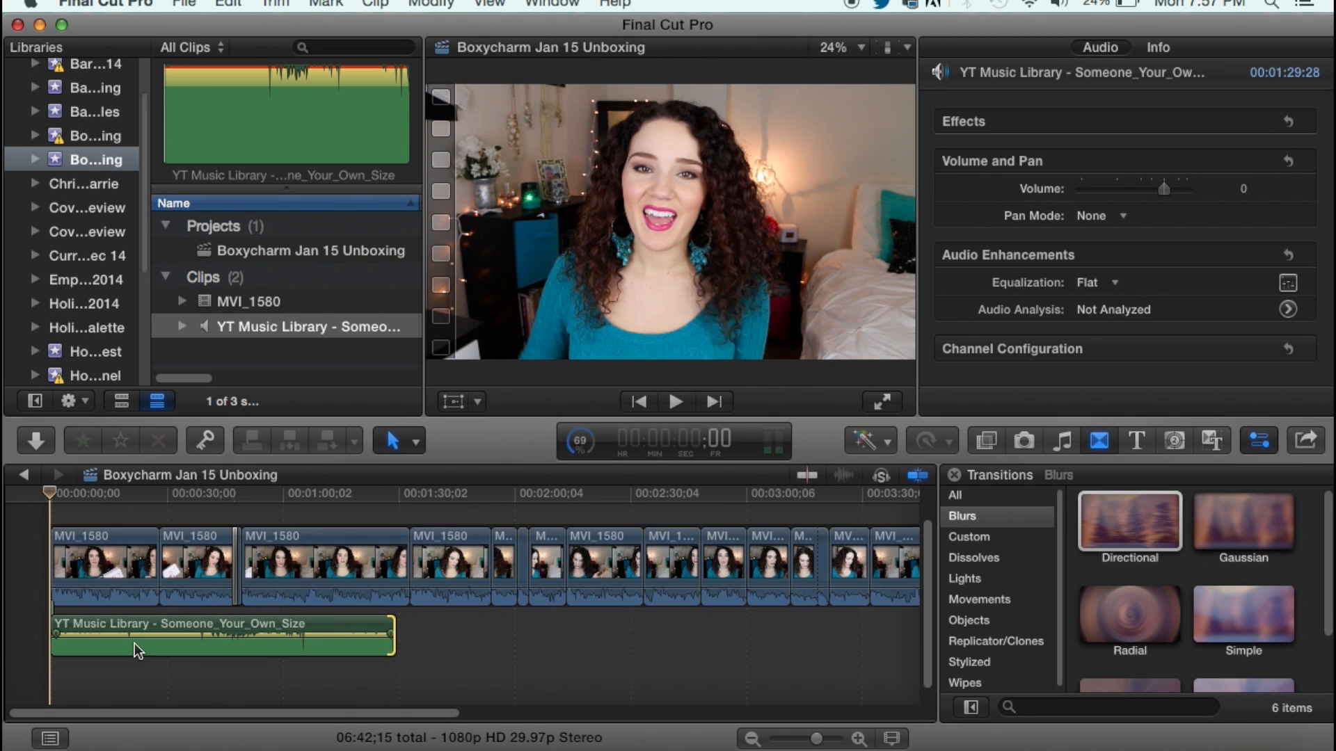
pyautogui.moveTo(119, 635); pyautogui.dragTo(120, 645)
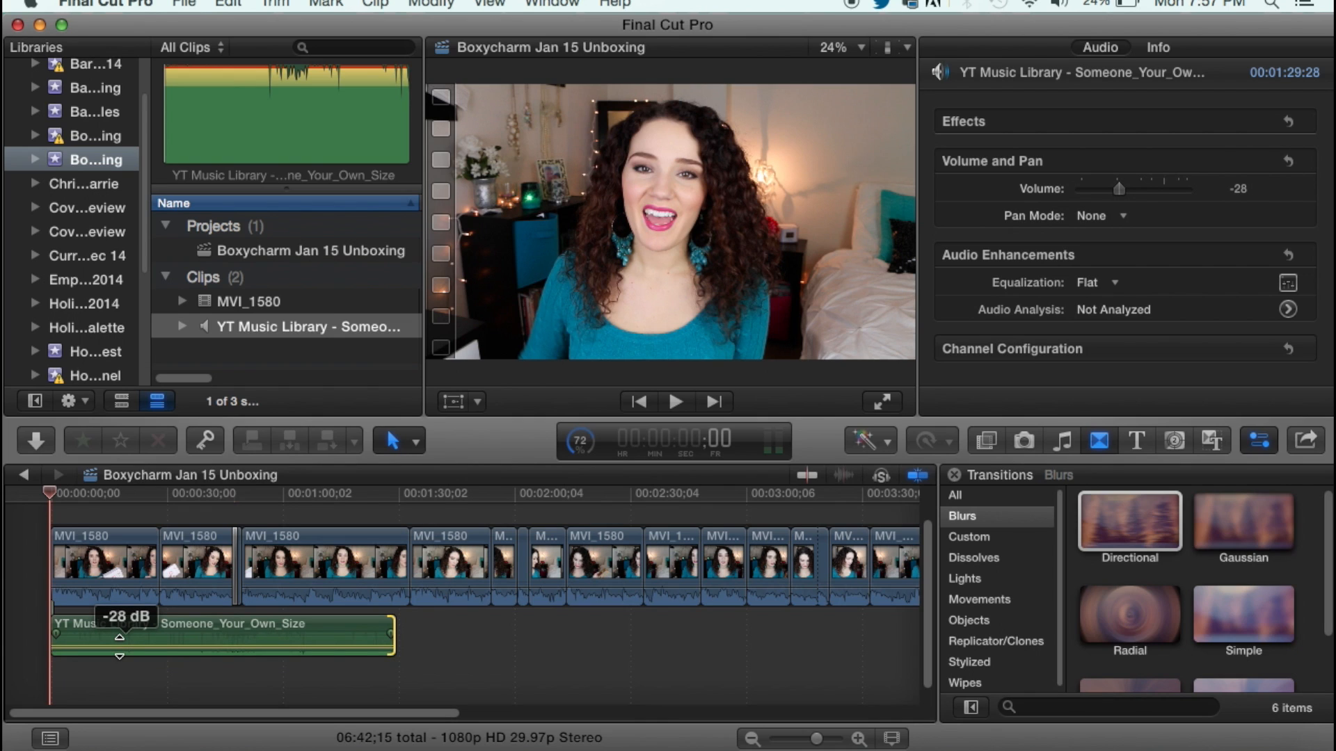
pyautogui.moveTo(120, 646); pyautogui.dragTo(119, 648)
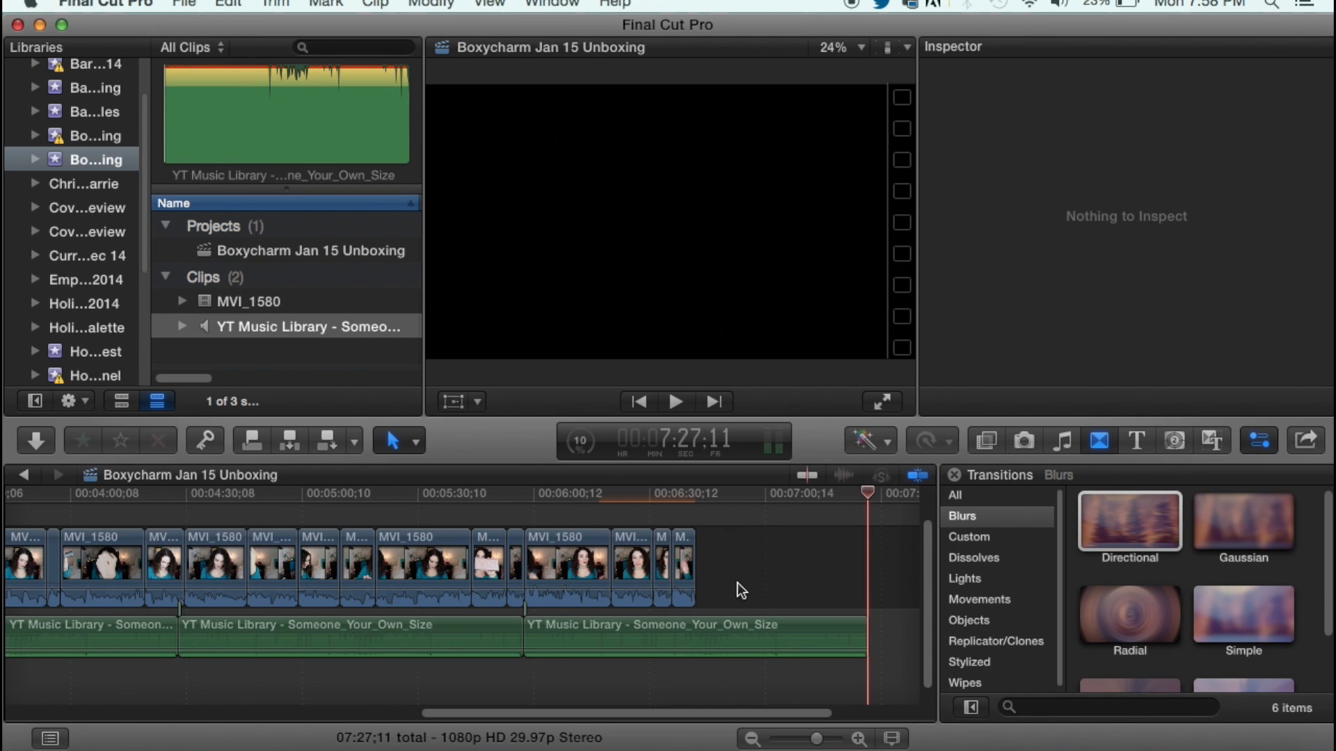
# Append the outro2 image from the library's stored graphics event after the last MVI_1580 clip
pyautogui.click(114, 112)
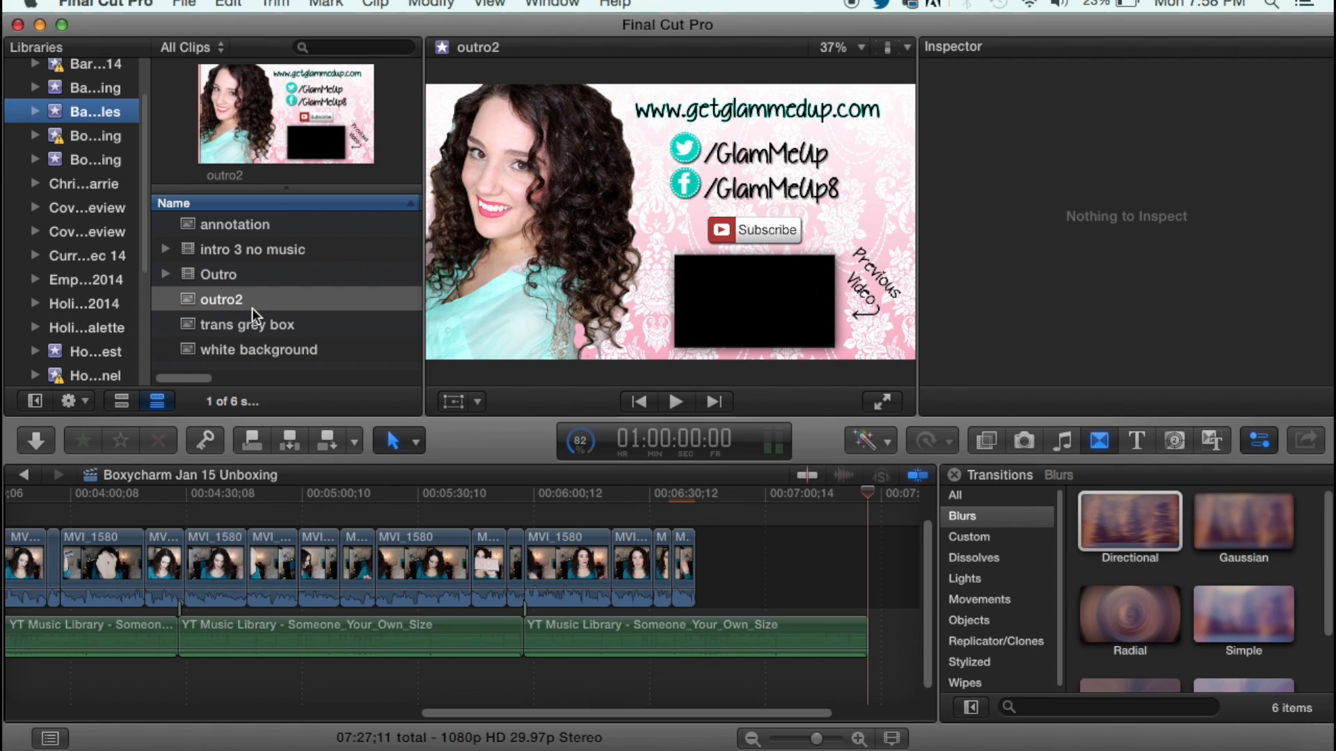
pyautogui.moveTo(224, 298); pyautogui.dragTo(715, 560)
pyautogui.click(715, 496)
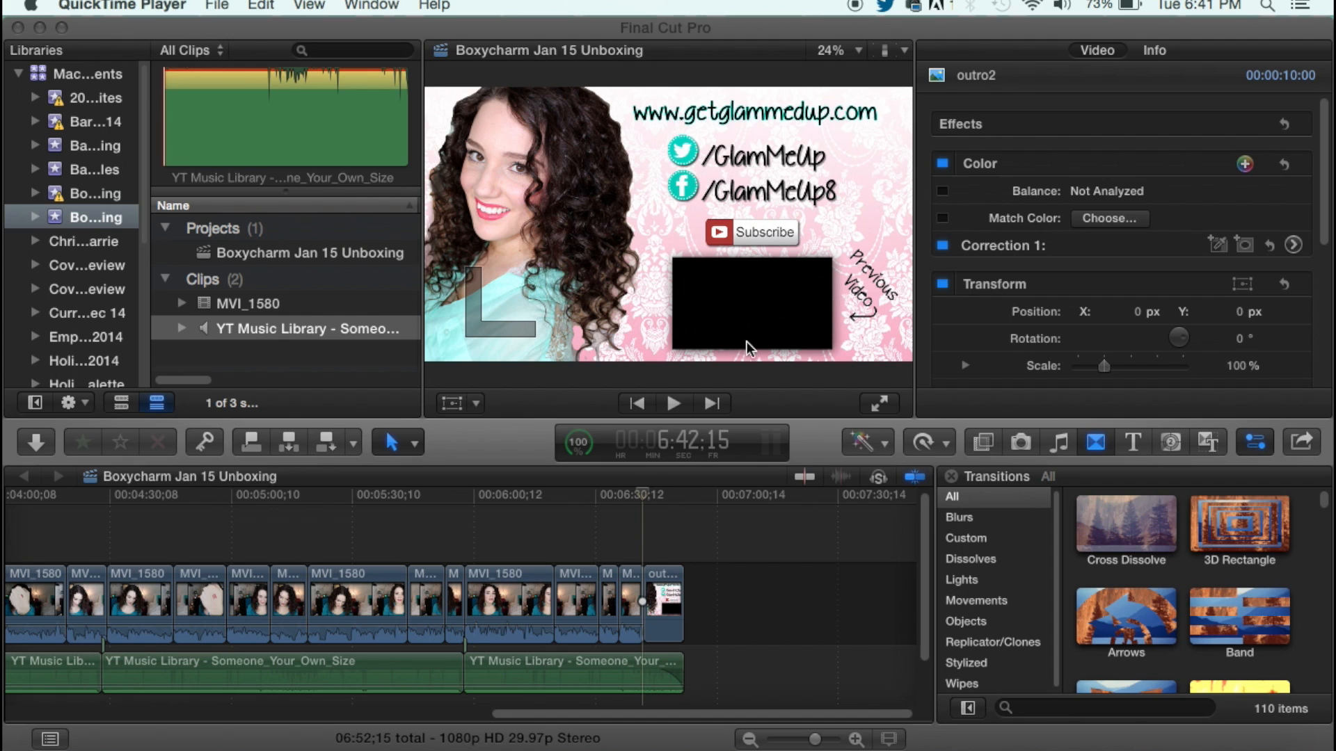
# Import the How to Get Sponsorships & Remain Honest video from Macintosh HD into the Boxycharm unboxing event
pyautogui.scroll(1, 764, 599)
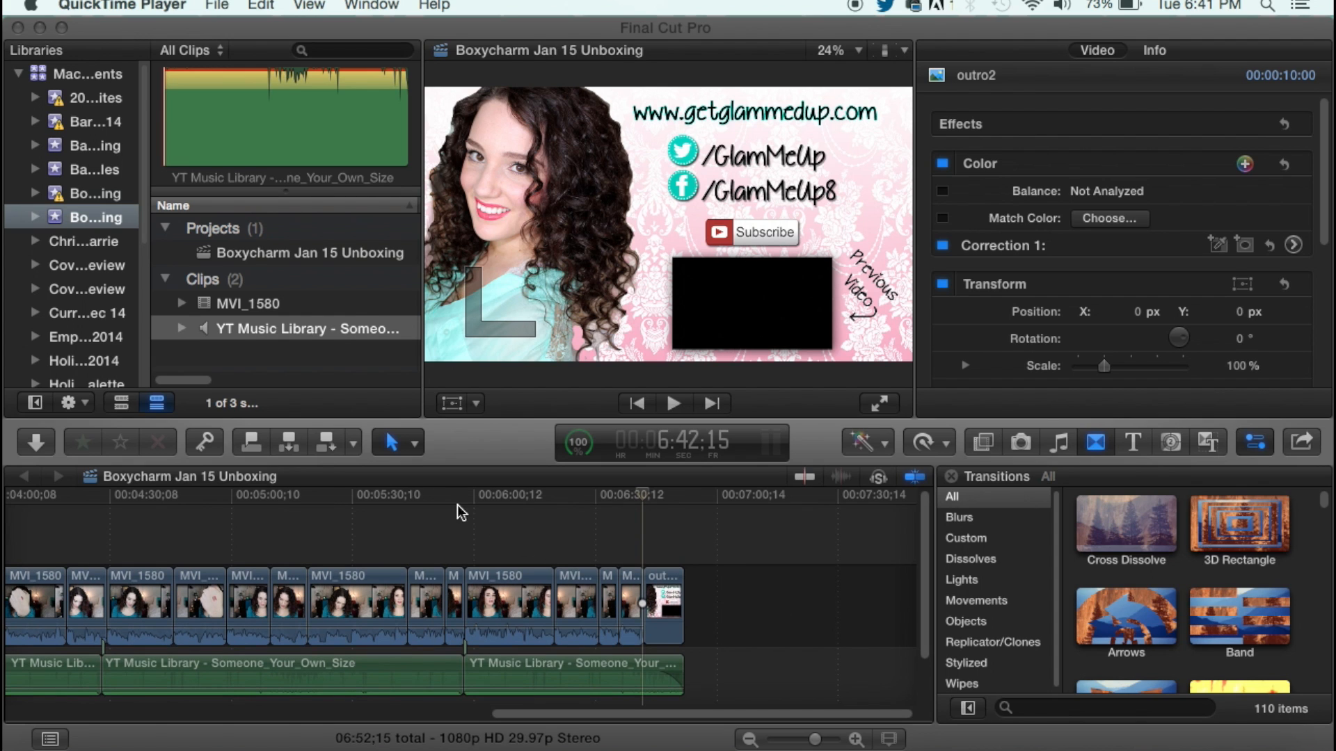
pyautogui.click(35, 442)
pyautogui.scroll(-3, 329, 575)
pyautogui.scroll(-15, 328, 575)
pyautogui.scroll(-20, 327, 592)
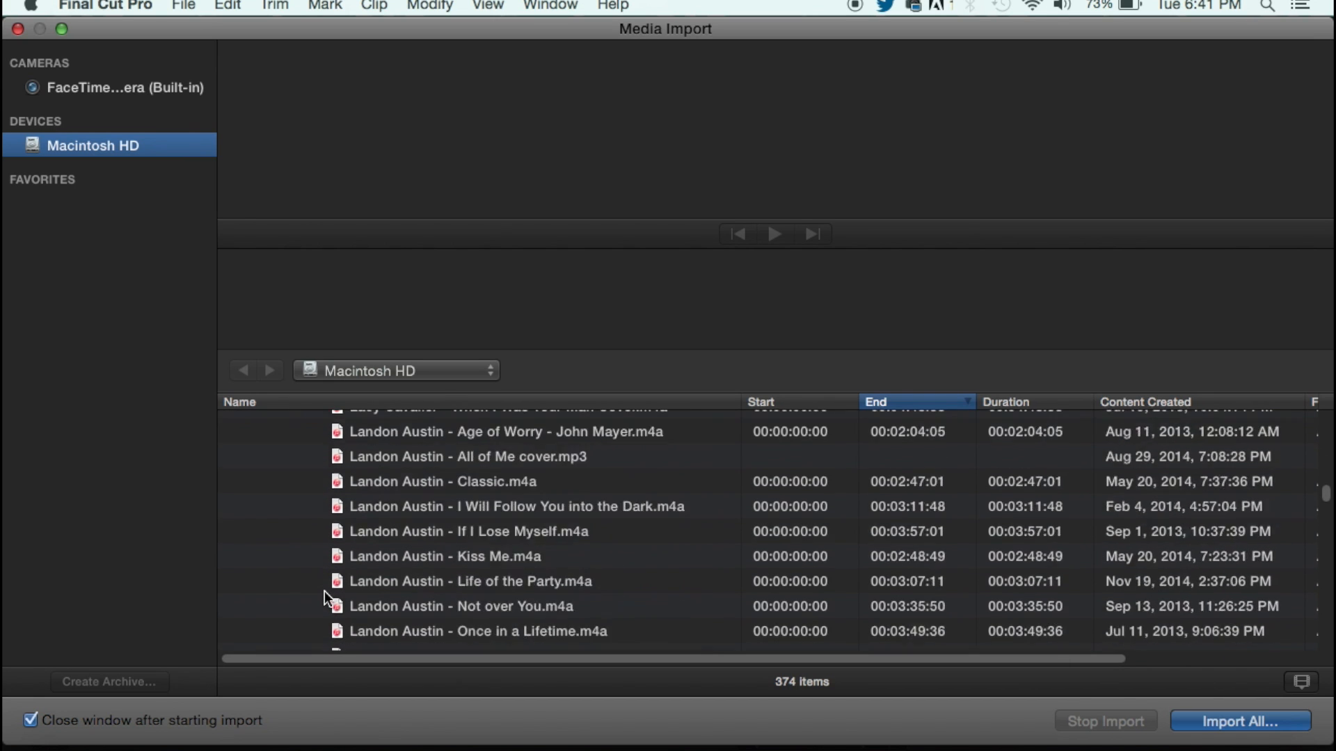
pyautogui.scroll(-10, 325, 591)
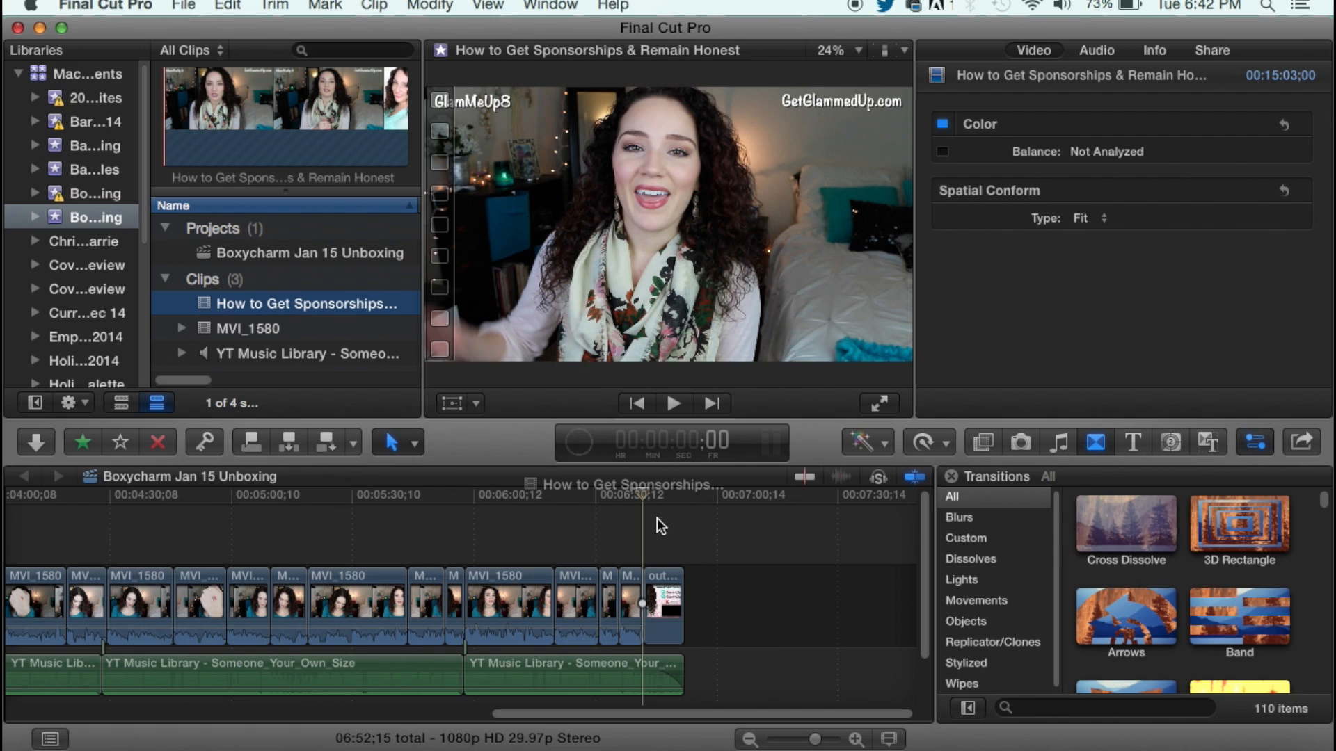
# Connect the How to Get Sponsorships & Remain Honest clip above outro2 at 6:42;15 and trim it to 10 seconds
pyautogui.moveTo(657, 519); pyautogui.dragTo(647, 519)
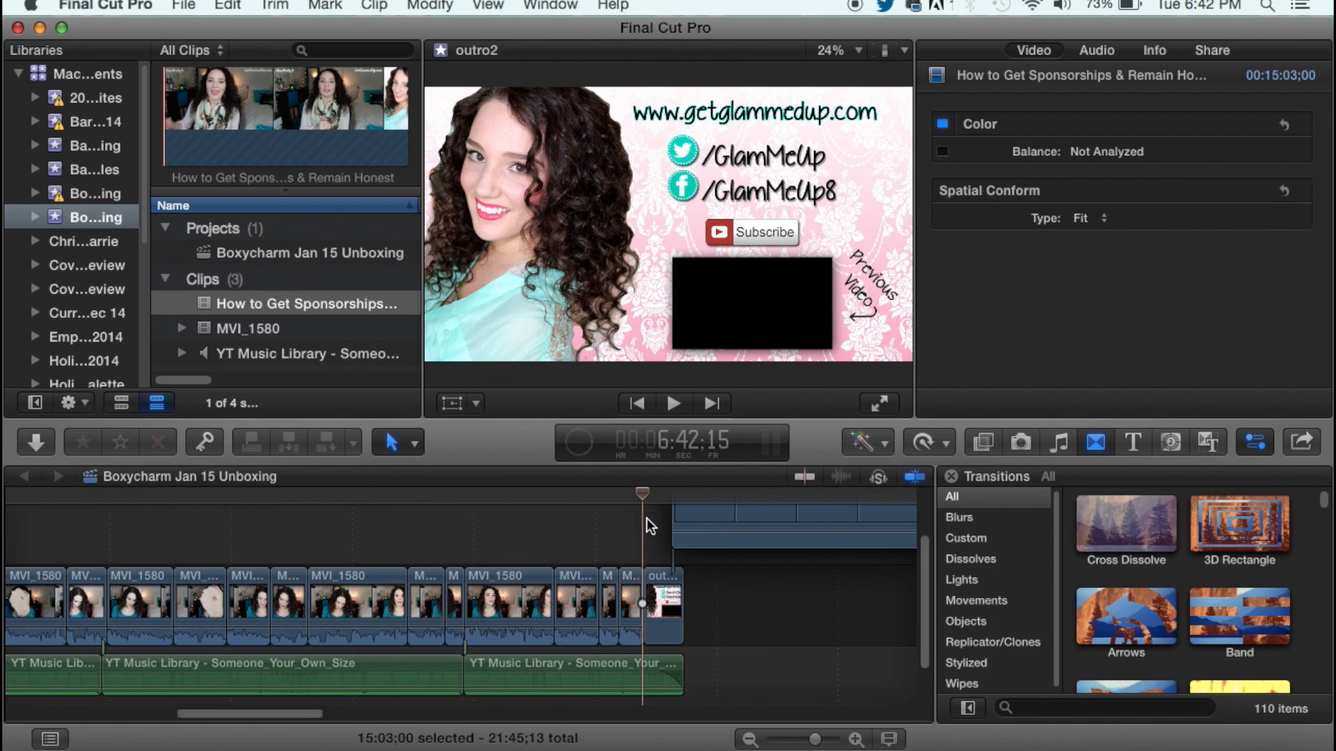
pyautogui.moveTo(317, 716); pyautogui.dragTo(365, 715)
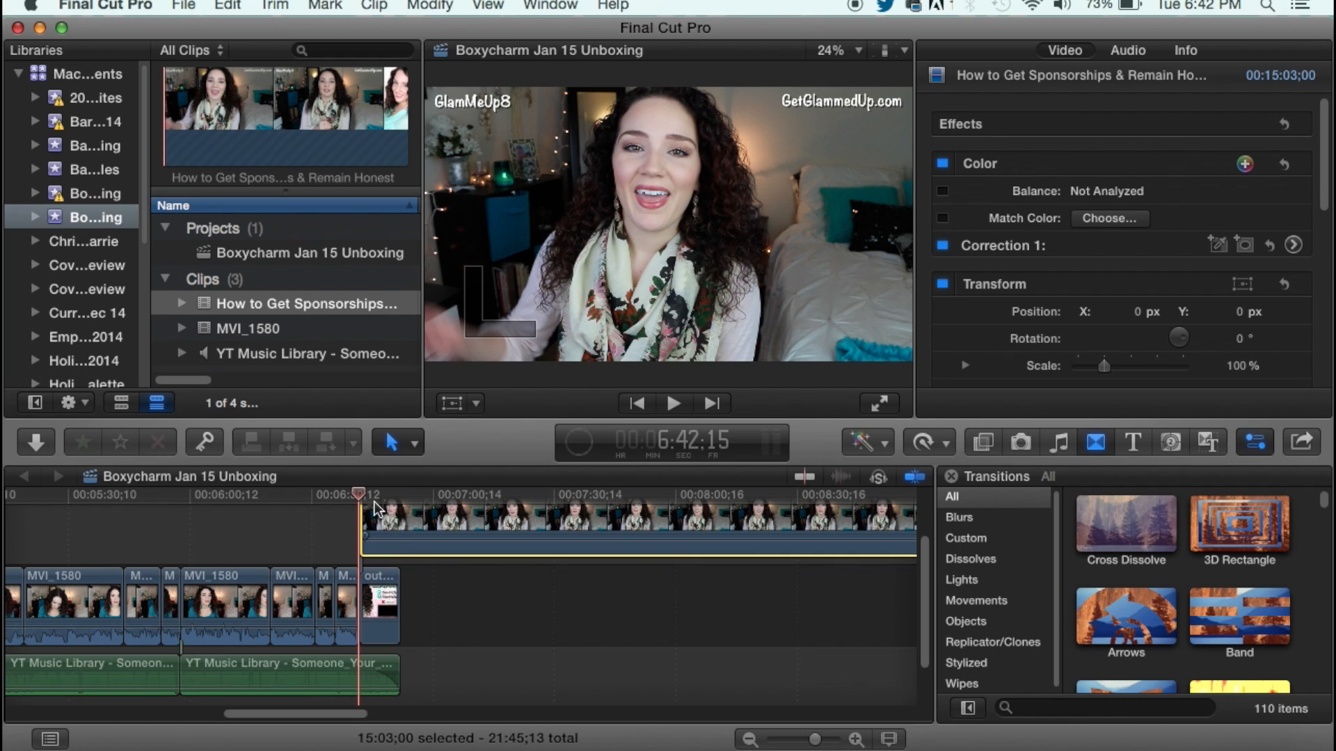
pyautogui.moveTo(369, 496); pyautogui.dragTo(379, 502)
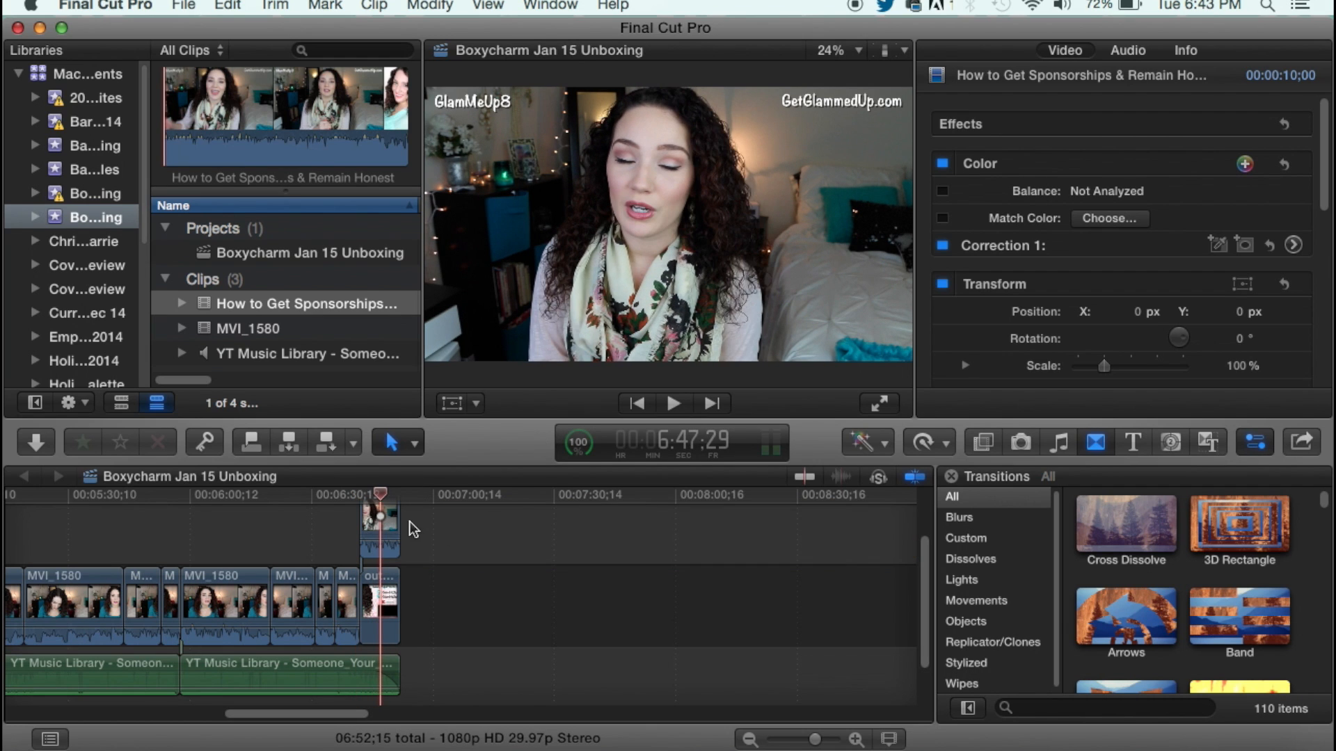
# Transform the sponsorship clip to 31.71% scale and position it at X 333.1, Y -312.2 to fill the outro's black Previous Video box
pyautogui.click(394, 533)
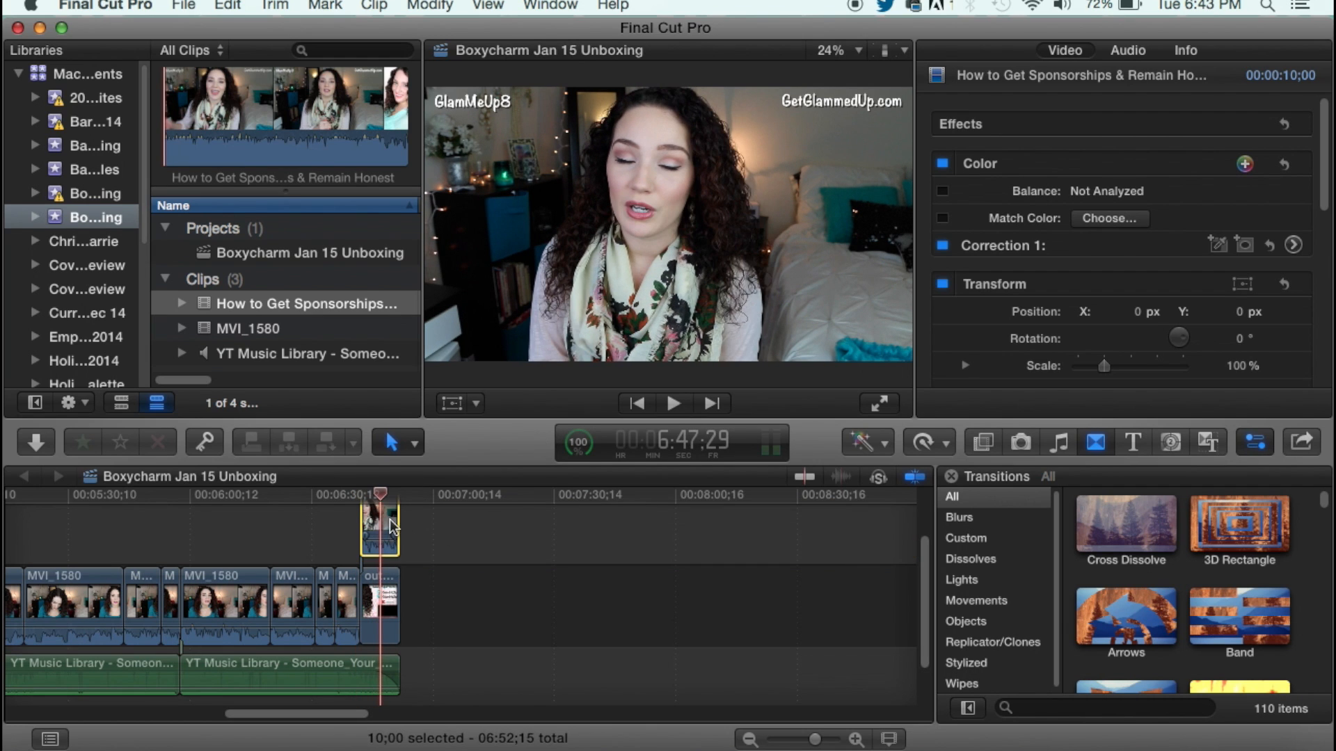
pyautogui.click(454, 404)
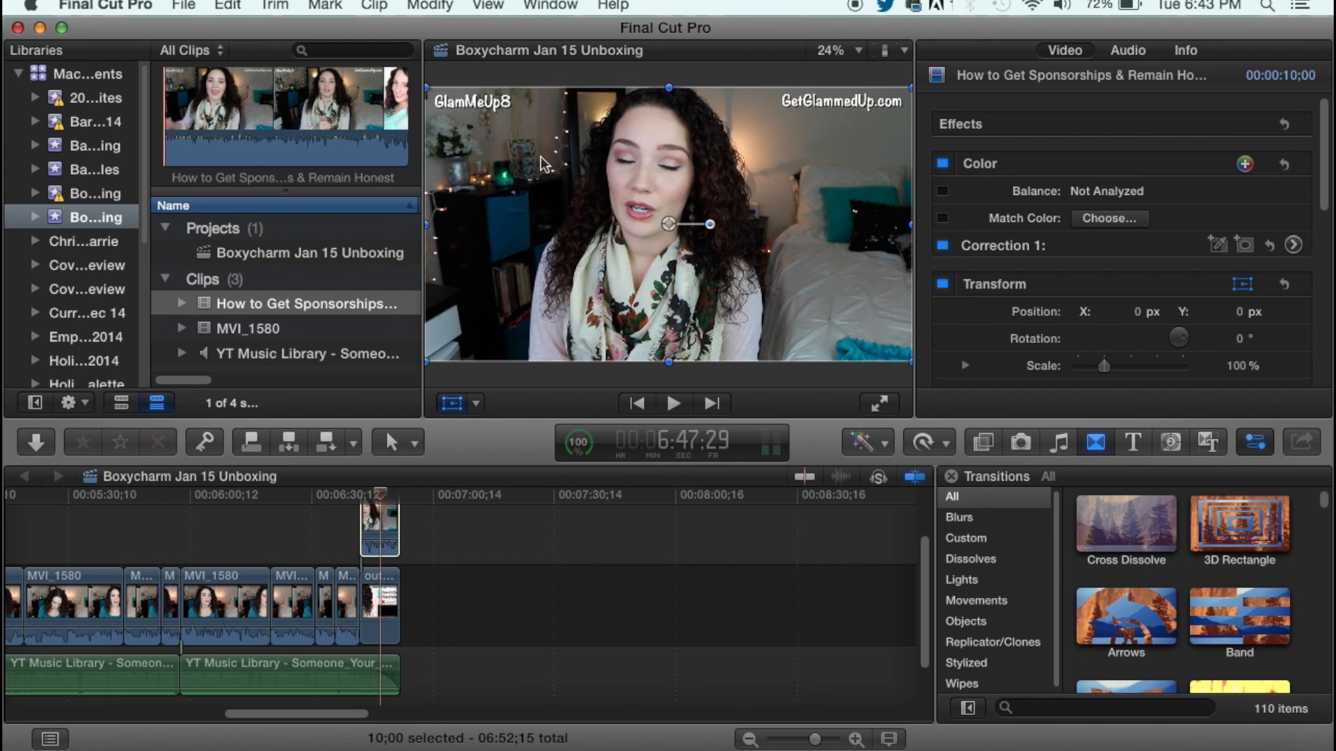
pyautogui.moveTo(422, 87); pyautogui.dragTo(610, 189)
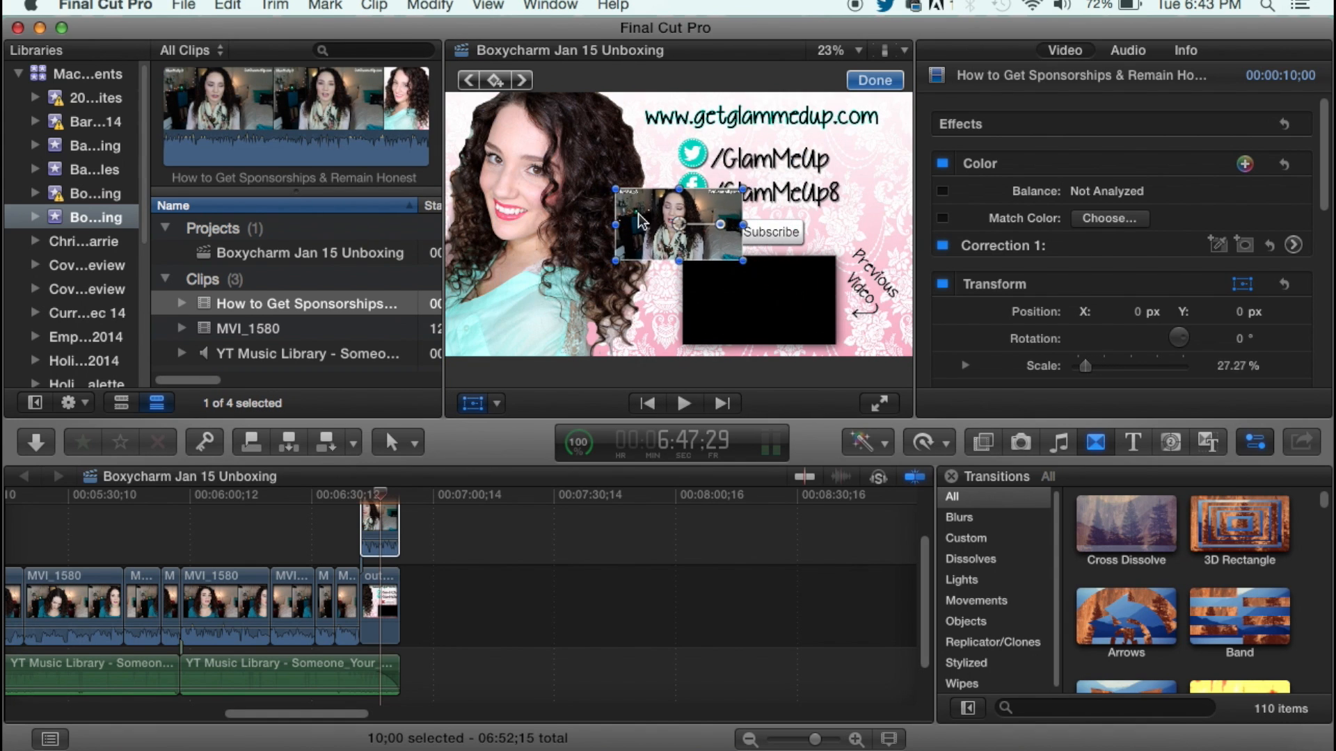
pyautogui.moveTo(678, 224); pyautogui.dragTo(762, 294)
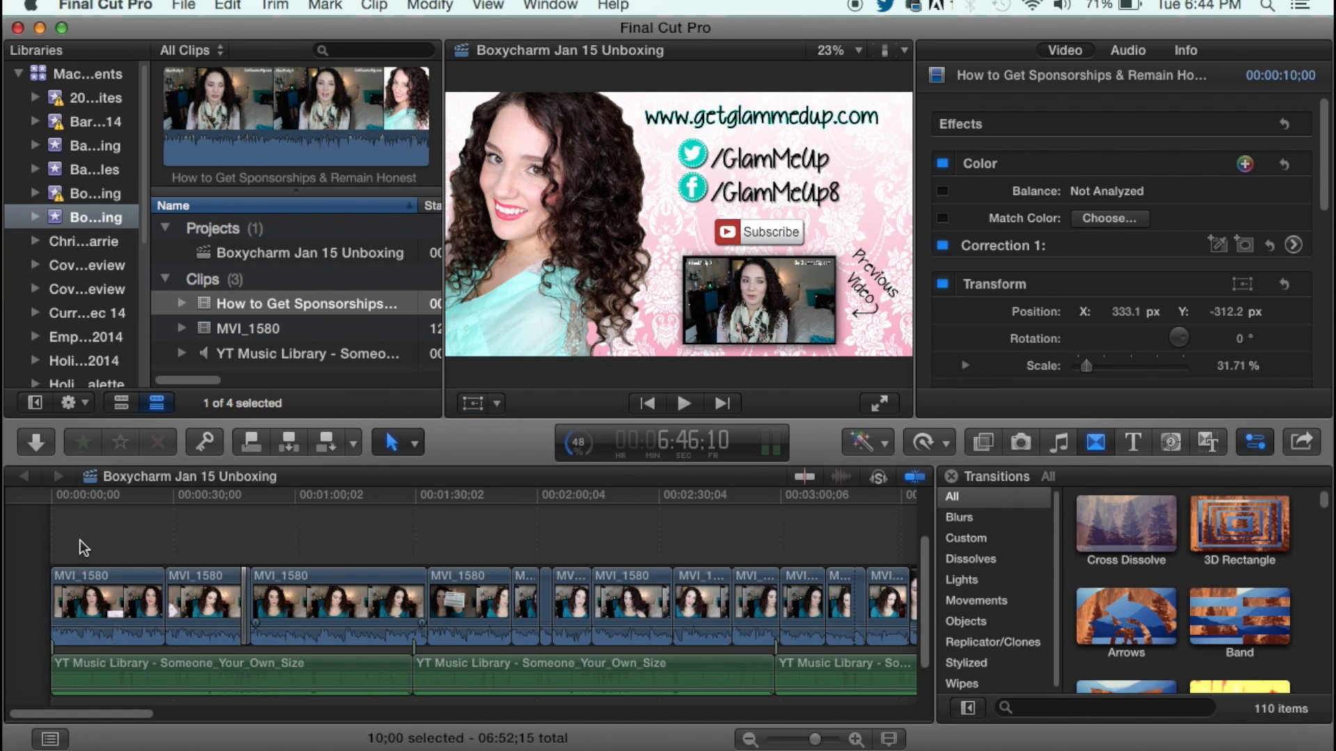
# Move the playhead to 17;06 and open the Barkbox Jan 15 Unboxing project
pyautogui.click(99, 501)
pyautogui.click(117, 503)
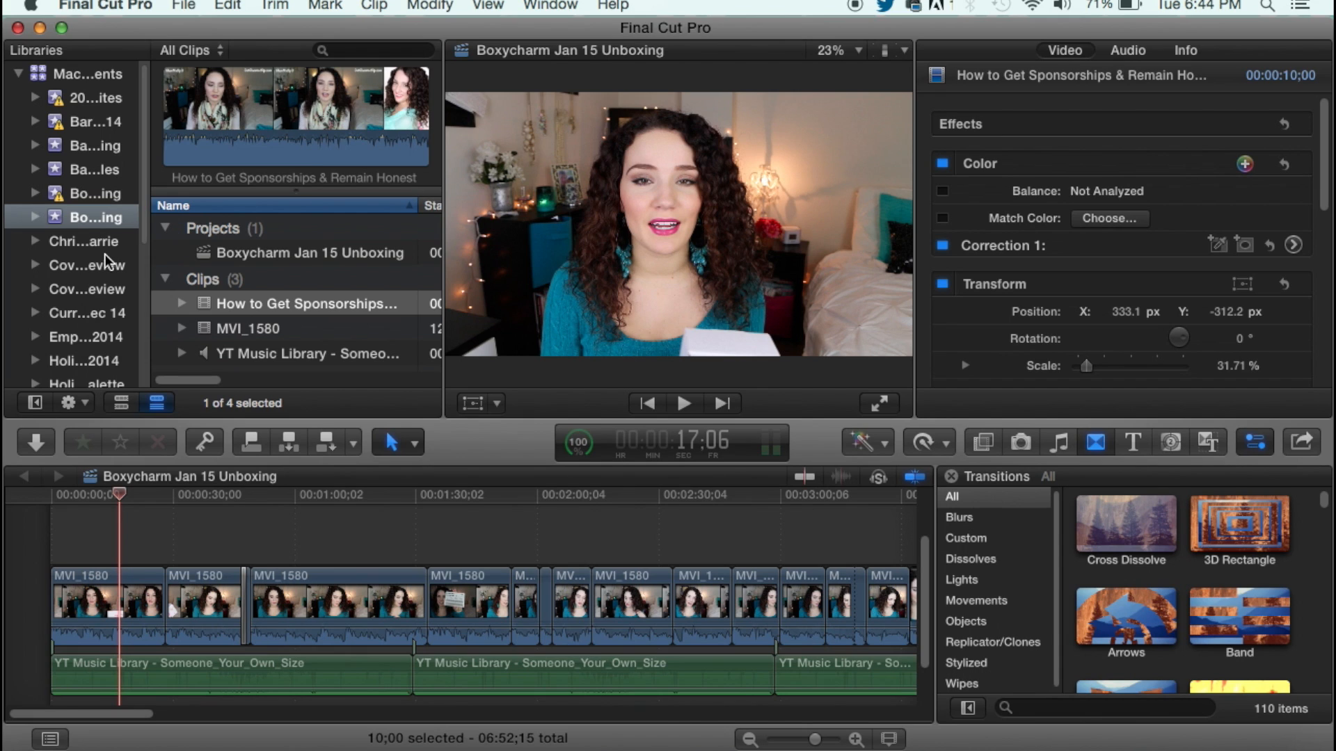
pyautogui.click(100, 172)
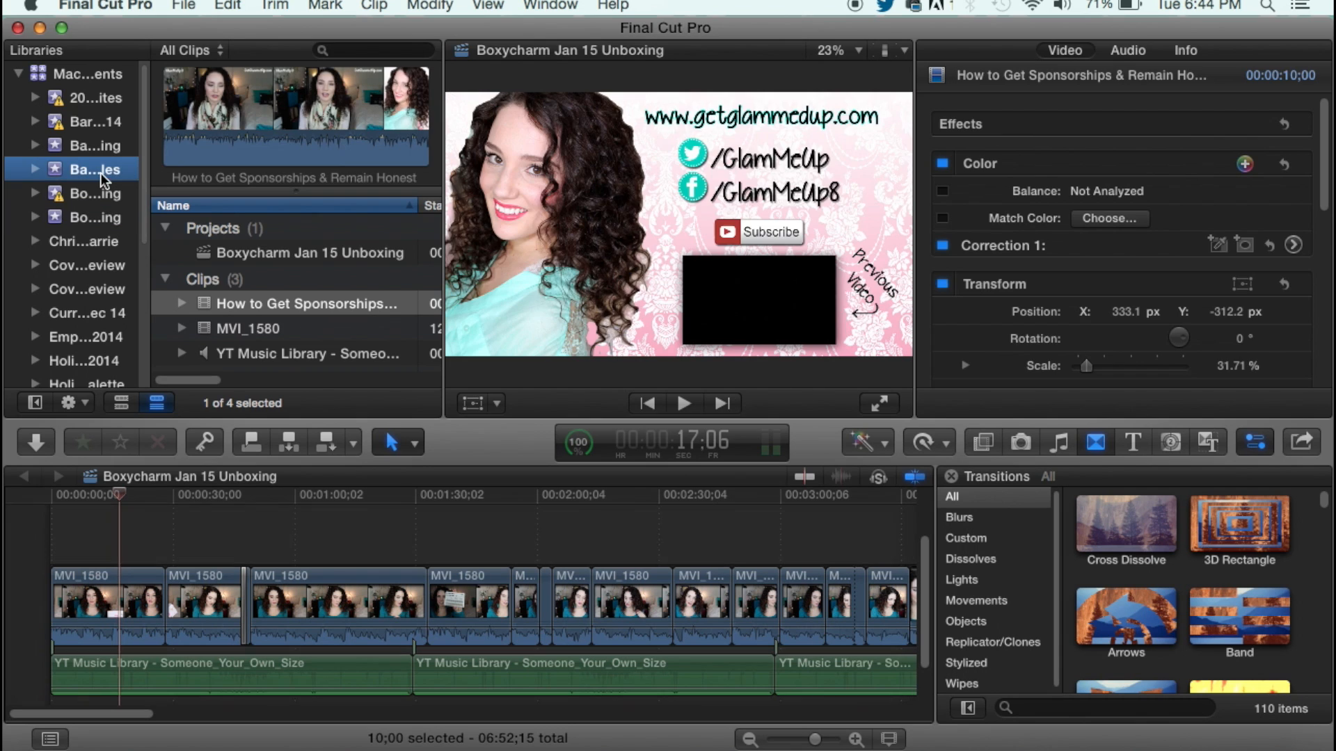
pyautogui.click(84, 149)
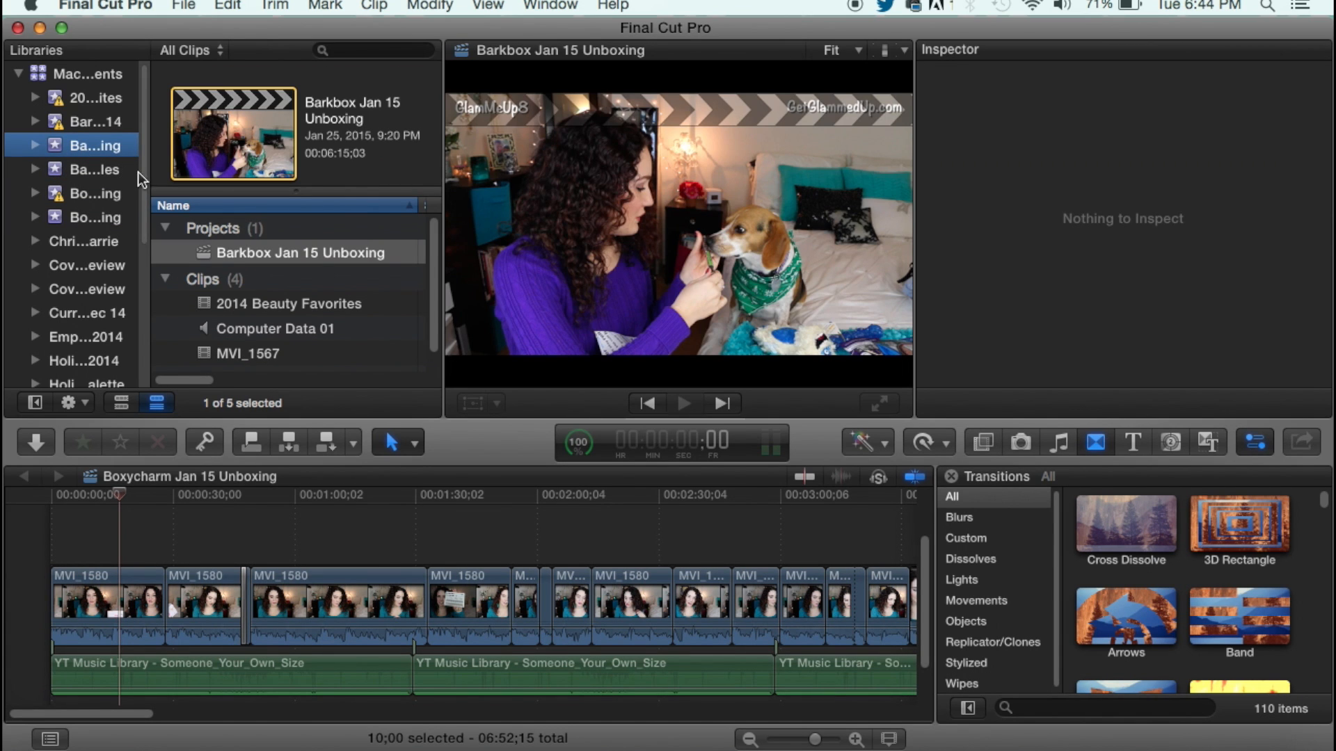
pyautogui.doubleClick(302, 254)
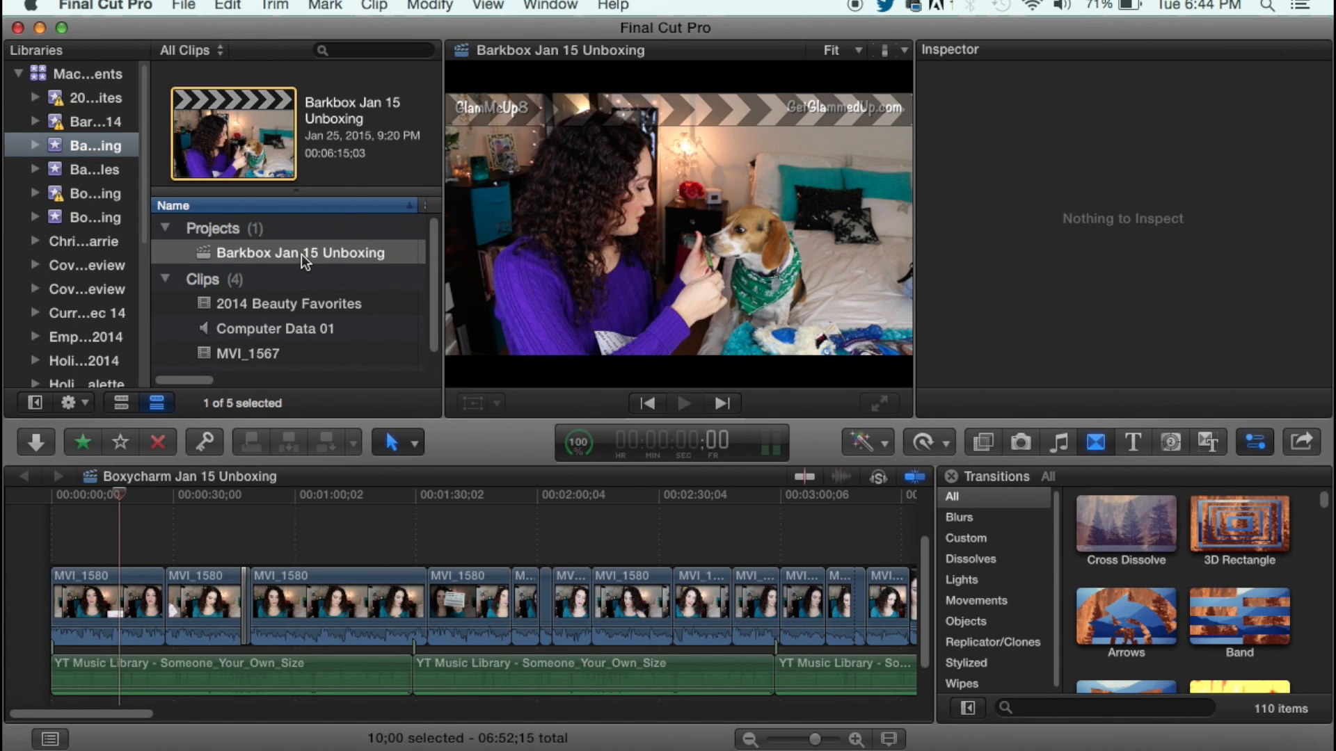
# Copy the four connected overlay items from the Barkbox timeline and paste them at the start of the Boxycharm Jan 15 Unboxing timeline
pyautogui.scroll(4, 319, 557)
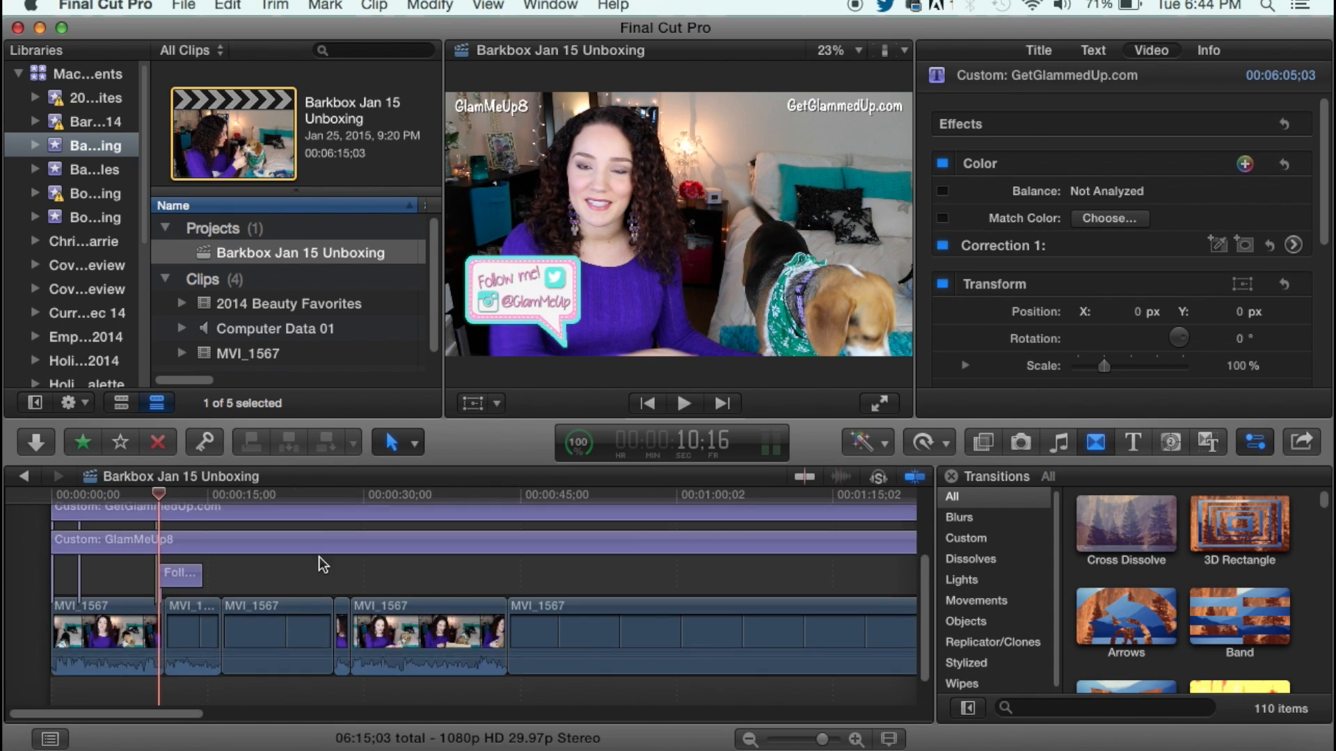
pyautogui.moveTo(276, 691); pyautogui.dragTo(66, 558)
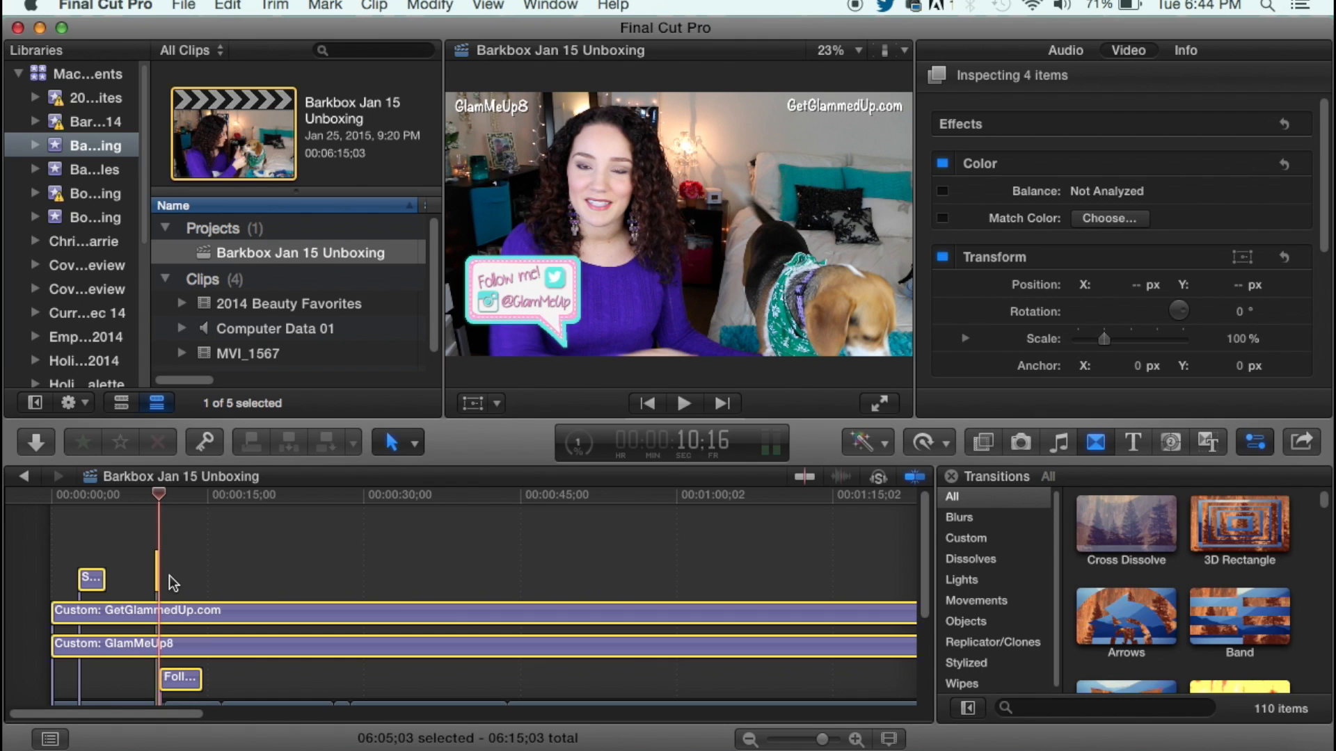
pyautogui.moveTo(97, 504)
pyautogui.mouseDown()
pyautogui.moveTo(109, 499)
pyautogui.moveTo(78, 498)
pyautogui.moveTo(92, 502)
pyautogui.mouseUp()
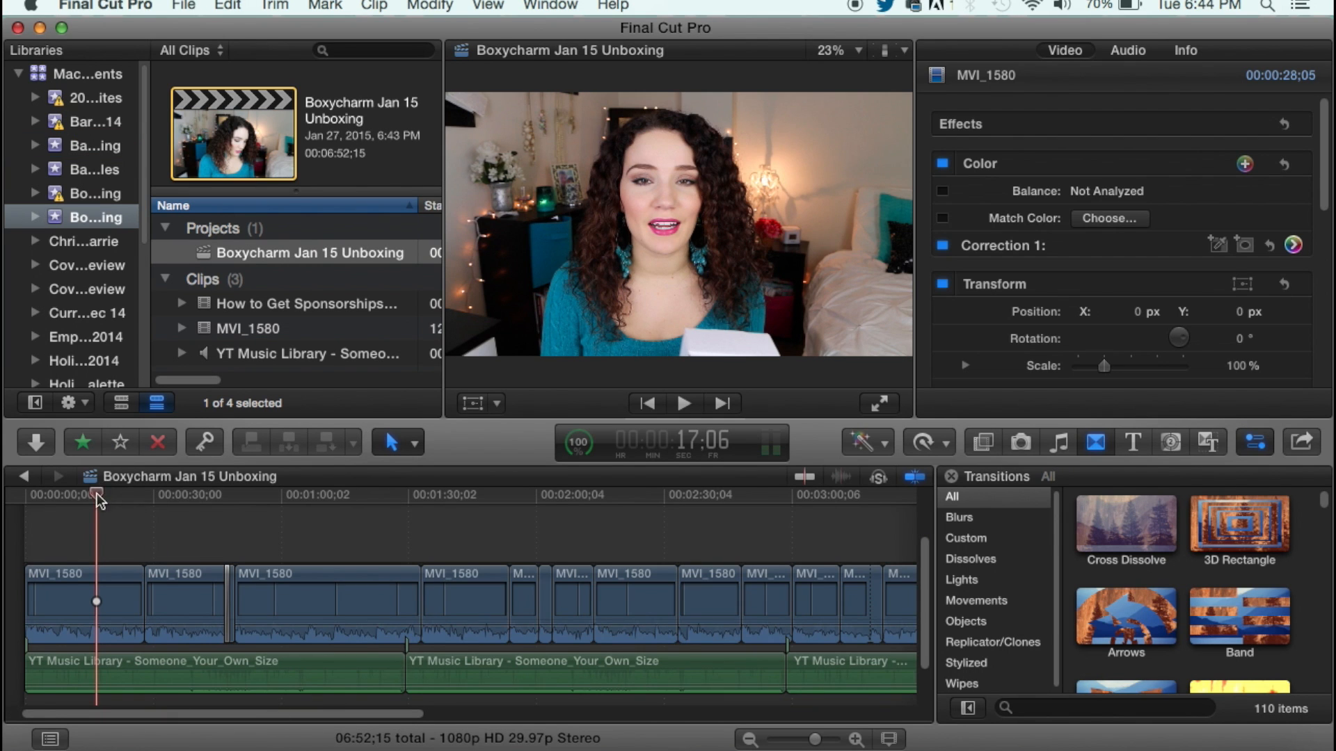
pyautogui.moveTo(97, 496); pyautogui.dragTo(9, 498)
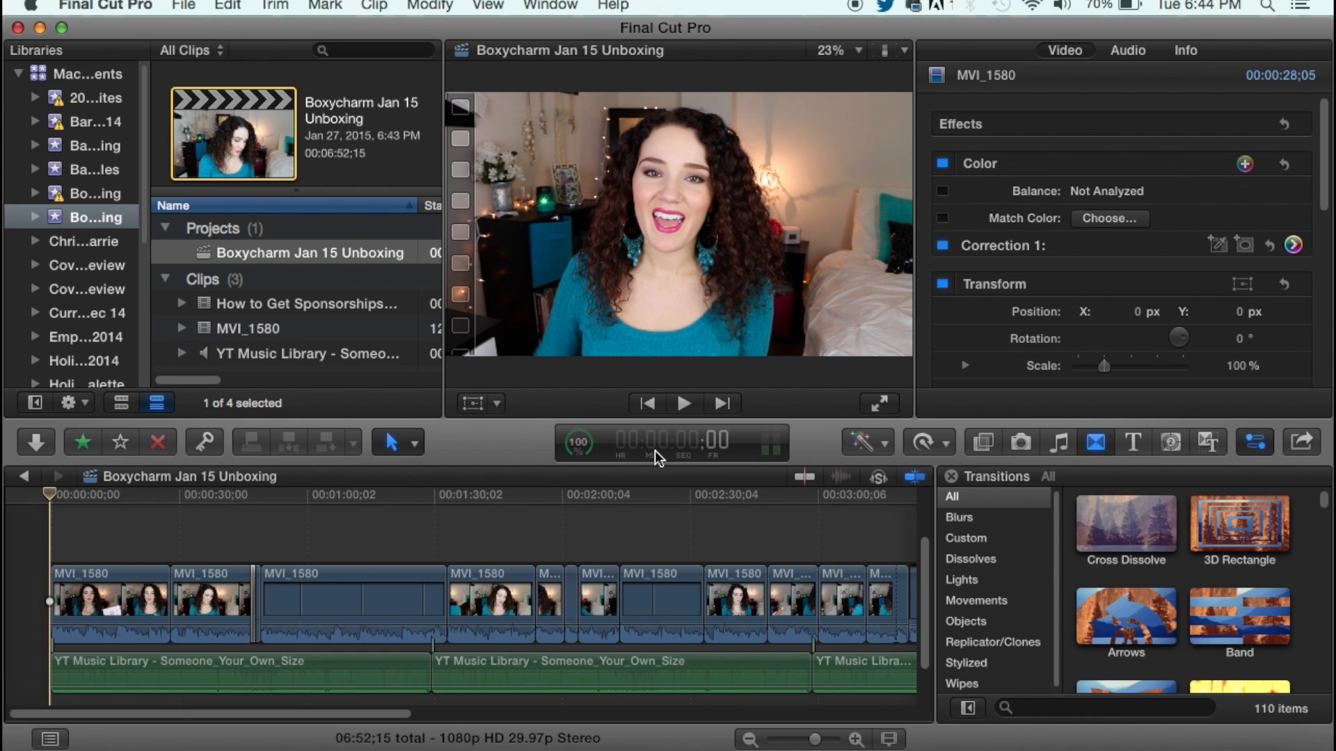
pyautogui.press('super+v')
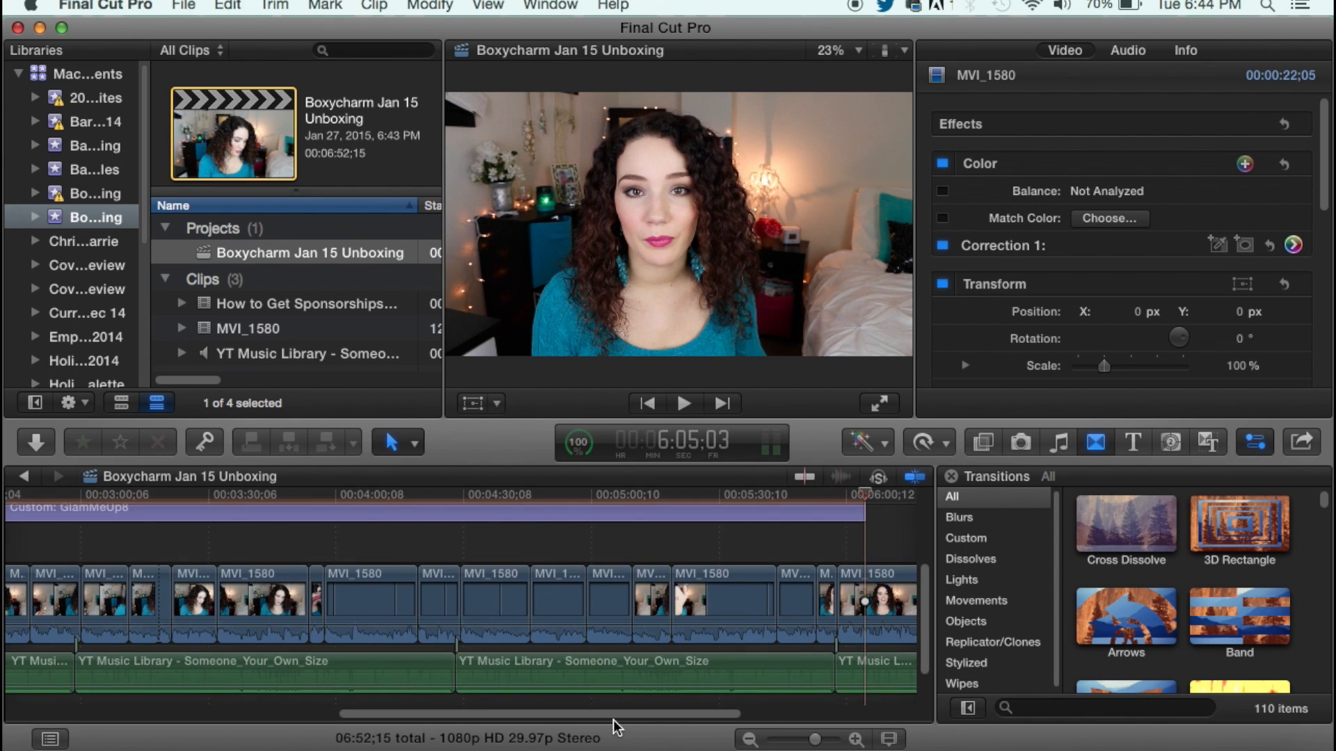
# Extend the GlamMeUp8 and GetGlammedUp.com titles to the start of the outro at 6:42;15 and play a moment near 6:08 to check them
pyautogui.moveTo(724, 713); pyautogui.dragTo(863, 714)
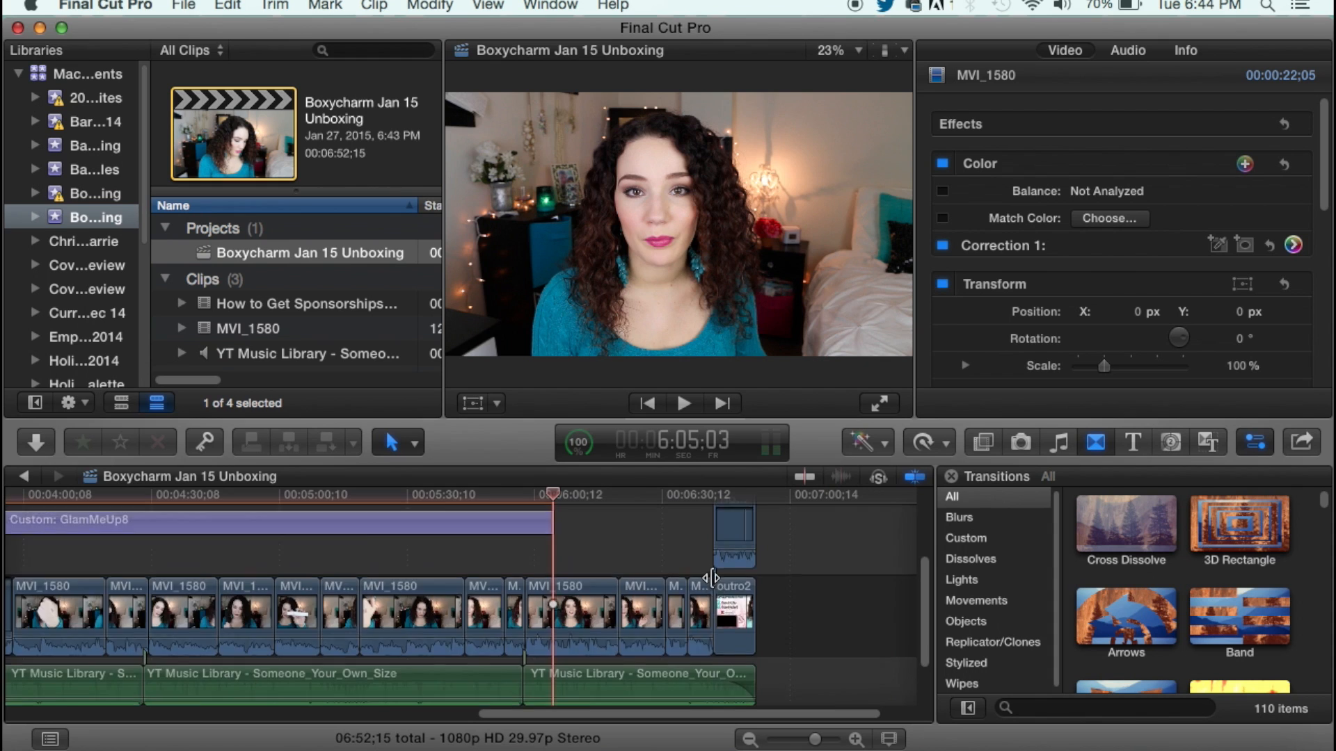
pyautogui.scroll(3, 709, 577)
pyautogui.moveTo(553, 607); pyautogui.dragTo(711, 607)
pyautogui.moveTo(551, 575); pyautogui.dragTo(711, 574)
pyautogui.click(569, 495)
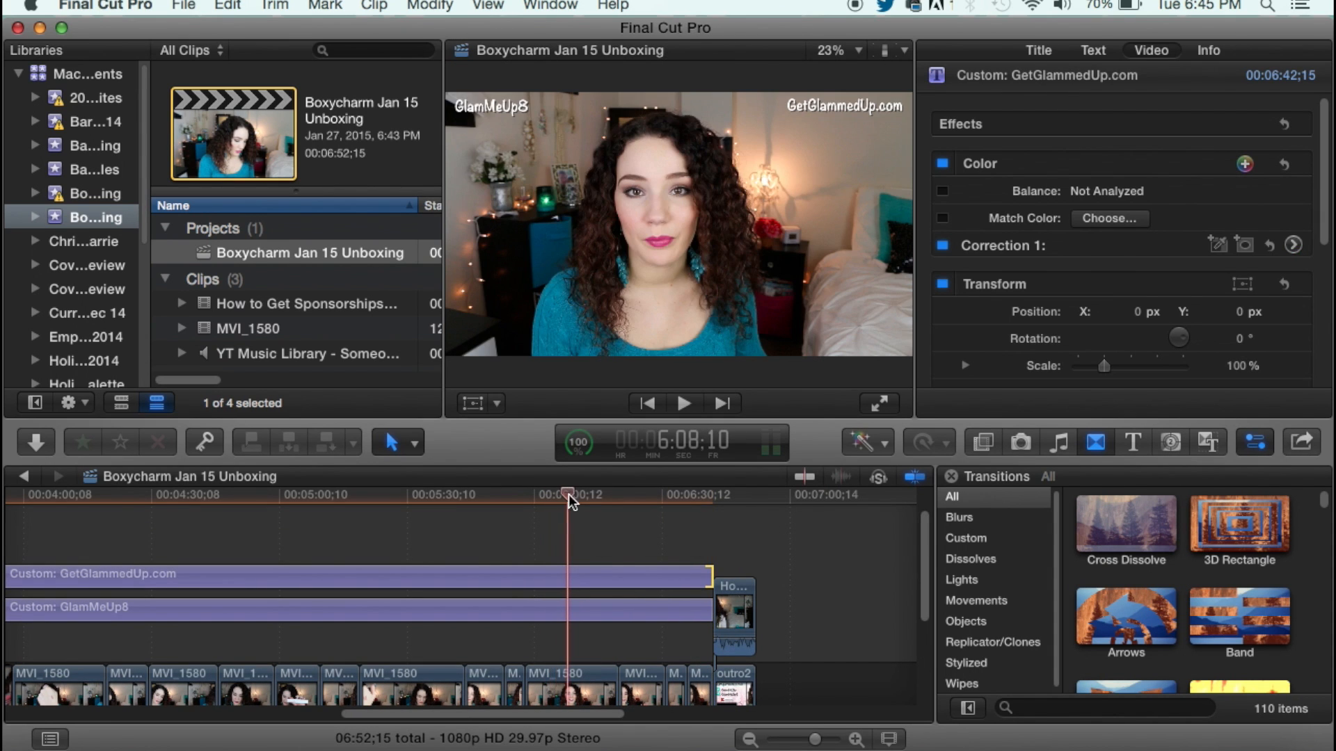
pyautogui.press('space')
# Select each of the two watermark titles and look through the available title templates
pyautogui.click(231, 616)
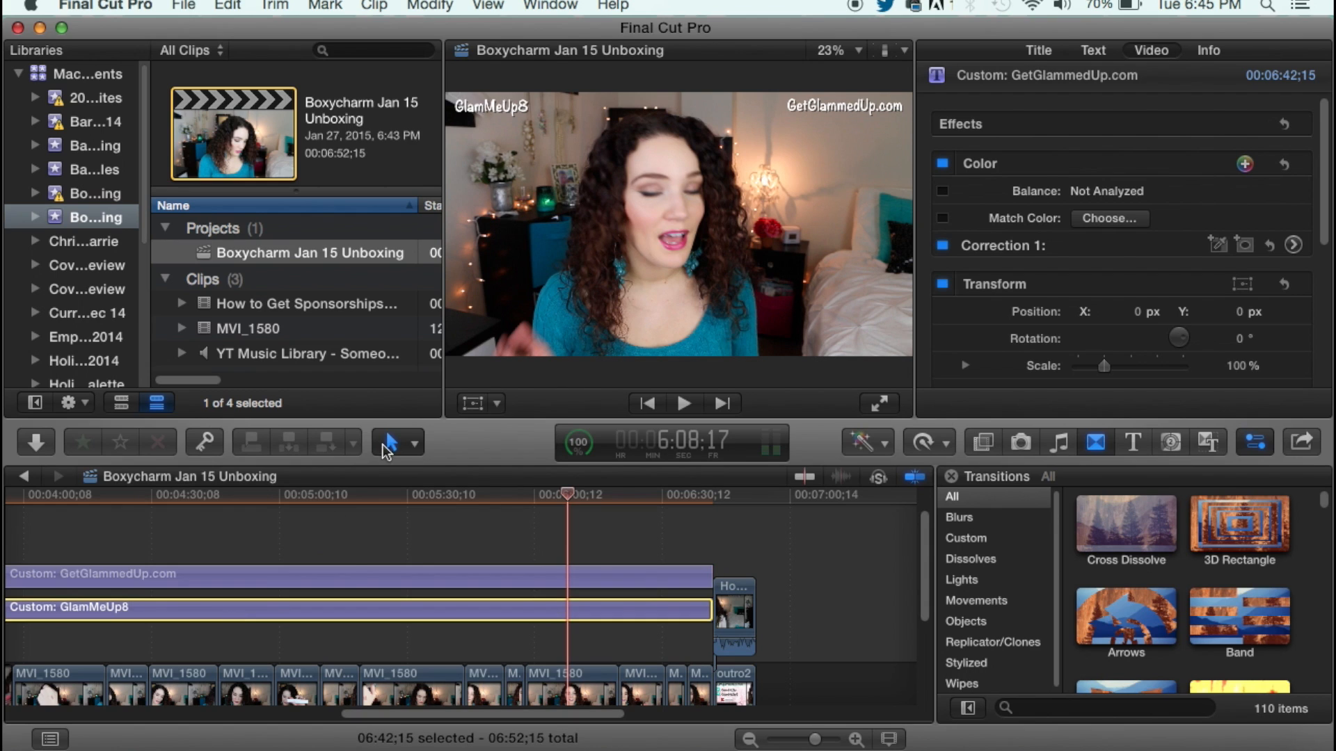
pyautogui.click(349, 573)
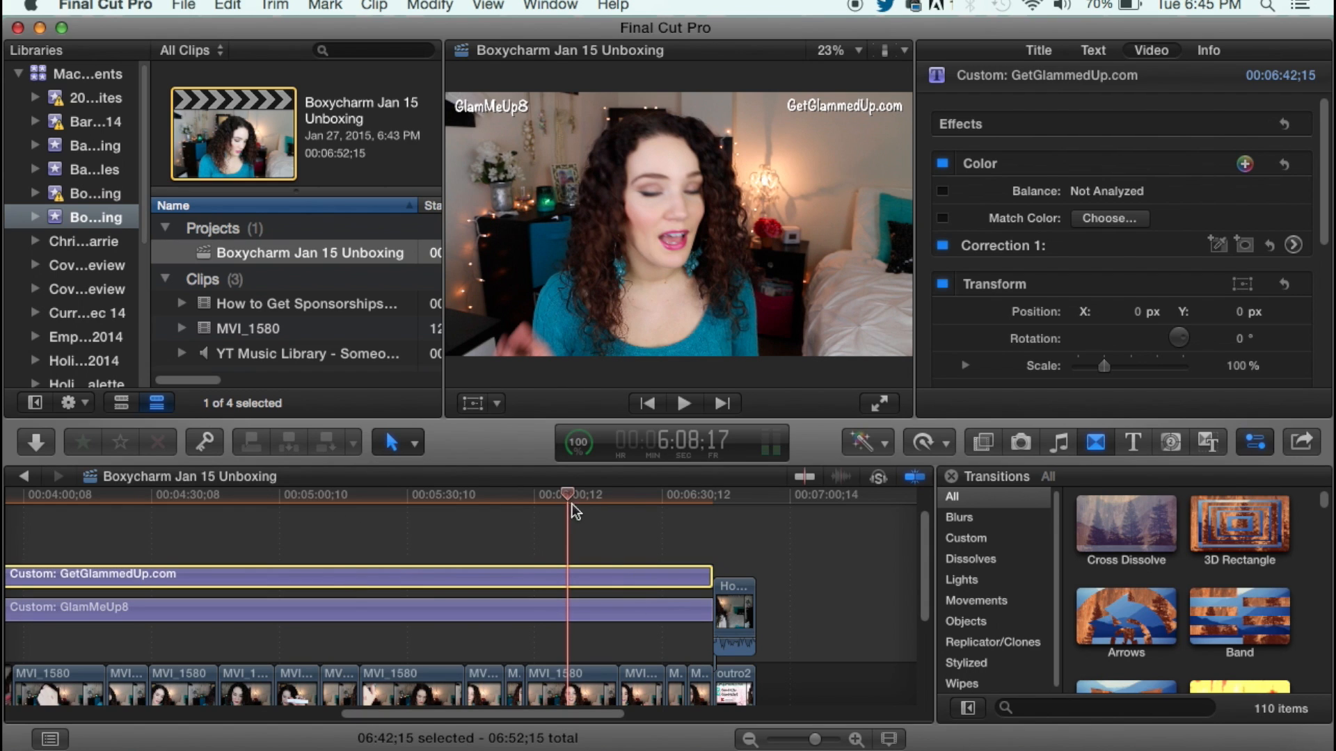
pyautogui.click(1140, 452)
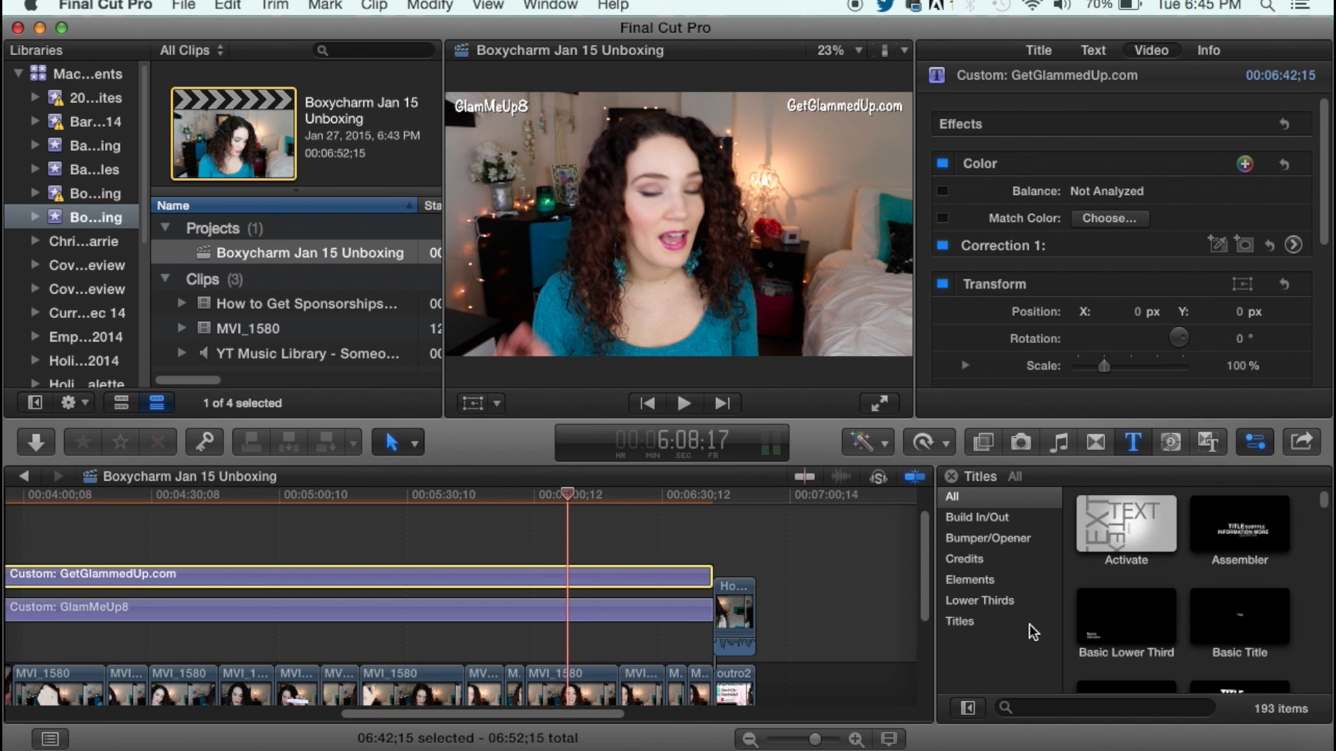
pyautogui.scroll(-2, 1243, 686)
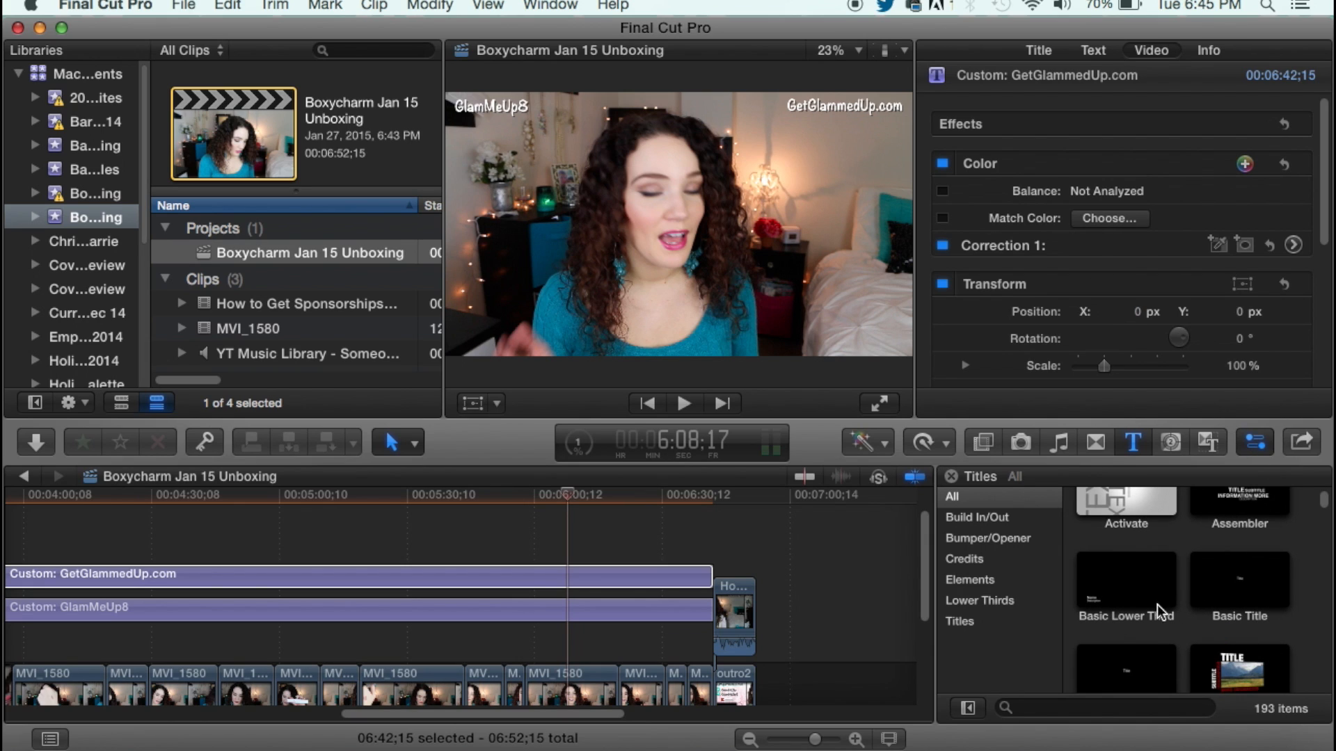
# Examine the font, size, alignment and spacing settings of the GetGlammedUp.com title
pyautogui.click(624, 580)
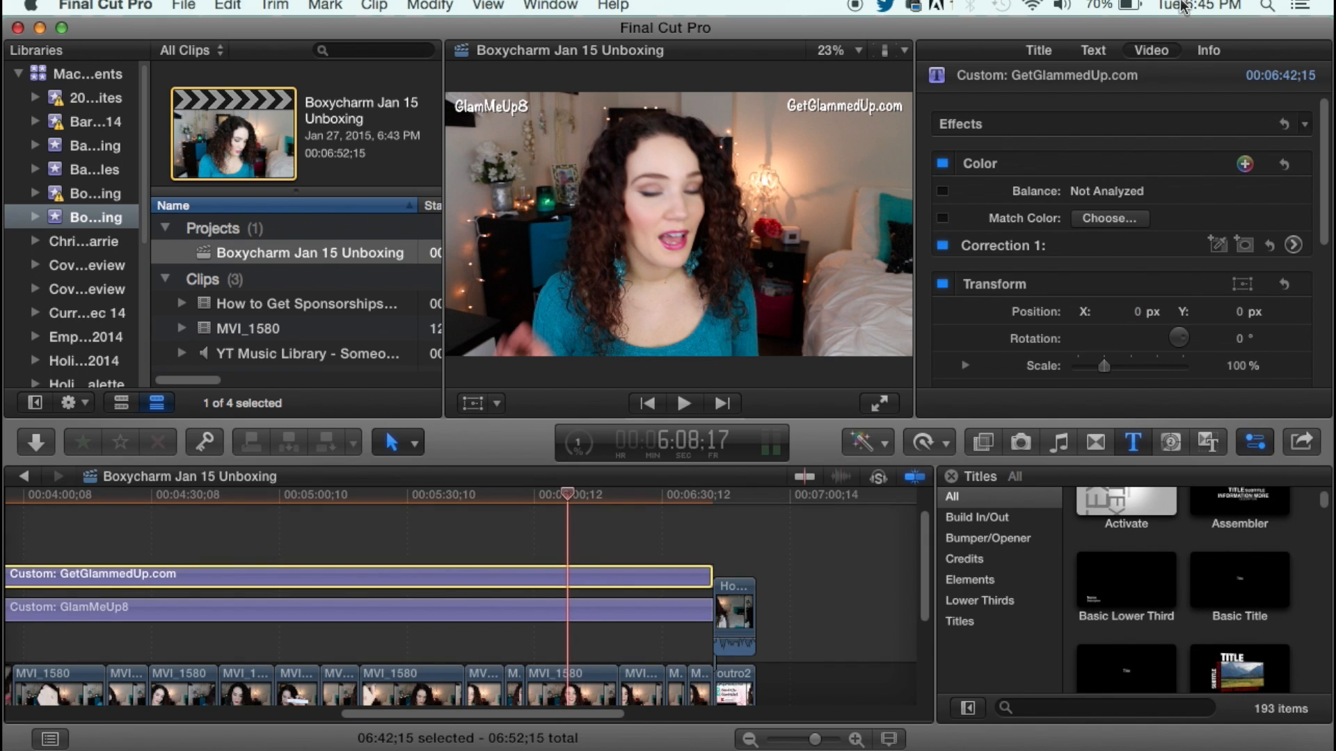
pyautogui.click(1093, 50)
pyautogui.scroll(-6, 1114, 189)
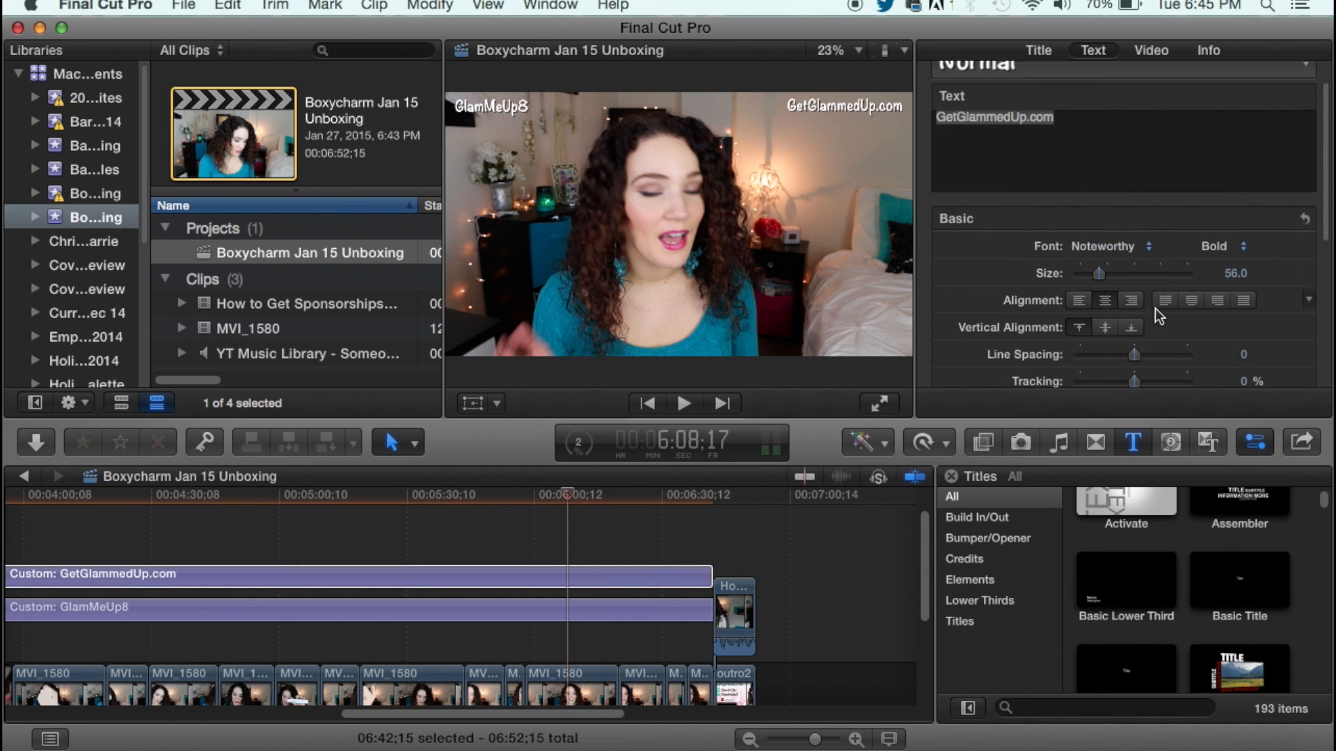
pyautogui.scroll(-5, 1171, 263)
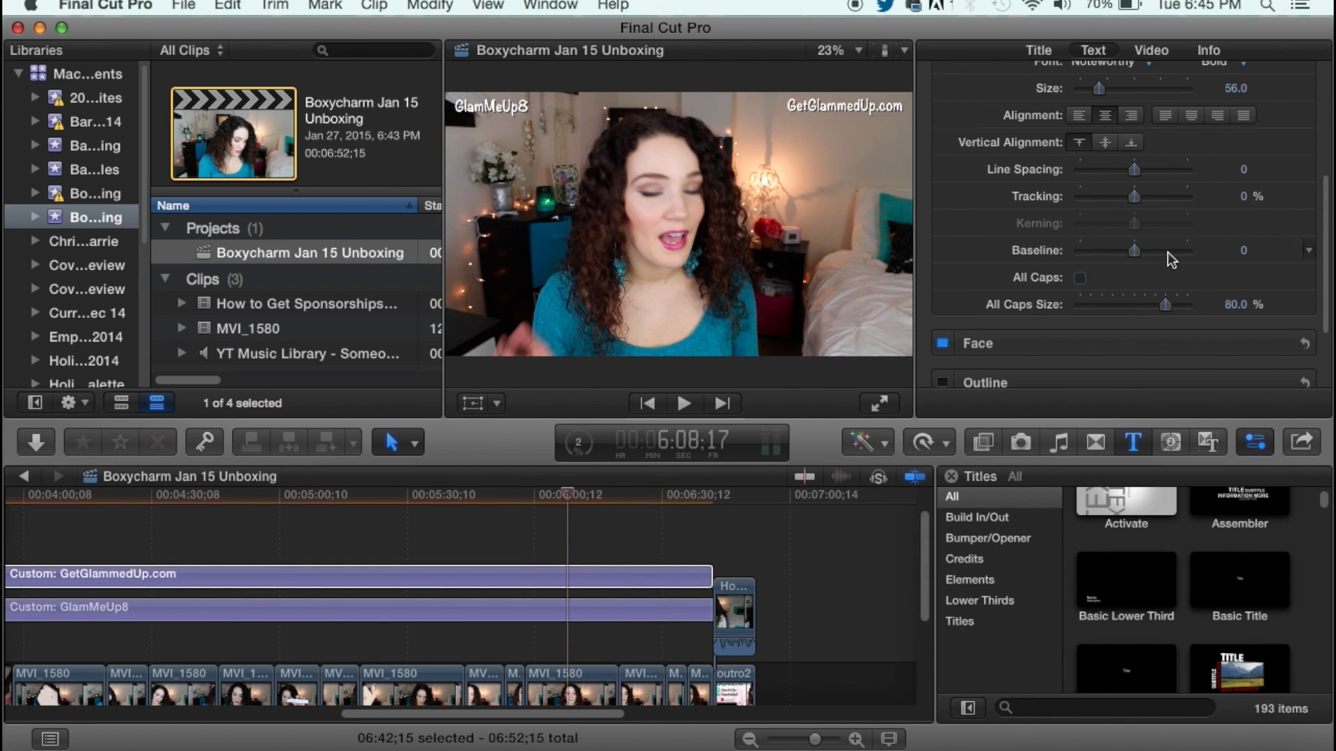
# Look over the GetGlammedUp.com title's text and its Face, Outline, Glow and Drop Shadow options, then display the transitions and effects libraries
pyautogui.scroll(10, 1133, 256)
pyautogui.click(1084, 175)
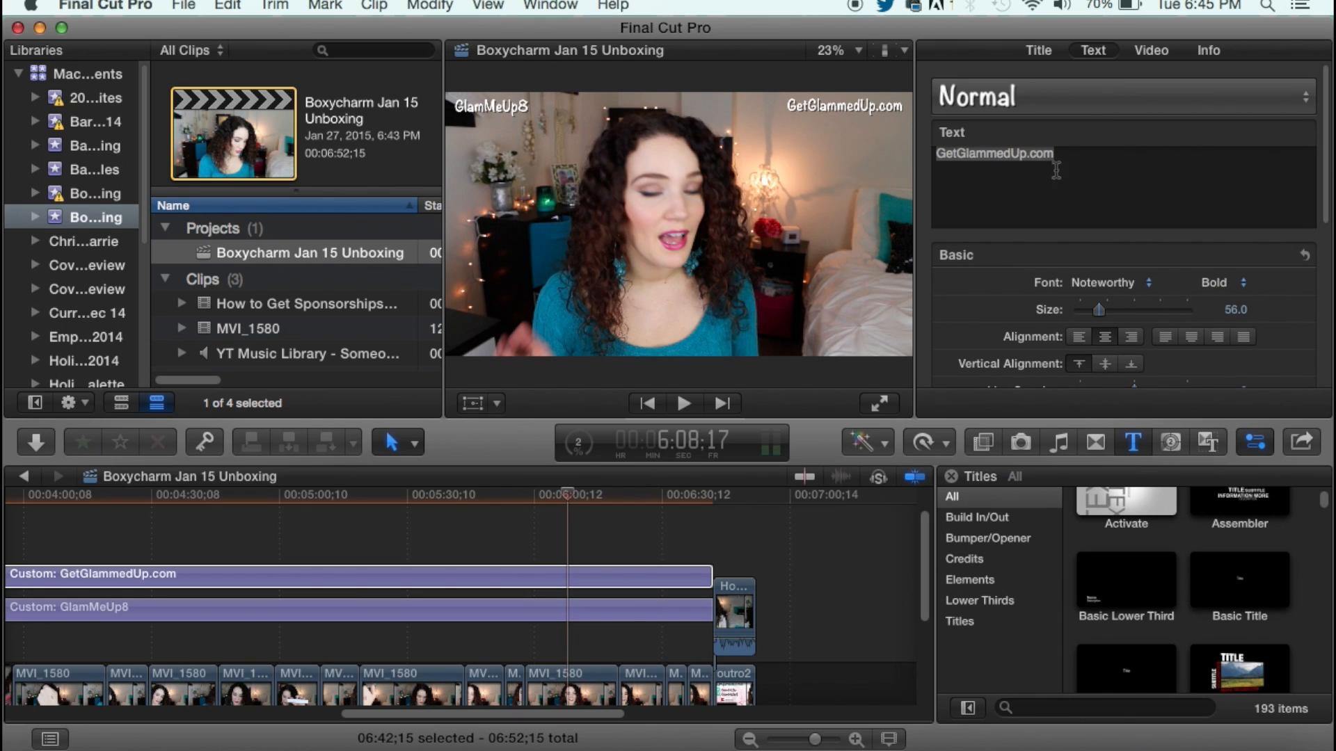
pyautogui.scroll(-8, 1246, 281)
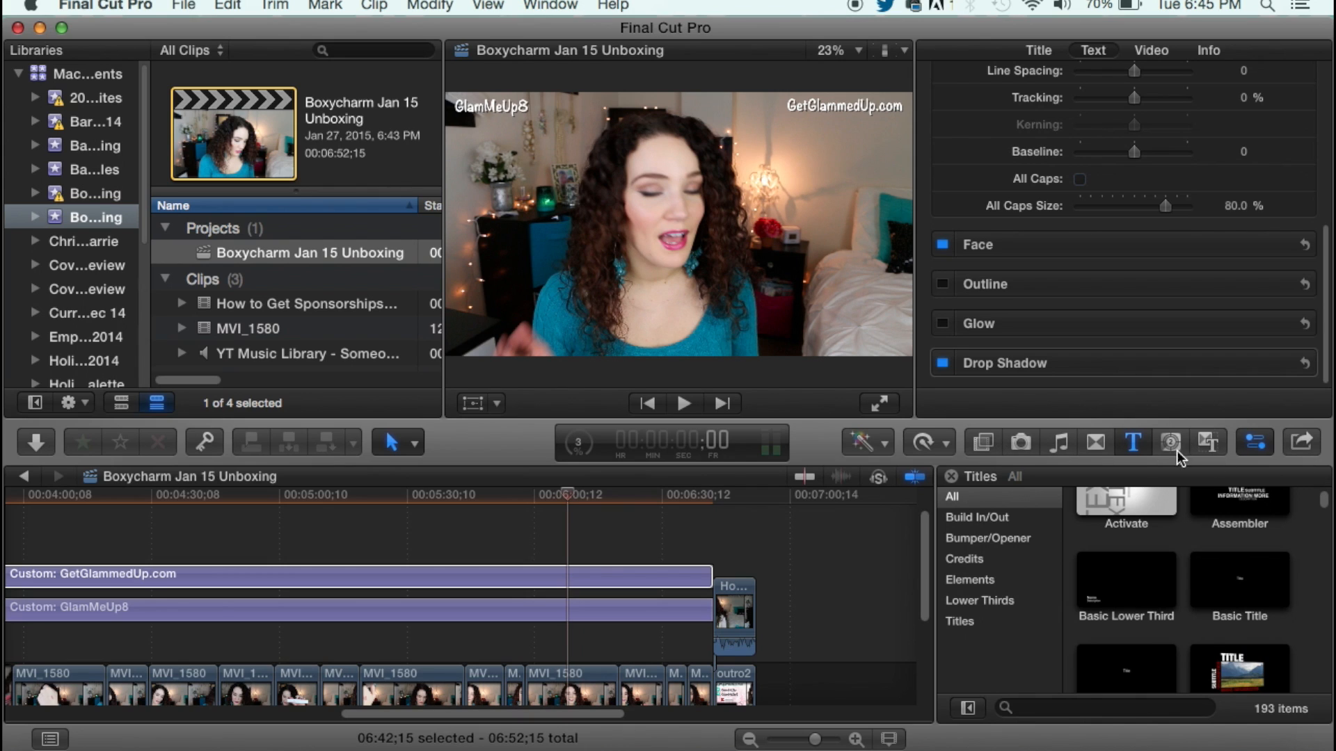
pyautogui.click(1086, 449)
pyautogui.click(983, 443)
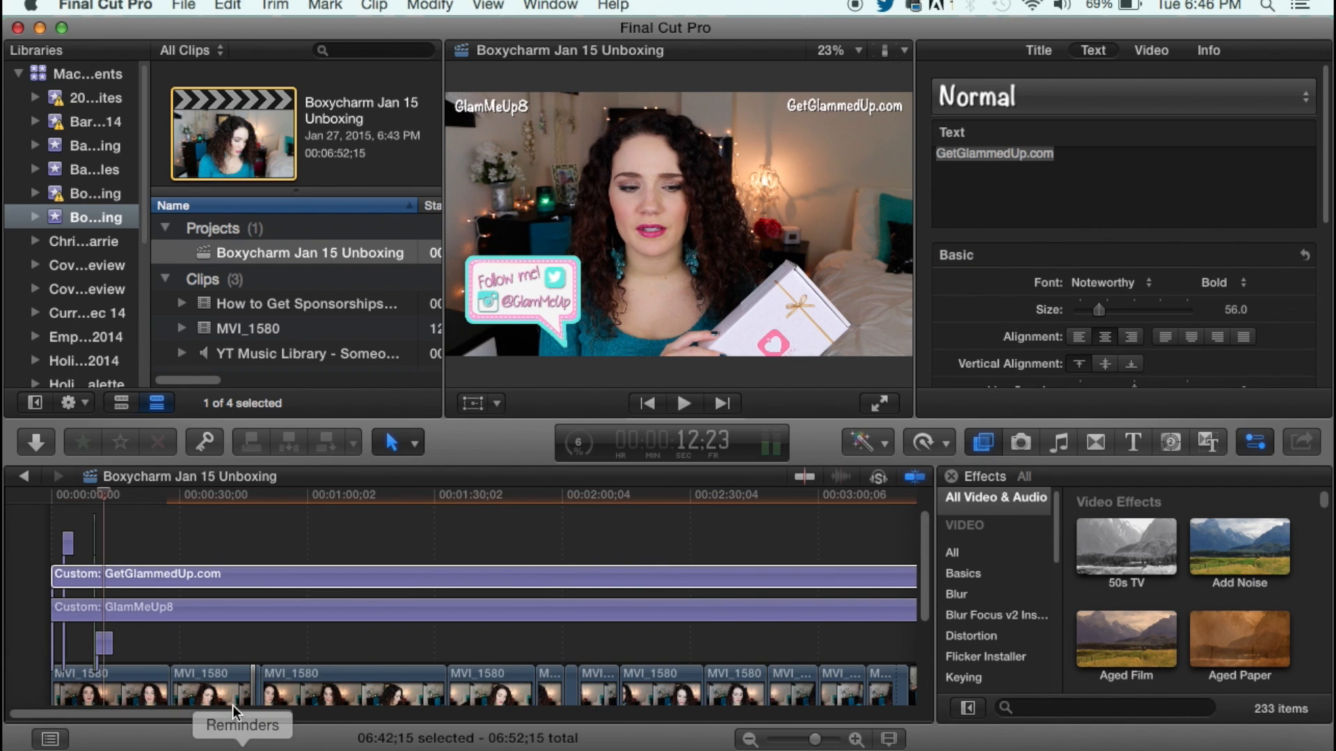
# Review the whole timeline from the outro back to the start, including the music track, and place the playhead near 1:29
pyautogui.hscroll(10, 233, 717)
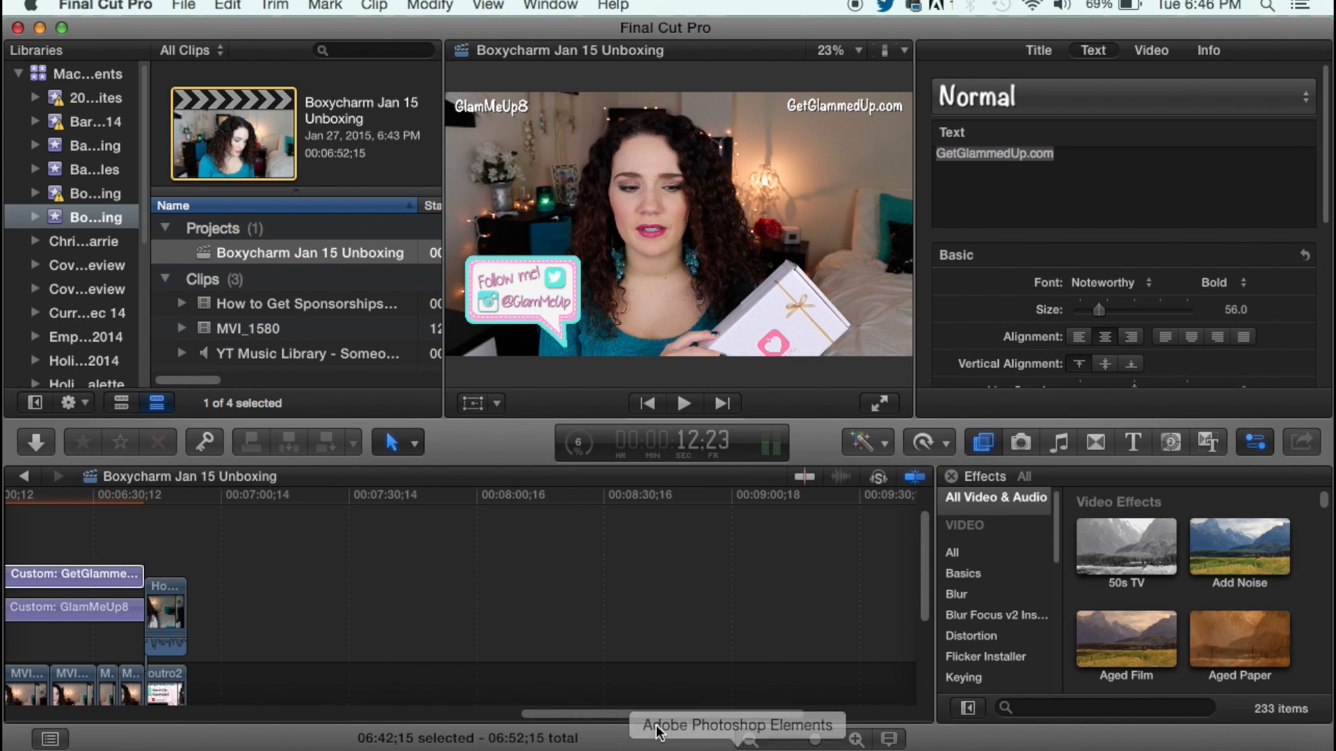
pyautogui.scroll(-5, 612, 682)
pyautogui.moveTo(616, 713); pyautogui.dragTo(14, 715)
pyautogui.scroll(2, 432, 689)
pyautogui.click(431, 689)
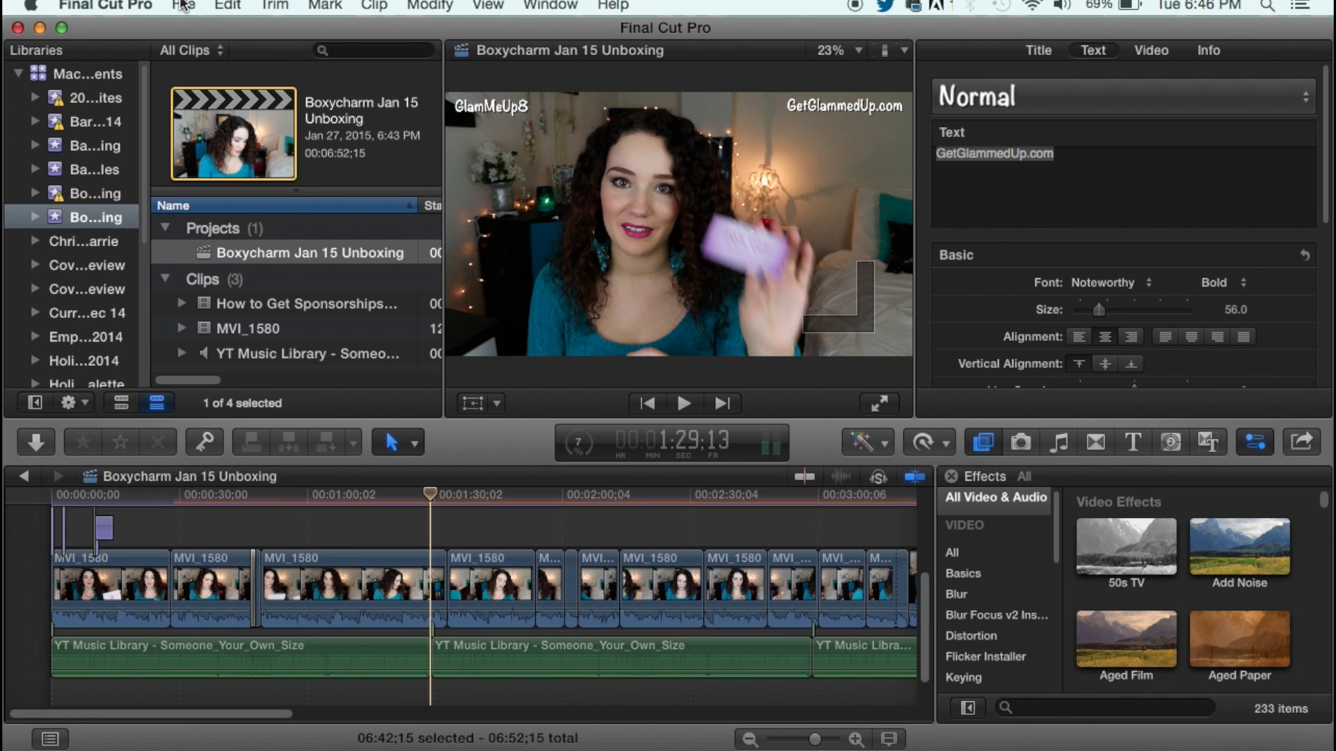
# Export the project as an H.264 video and audio file named Boxycharm Jan 15 Unboxing in the Youtuber Series folder
pyautogui.click(183, 6)
pyautogui.moveTo(378, 218)
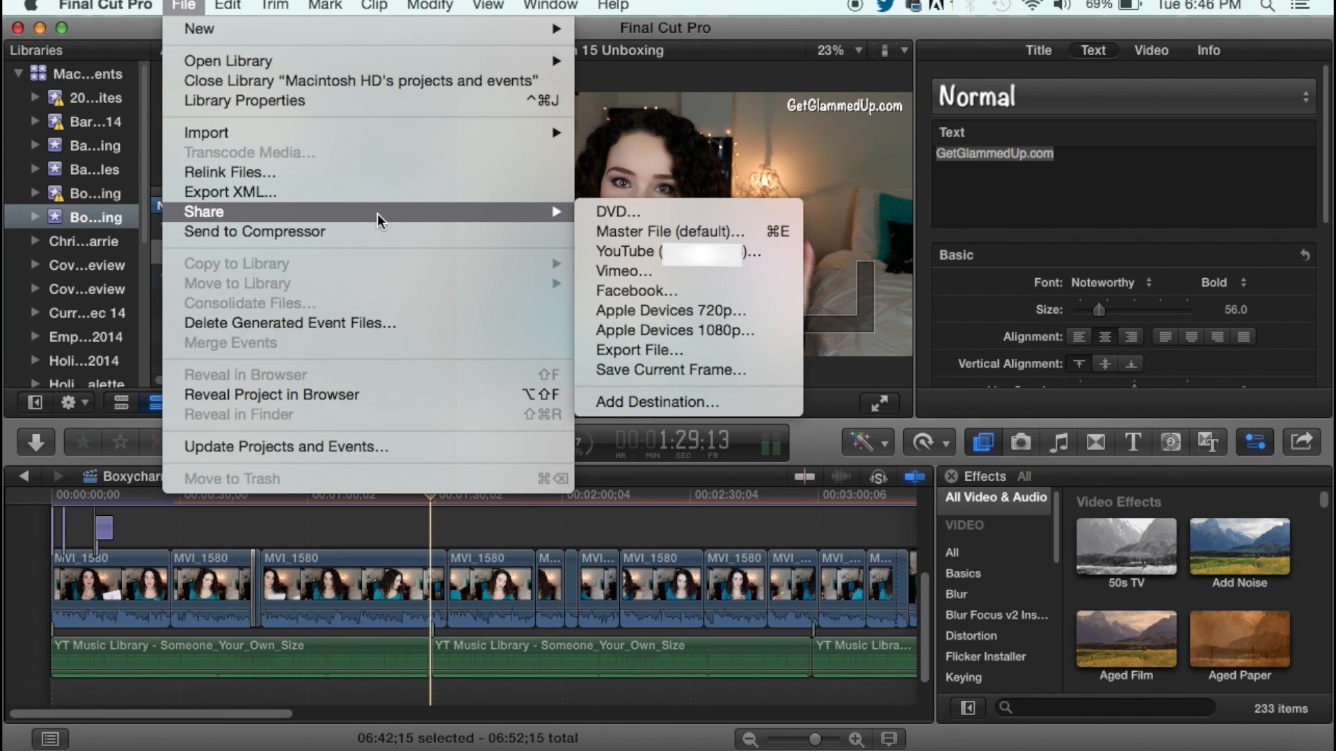
pyautogui.click(707, 346)
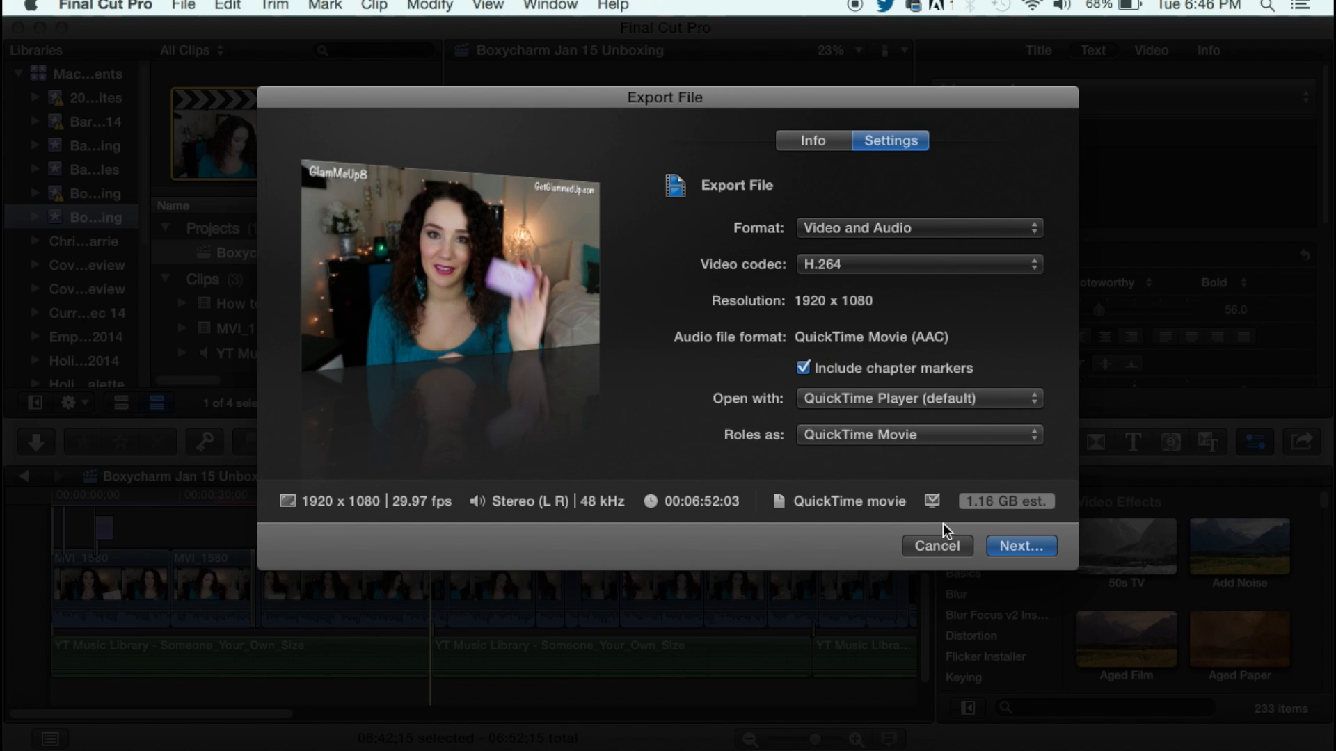
pyautogui.click(1035, 545)
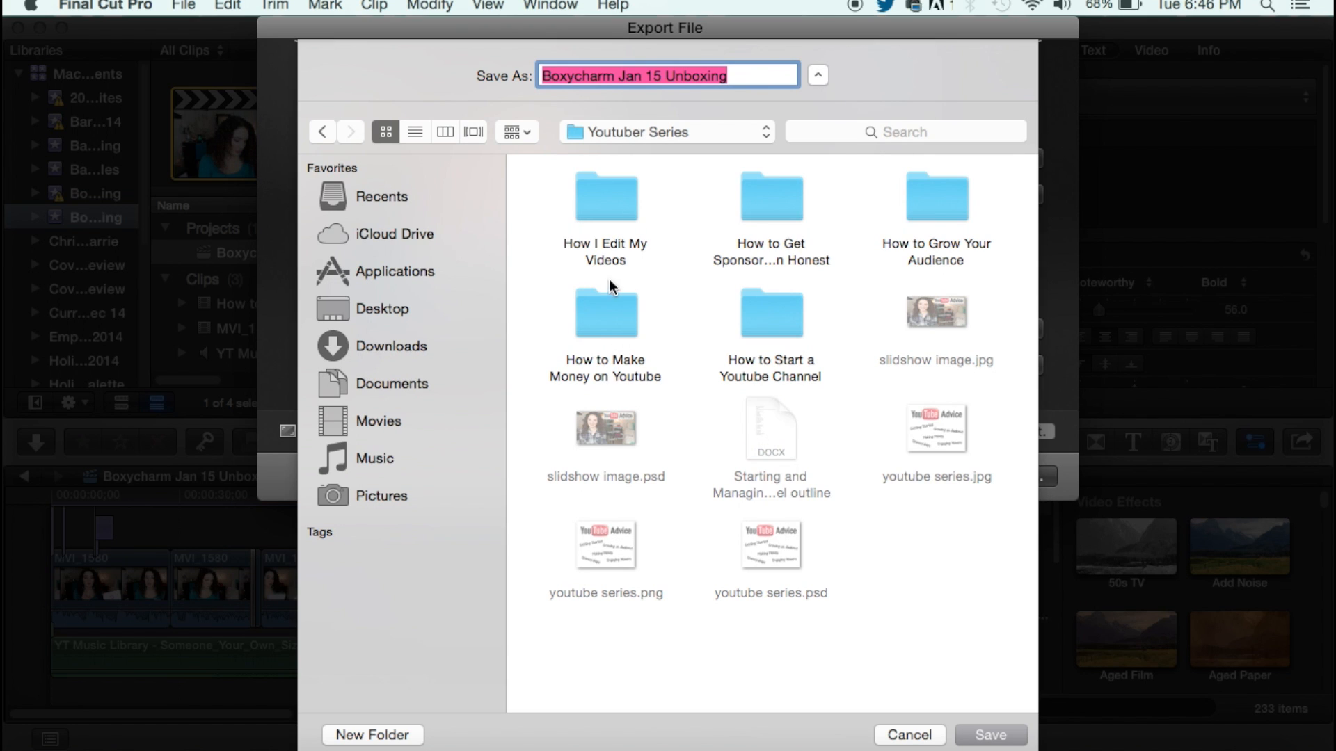
pyautogui.press('Return')
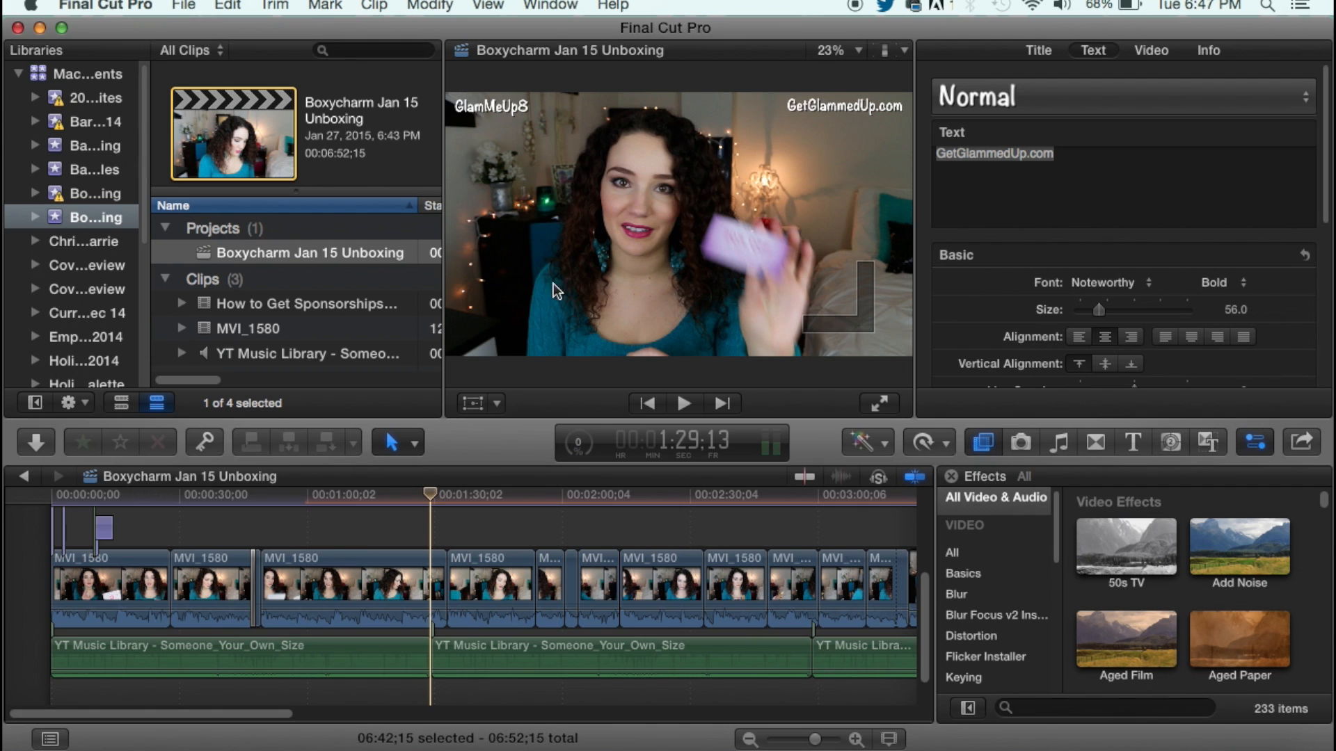
# Display the Background Tasks window to check the export's sharing progress, moving it lower over the workspace
pyautogui.click(553, 5)
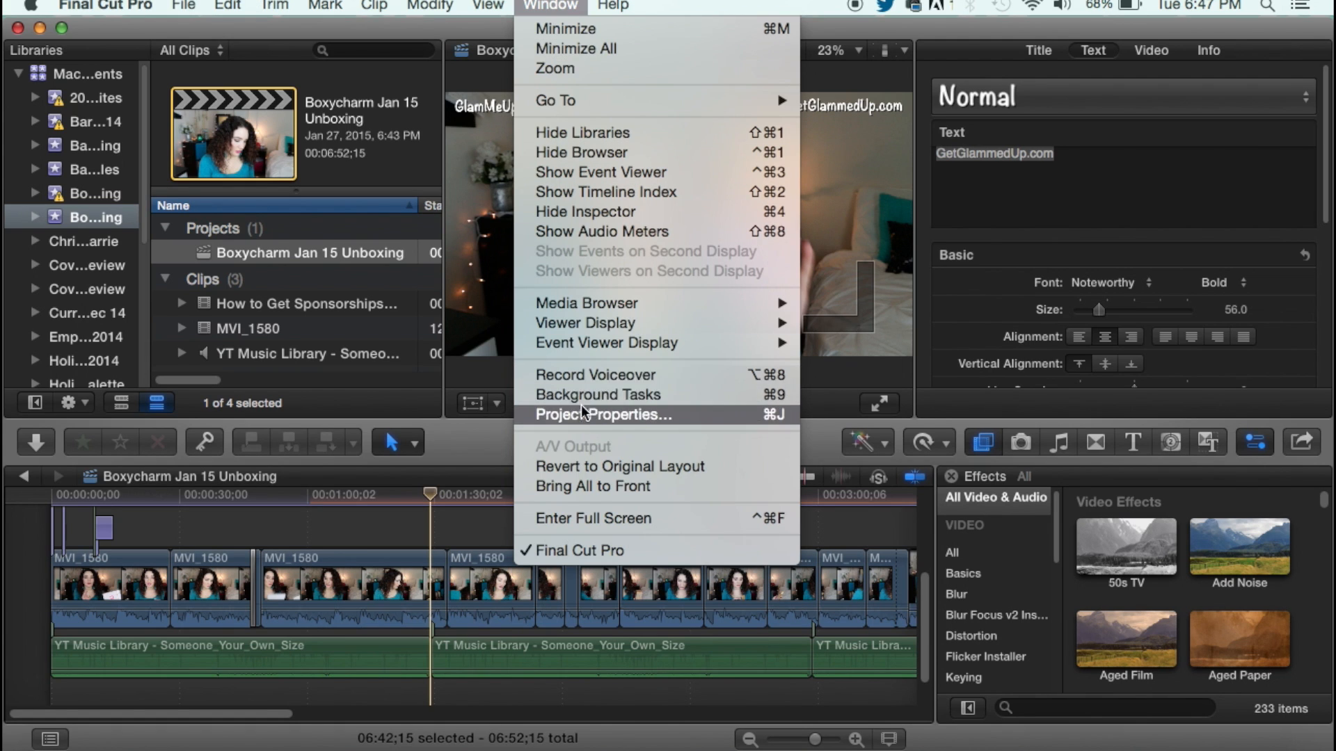
pyautogui.click(619, 395)
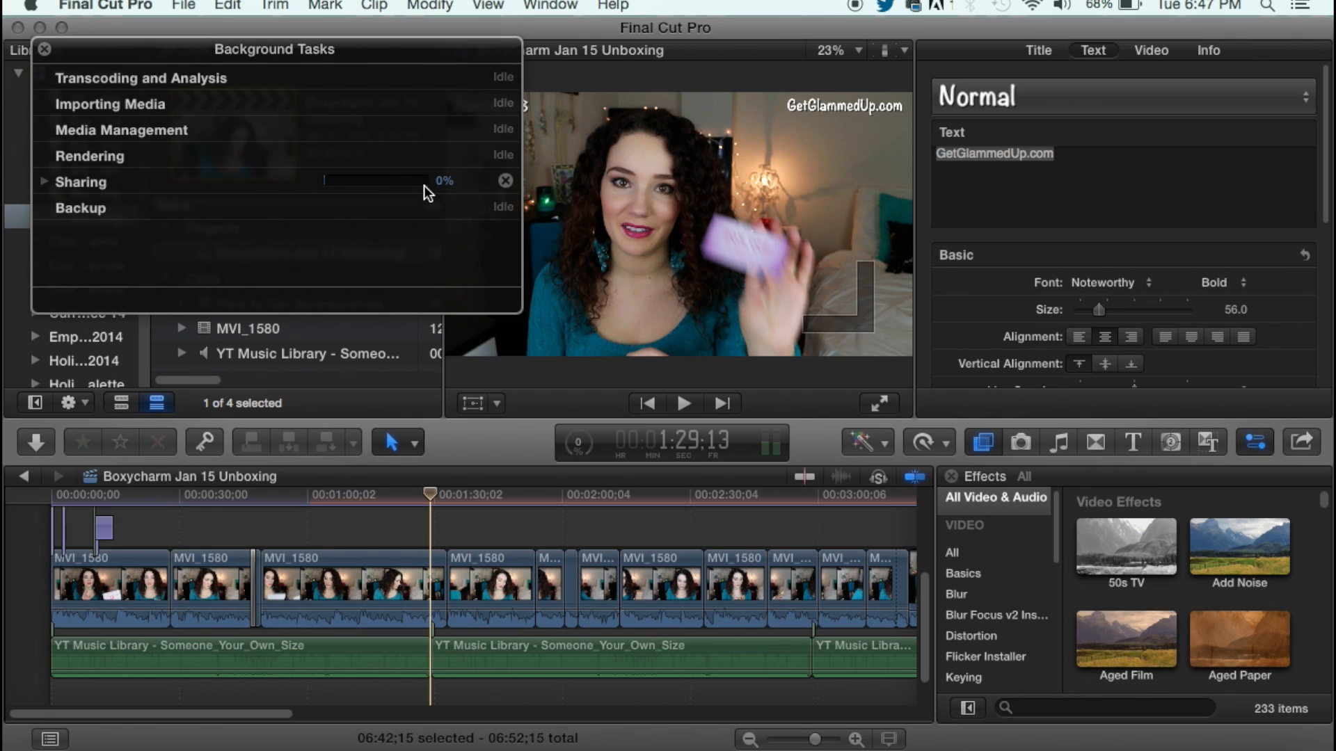
pyautogui.moveTo(402, 51); pyautogui.dragTo(418, 212)
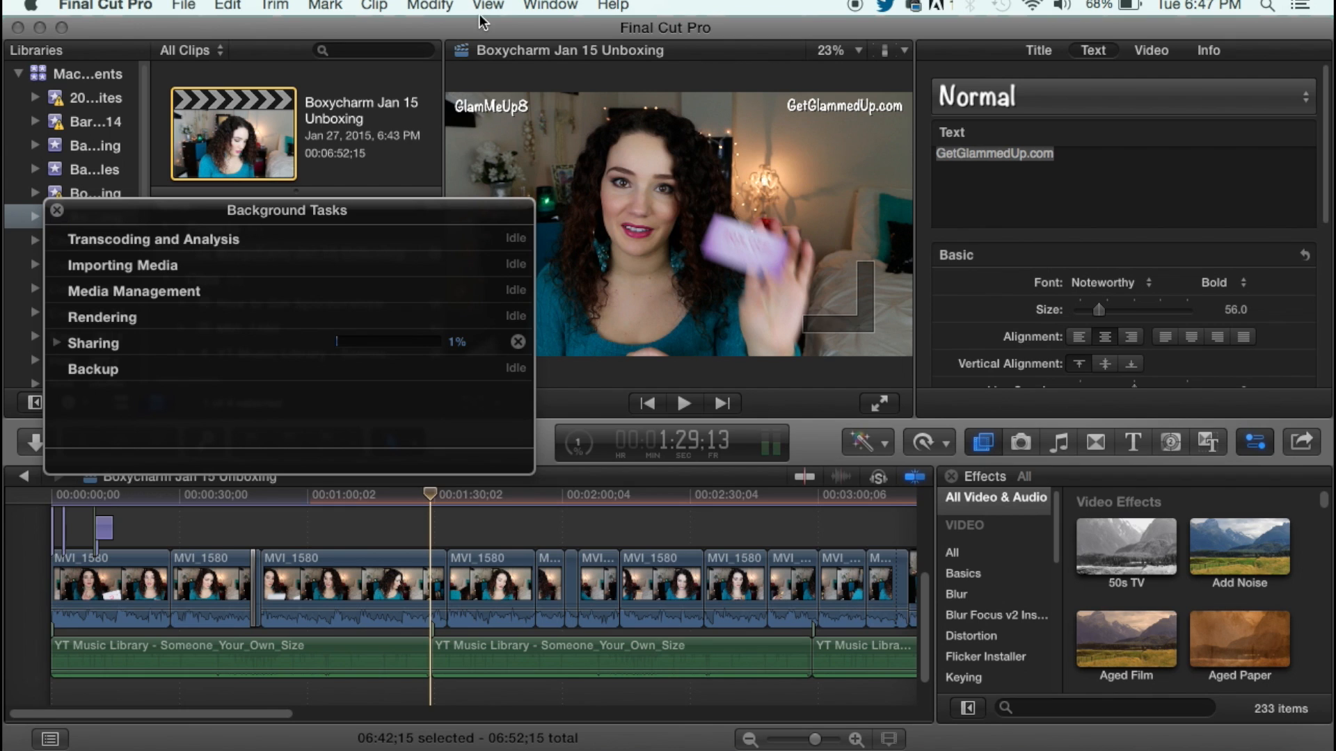
pyautogui.click(550, 6)
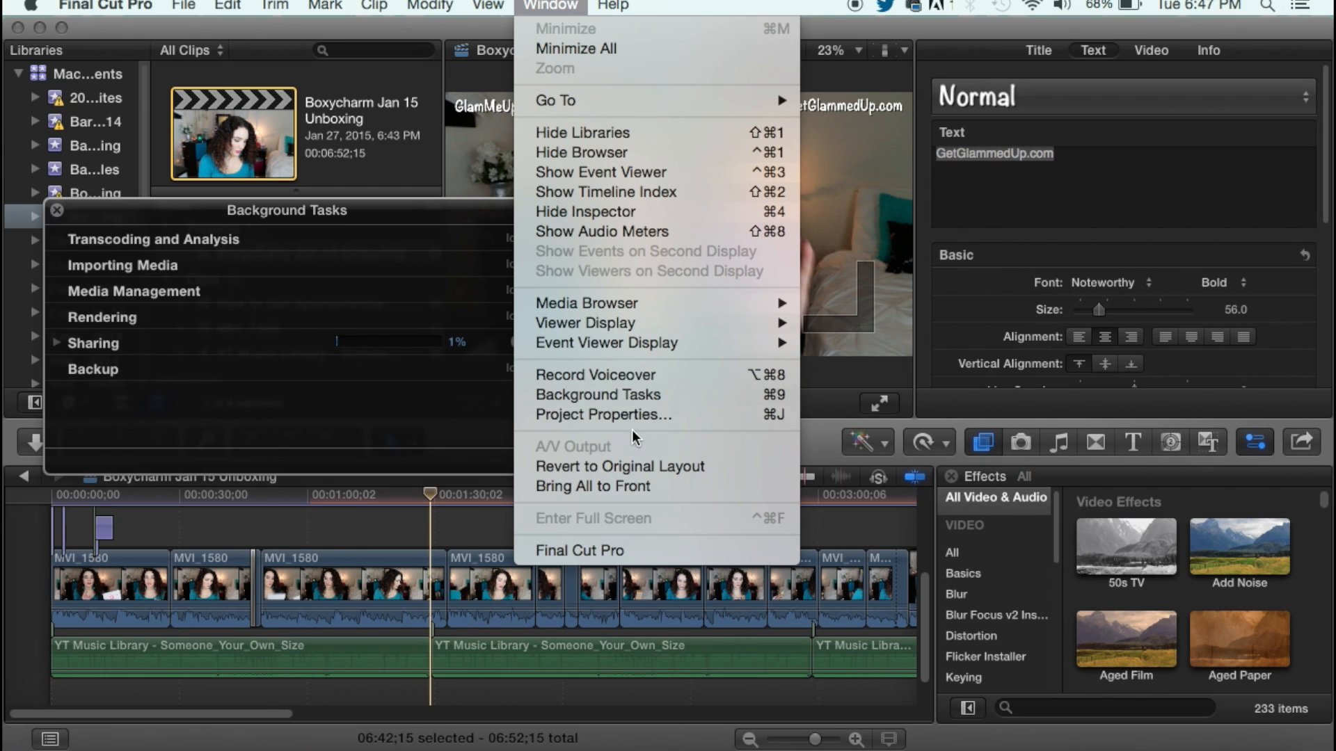